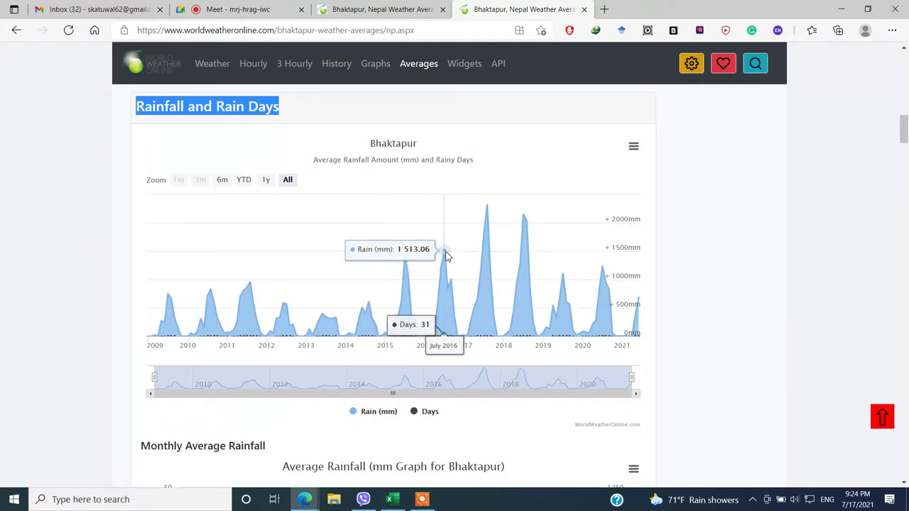
- Switch to the Excel workbook and enter 1513.06 as the 2016 peak rainfall on the Data Import sheet
click(390, 499)
text(15)
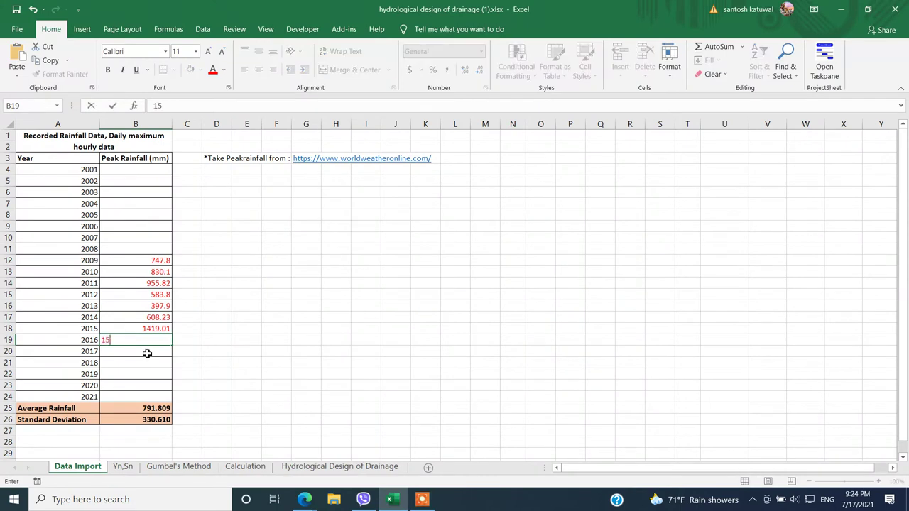
text(13.06)
key(Return)
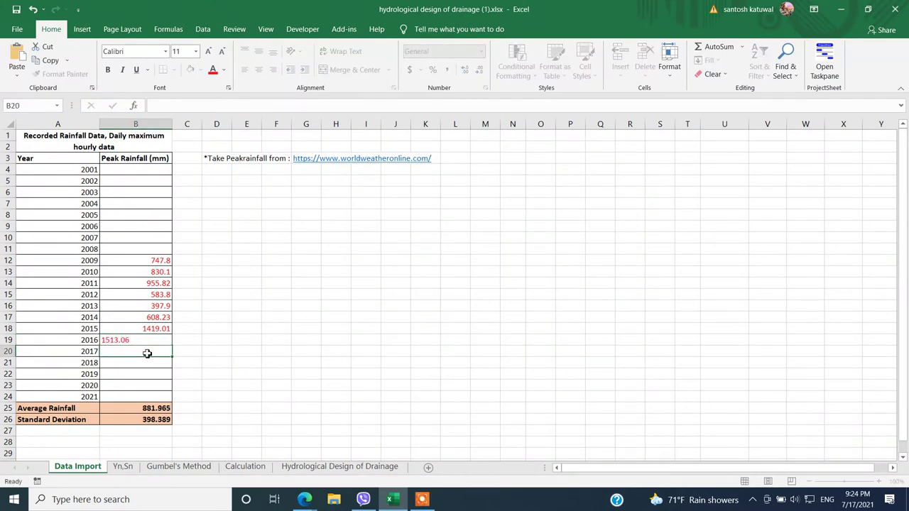
- Look up Bhaktapur's 2017 rainfall peak on the browser chart and enter 2314.3 for 2017 in the Excel table
click(390, 499)
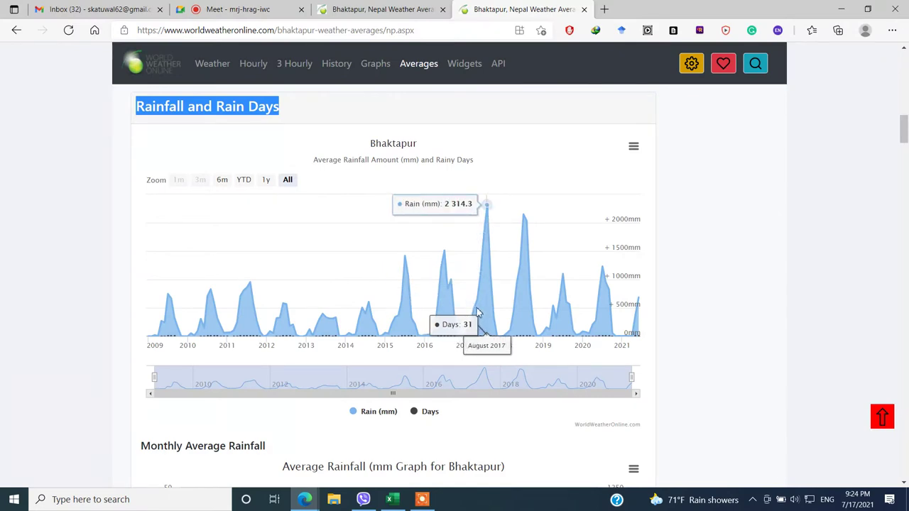
key(alt+Tab)
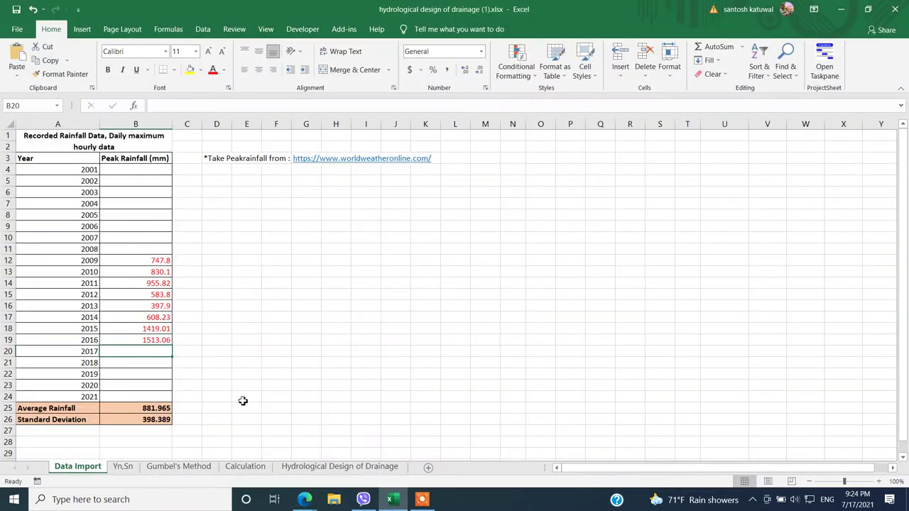
text(23)
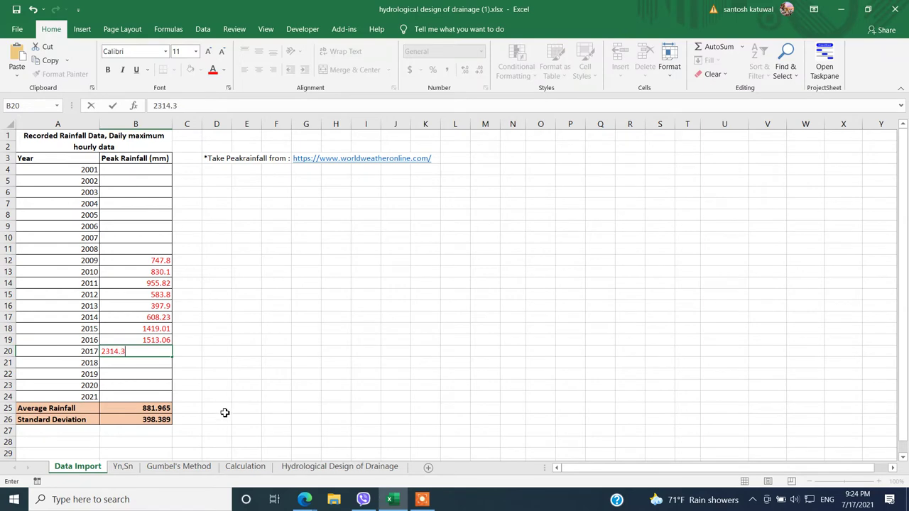
text(14.3)
key(Return)
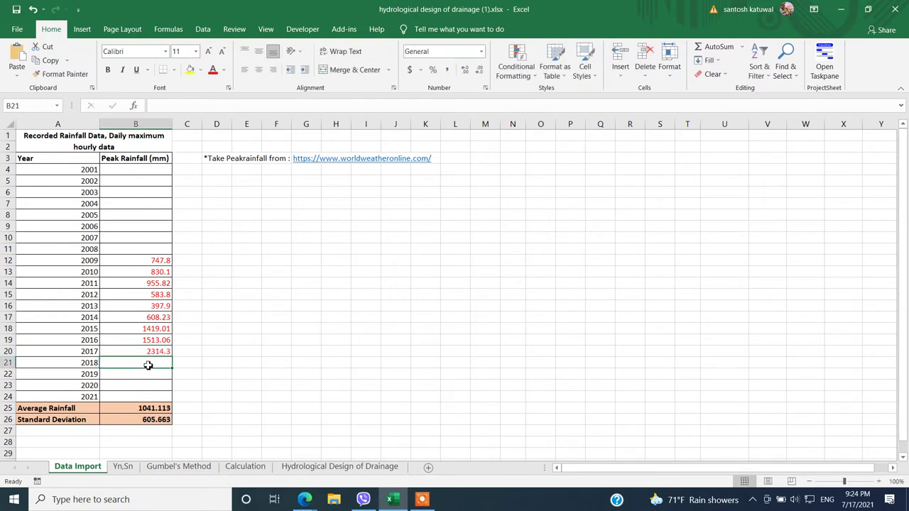
- Check the 2018 rainfall peak on the browser chart and enter 2150 for 2018 in the Excel table
click(390, 499)
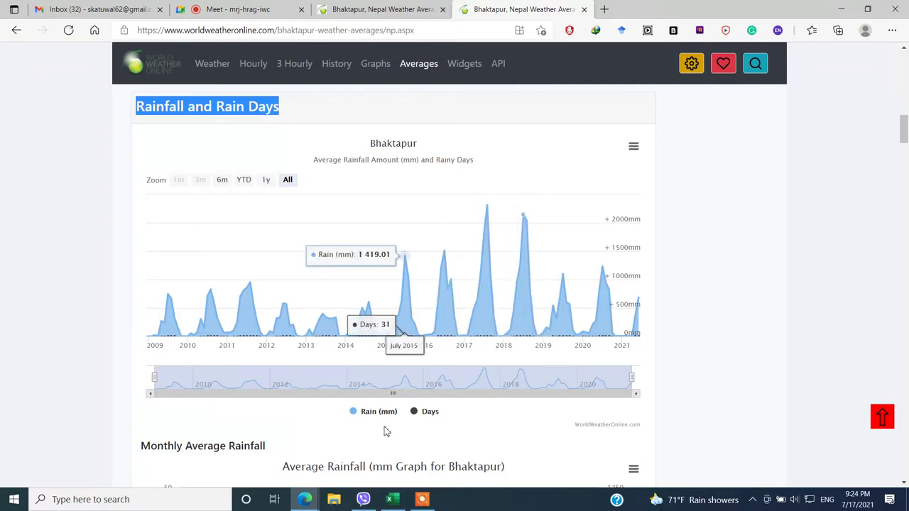
click(390, 499)
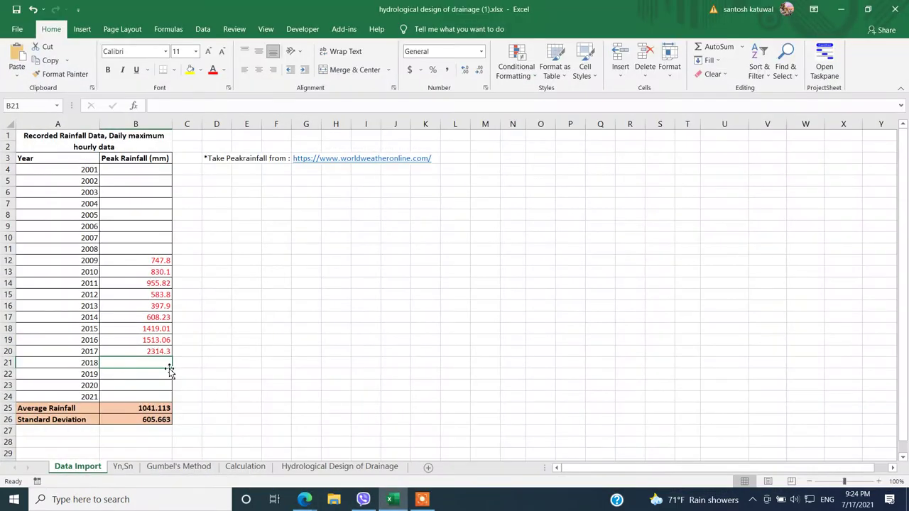
text(215)
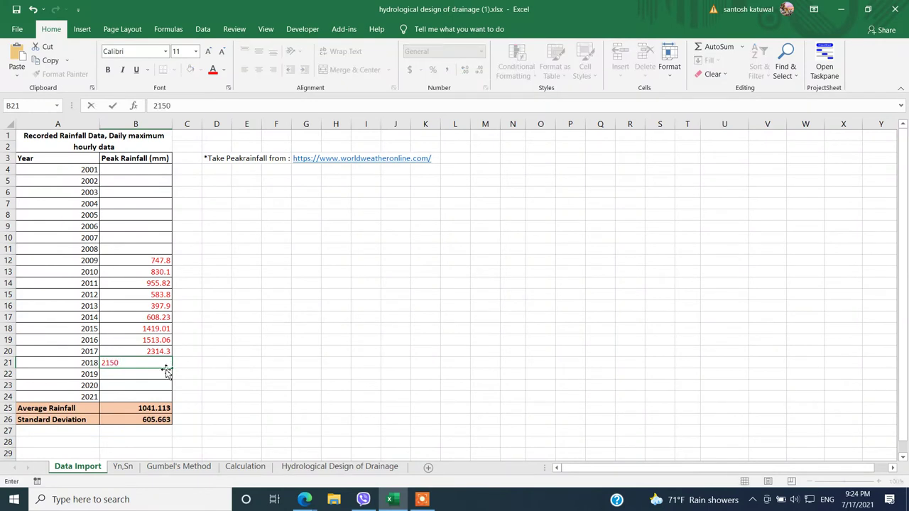
text(0)
key(Return)
- Read the 2019 rainfall peak from the browser chart and enter 1102.8 for 2019 in the Excel table
click(390, 499)
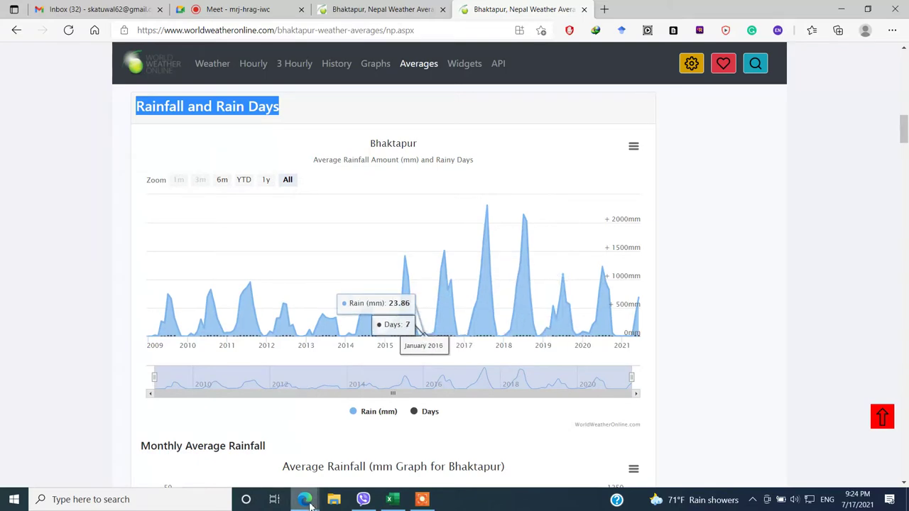
click(390, 500)
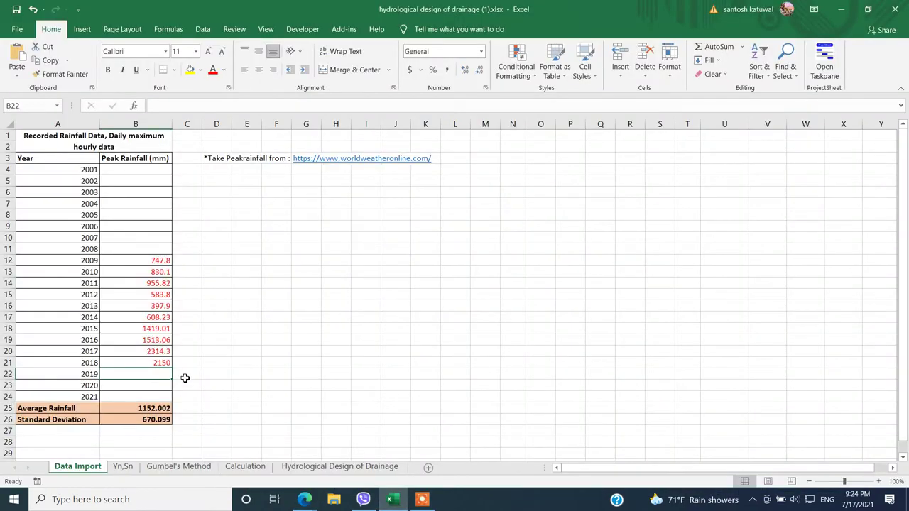
text(1102.8)
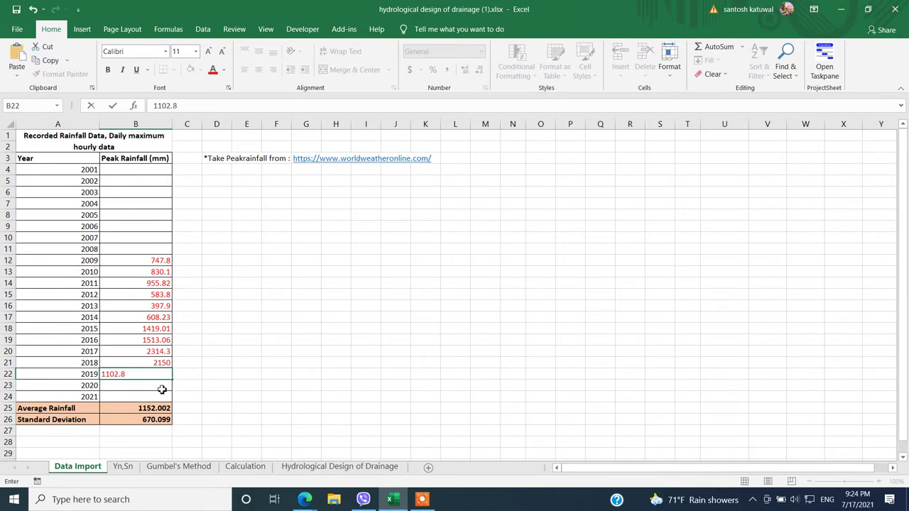
key(Return)
- Find the July 2020 rainfall peak on the browser chart and enter 1232.4 for 2020 in the Excel table
key(alt+Tab)
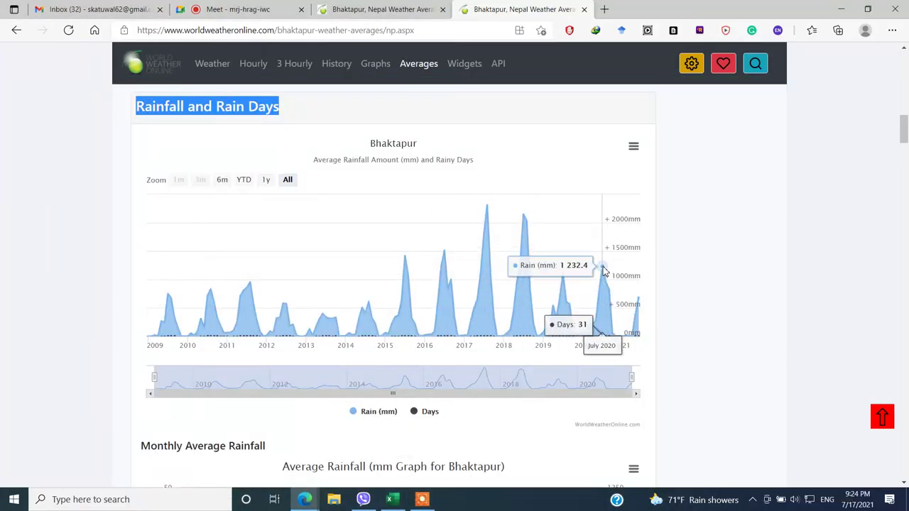
key(alt+Tab)
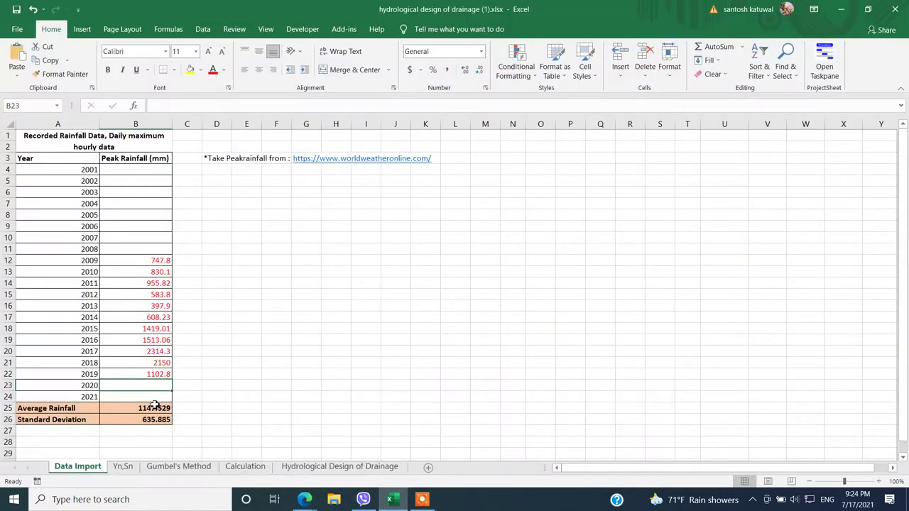
text(12)
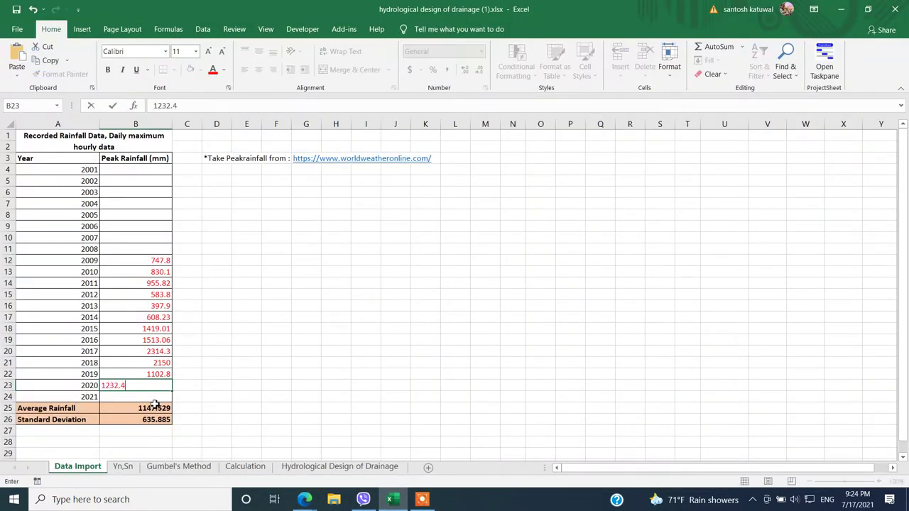
text(32.4)
key(Return)
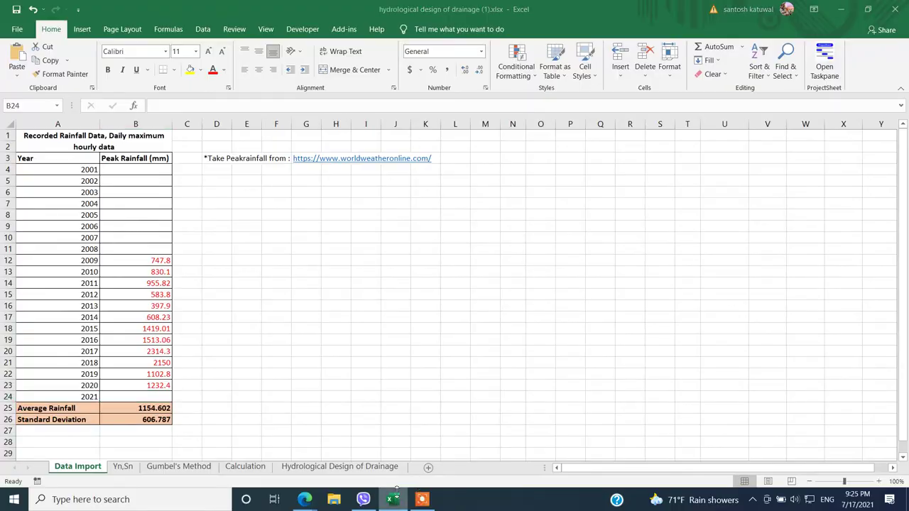
- Look up the June 2021 rainfall on the browser chart and enter 686.2 for 2021 in the Excel table
key(alt+Tab)
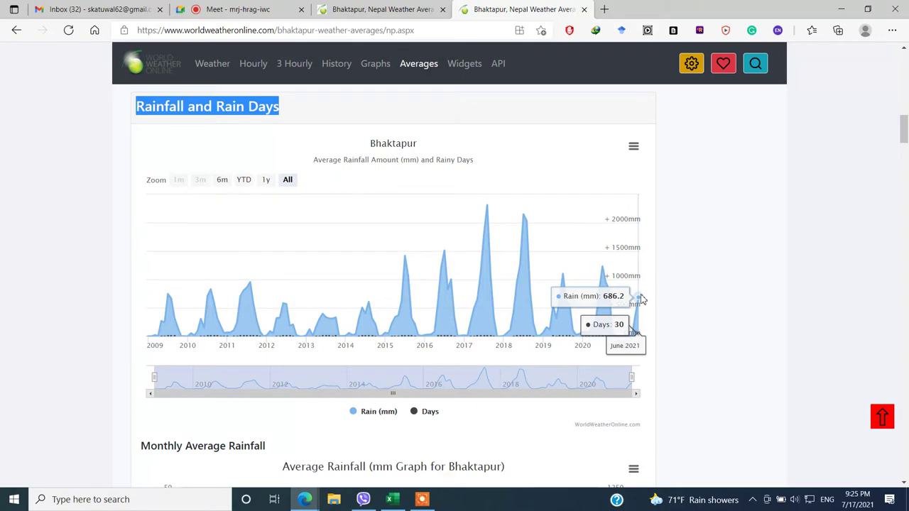
click(390, 499)
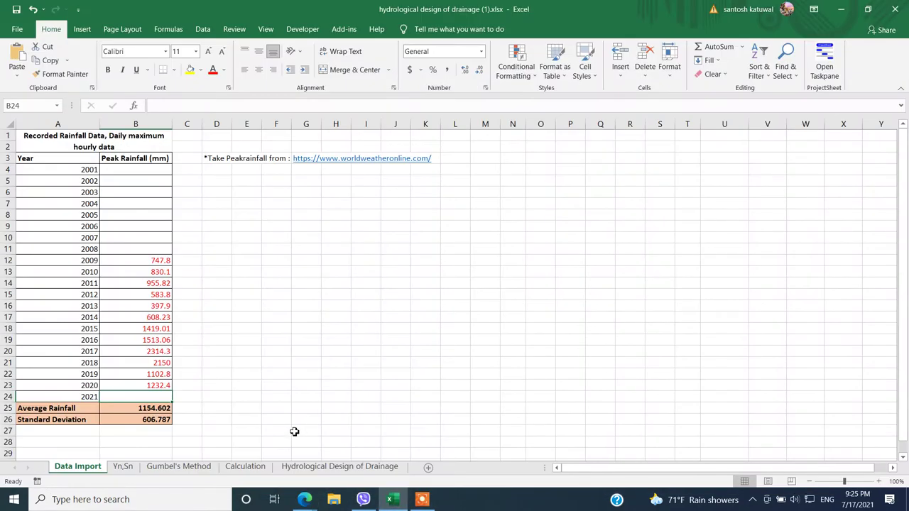
text(6)
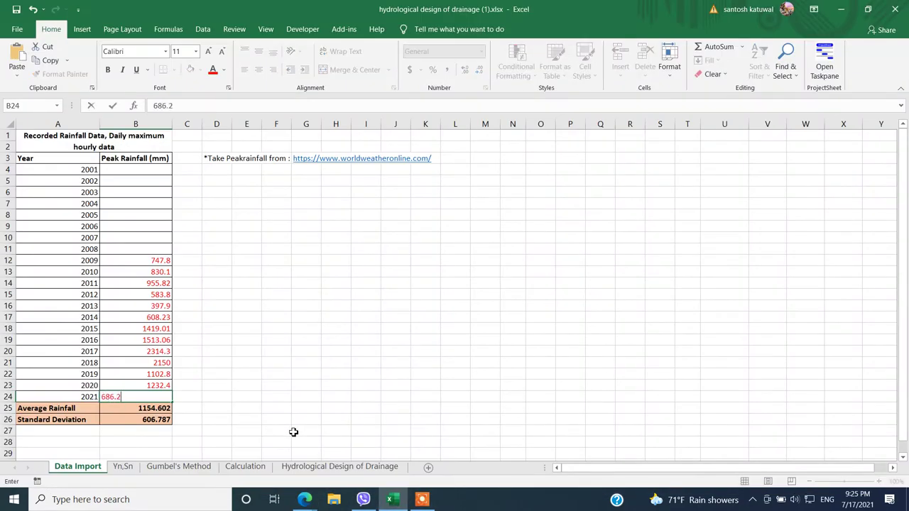
text(86.2)
drag(448, 453, 425, 442)
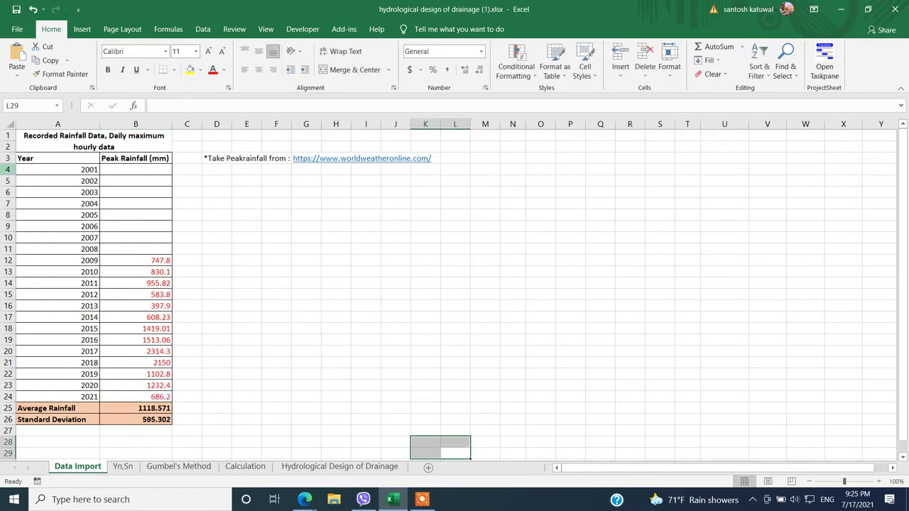
- Delete the empty rows for the years 2001 to 2008 from the rainfall table
drag(6, 170, 10, 249)
right_click(10, 249)
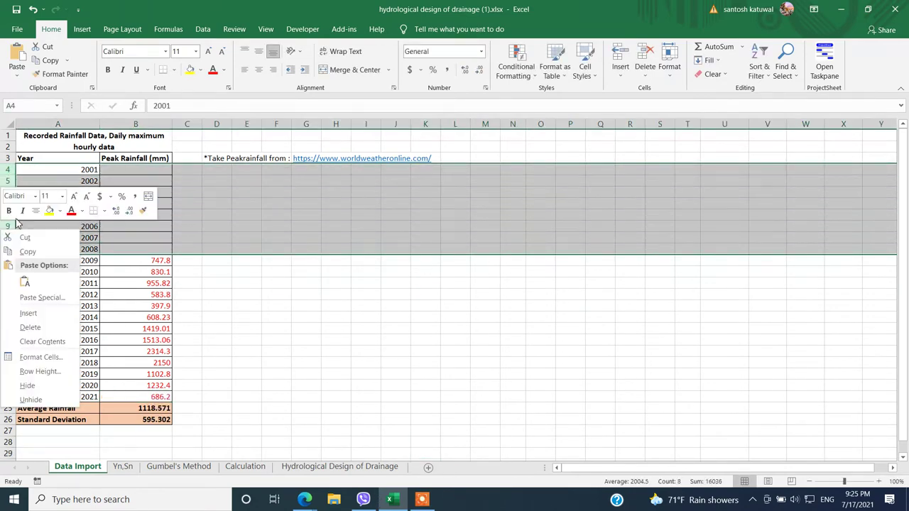
click(54, 328)
click(234, 293)
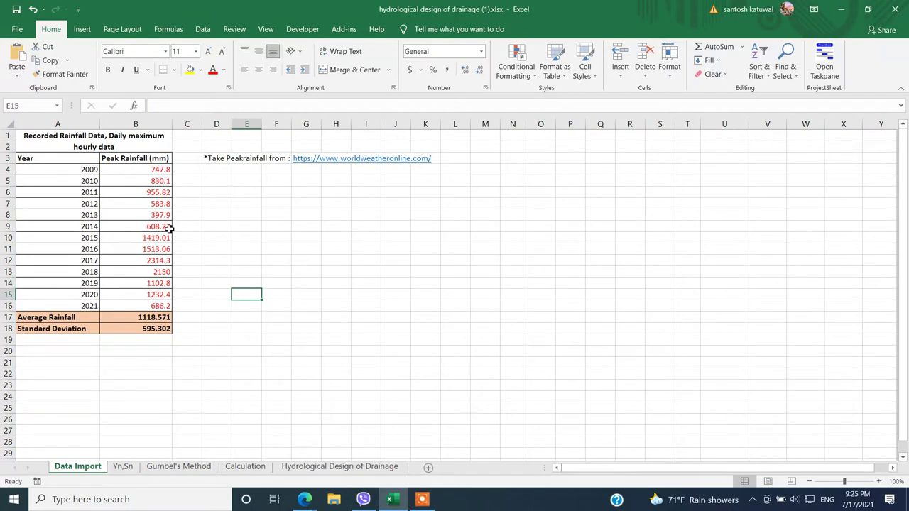
- Review the years, the peak rainfall values and the average and standard deviation formulas below them
click(144, 317)
drag(164, 170, 160, 306)
drag(92, 172, 89, 304)
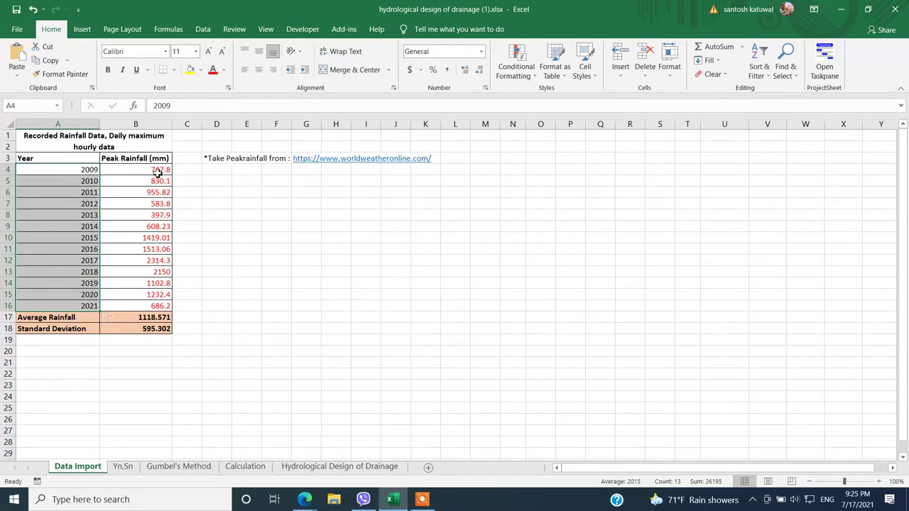
drag(157, 172, 159, 289)
click(153, 317)
click(150, 330)
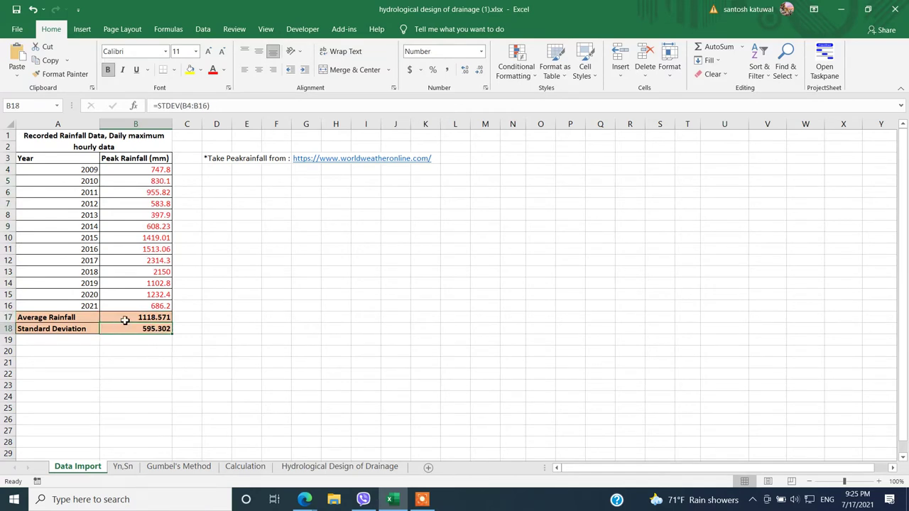
drag(124, 318, 140, 334)
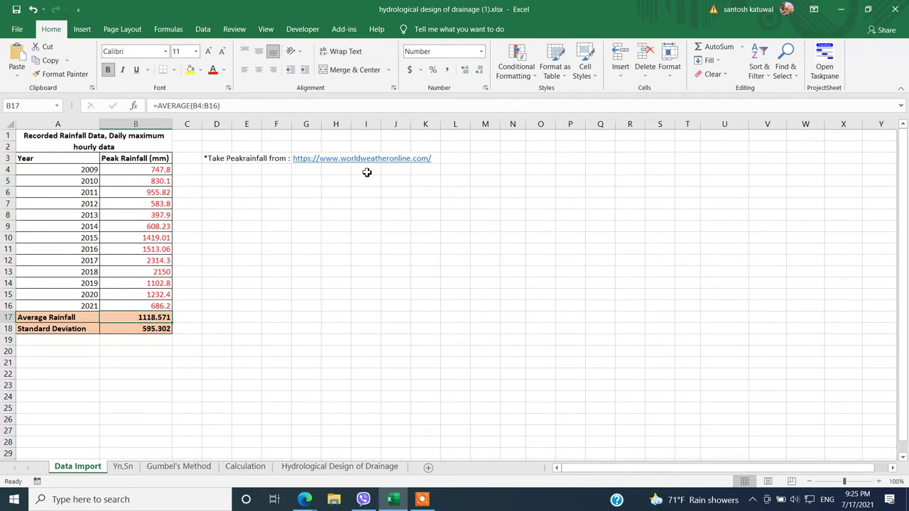
click(220, 162)
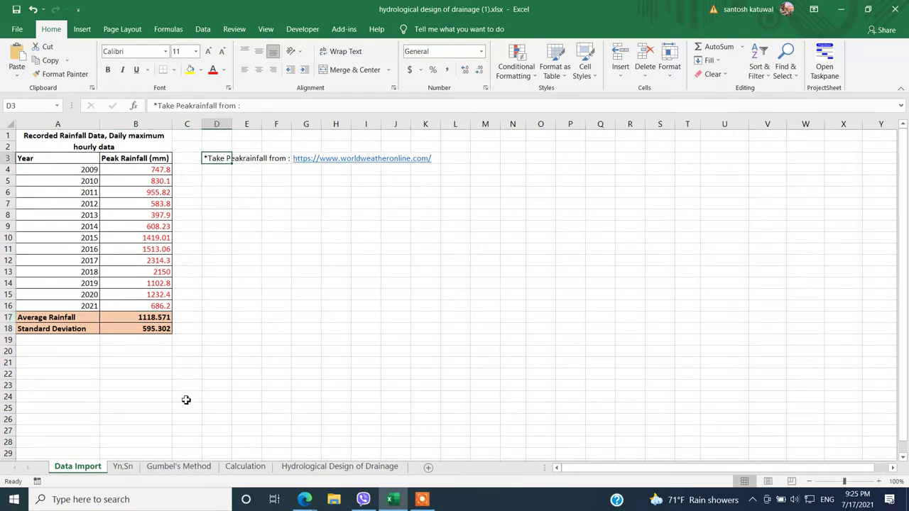
- On the Yn,Sn sheet, remove the fill colour and bold formatting from the row for 18 years of record
click(123, 468)
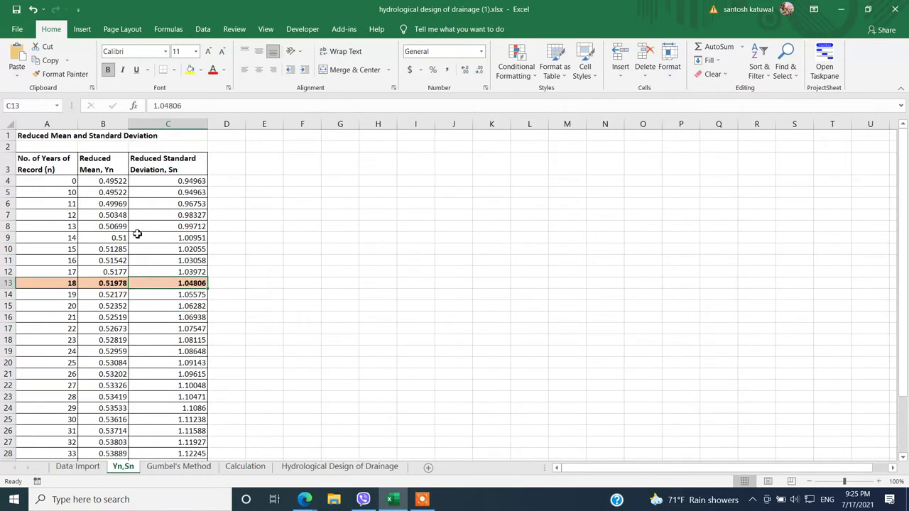
scroll(116, 206, down, 7)
scroll(114, 210, up, 7)
click(102, 269)
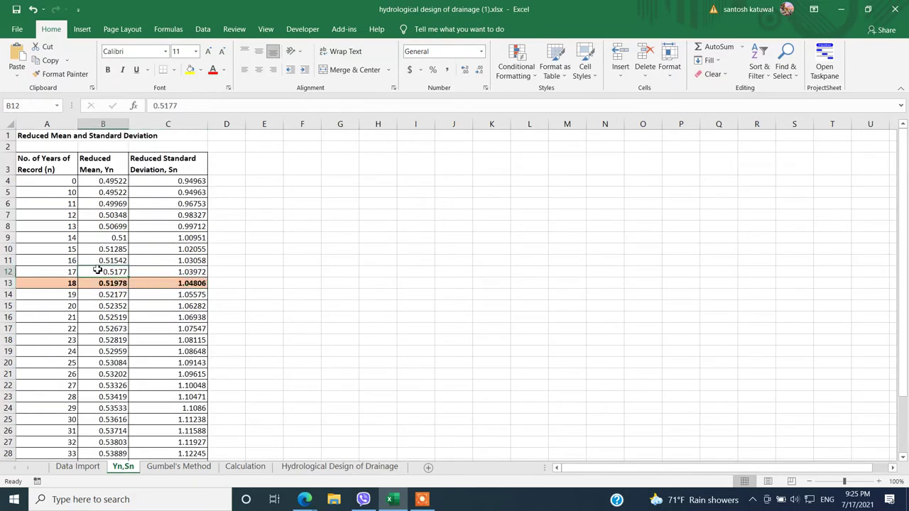
click(68, 275)
drag(60, 285, 183, 284)
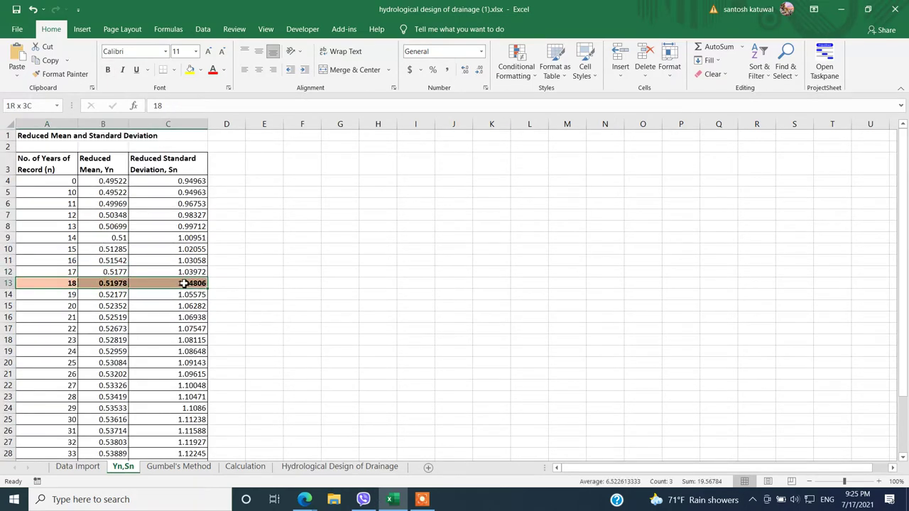
click(200, 71)
click(213, 175)
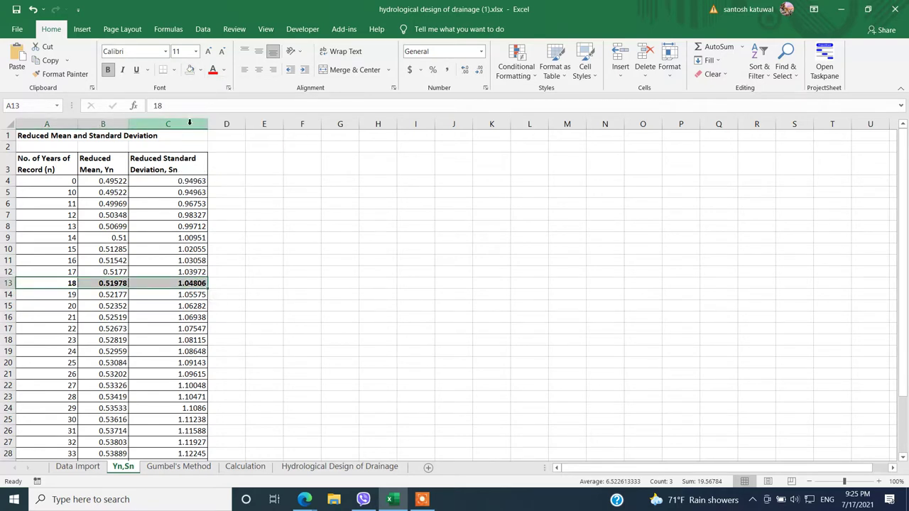
key(ctrl+b)
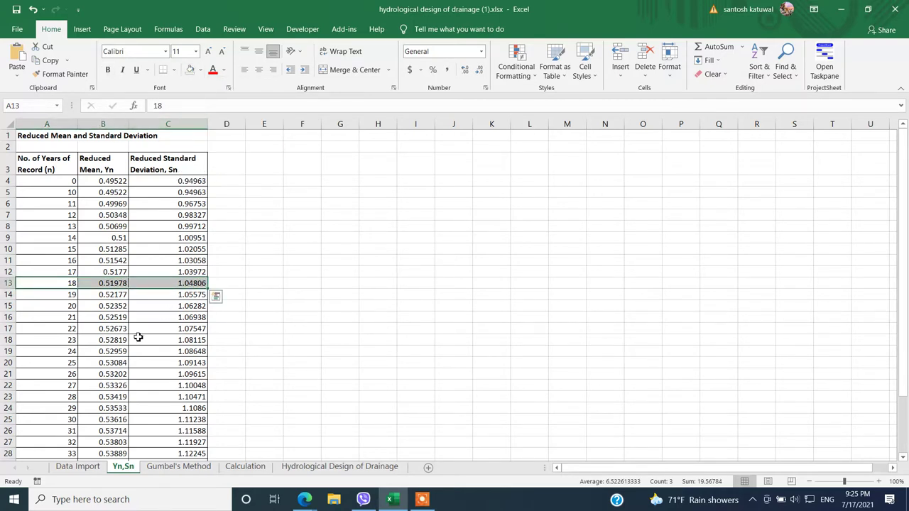
click(140, 338)
- Check the recorded rainfall years on Data Import, and make the 13-year row on the Yn,Sn sheet bold with an orange fill
click(78, 467)
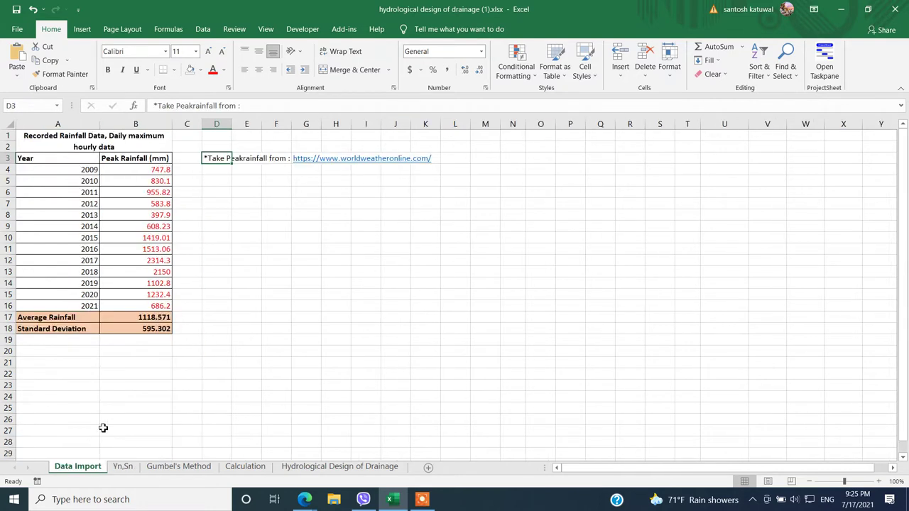
drag(146, 170, 142, 306)
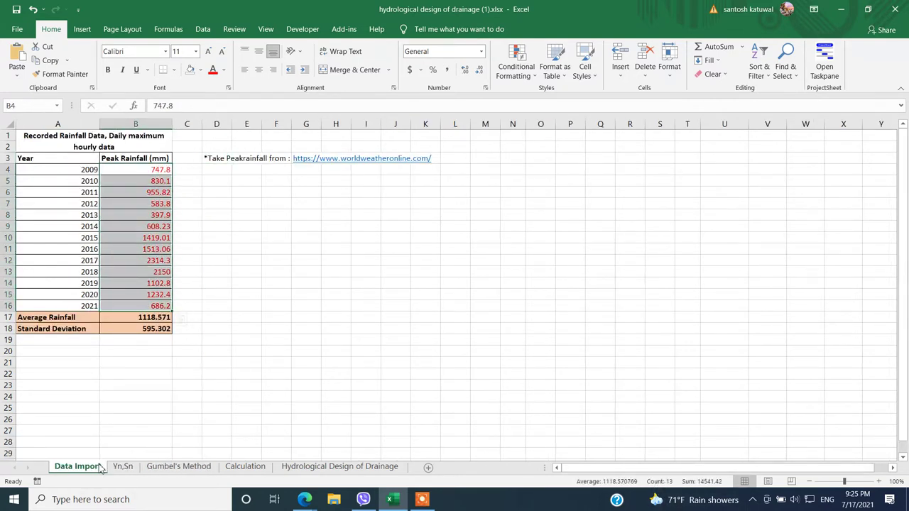
click(122, 466)
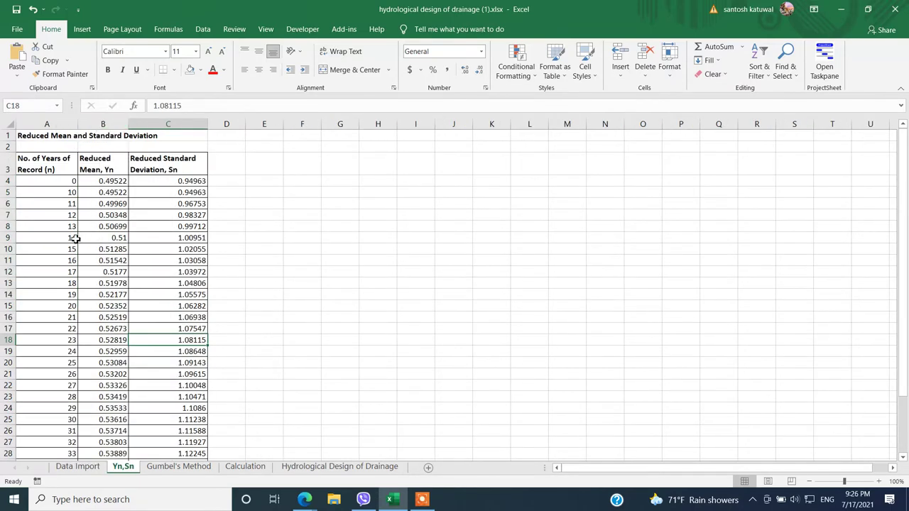
key(shift+space)
click(9, 226)
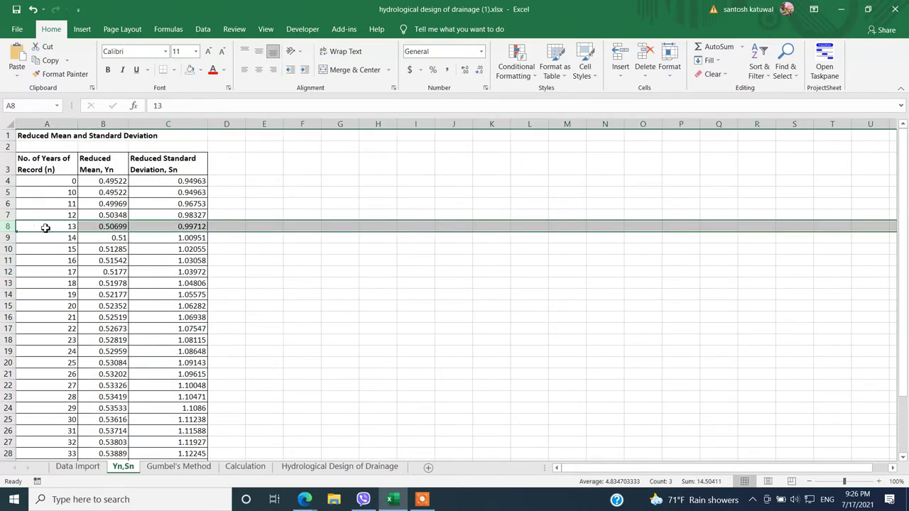
drag(45, 228, 192, 227)
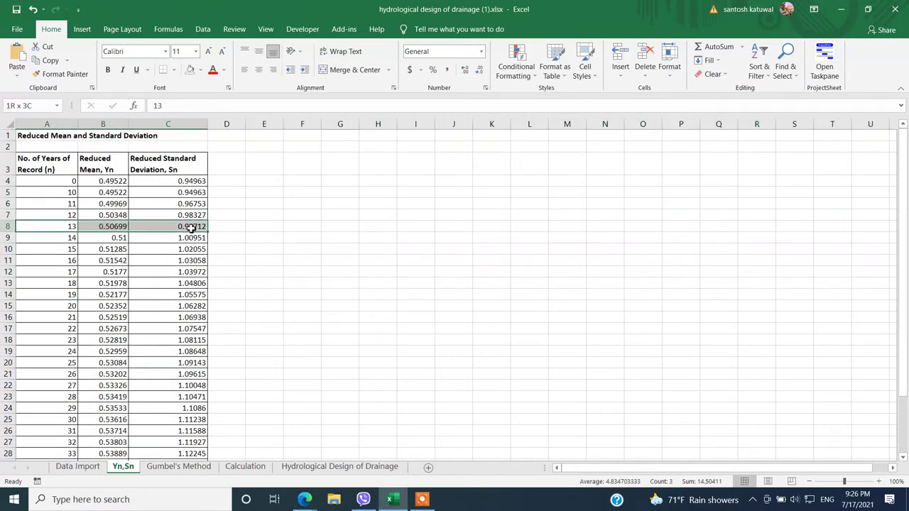
click(201, 69)
click(208, 162)
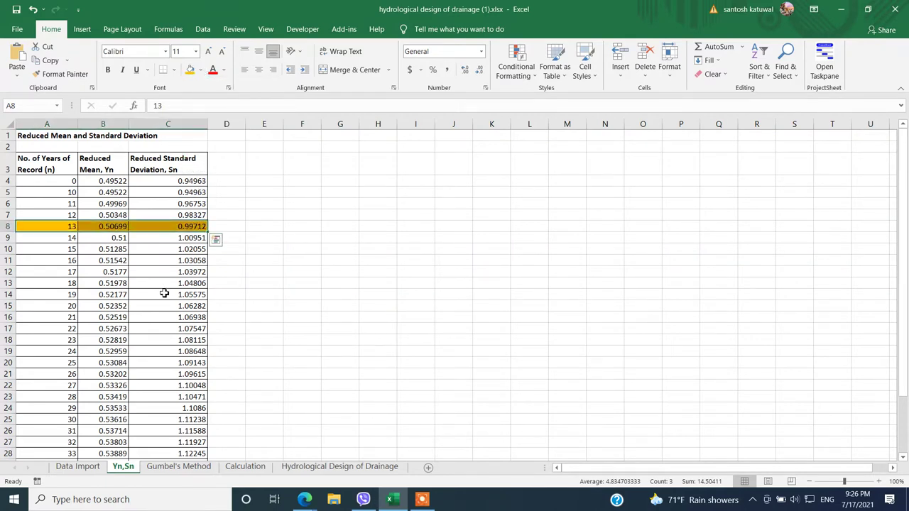
key(ctrl+b)
click(158, 292)
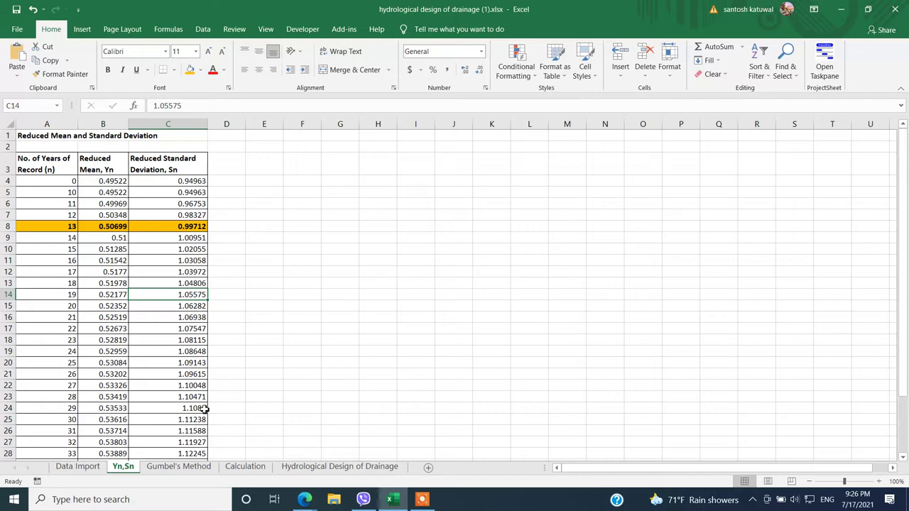
- Compare the recorded-year count and mean rainfall formulas on Gumbel's Method with the rainfall data and average on Data Import
click(172, 466)
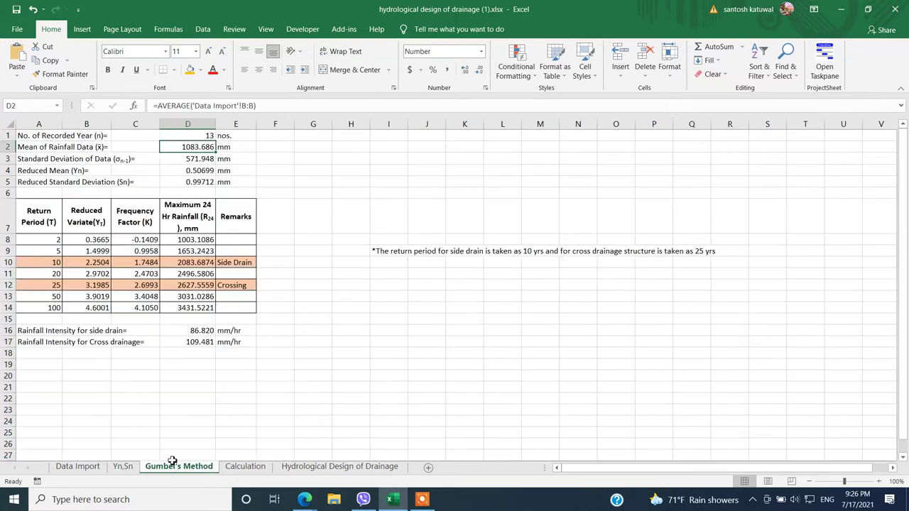
click(56, 136)
click(202, 136)
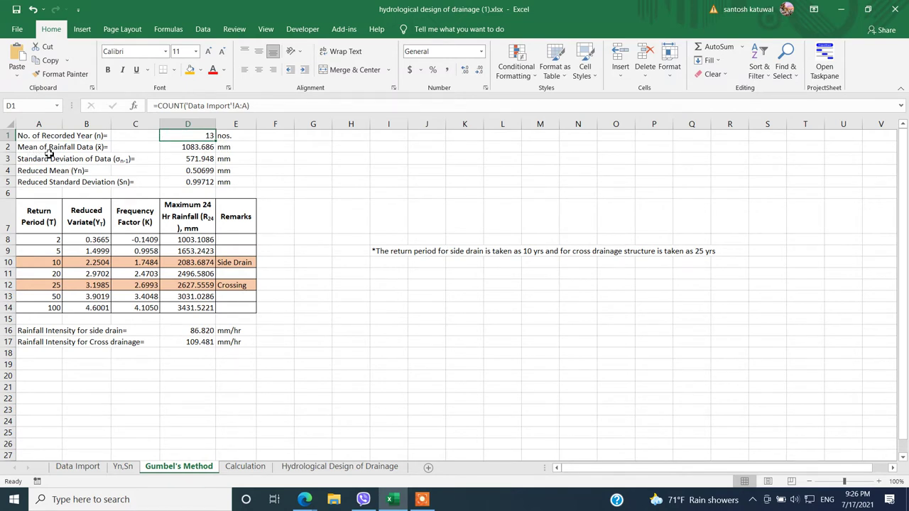
click(181, 149)
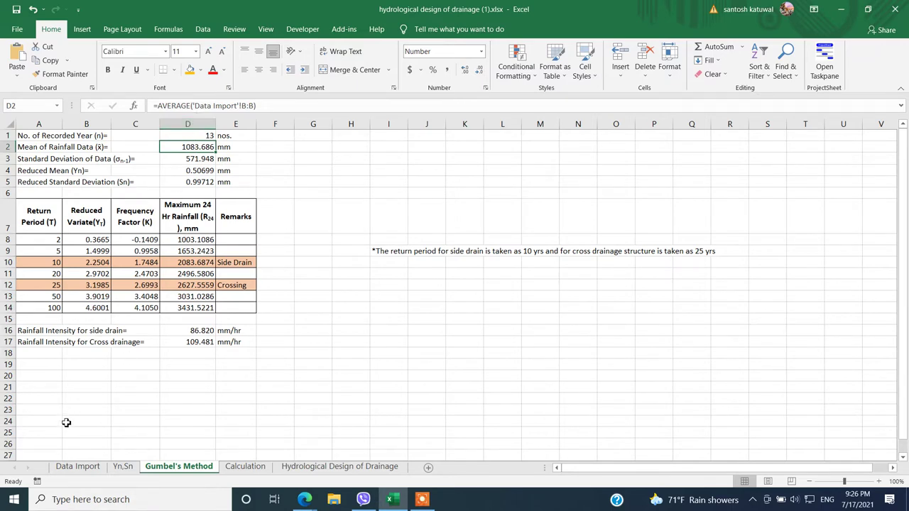
click(78, 467)
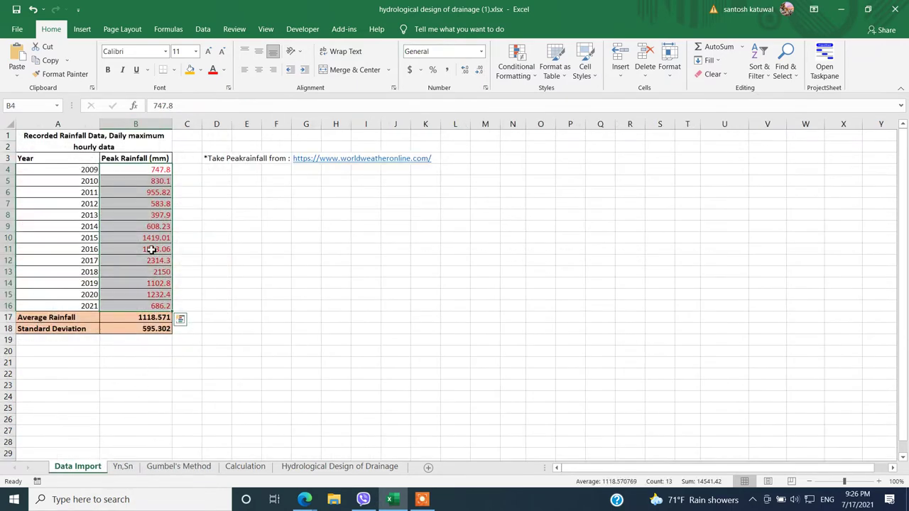
click(186, 467)
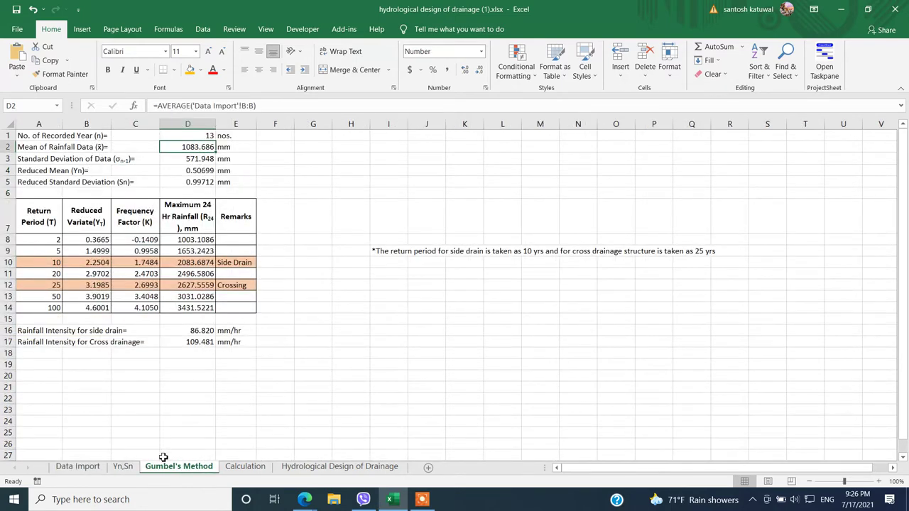
click(121, 467)
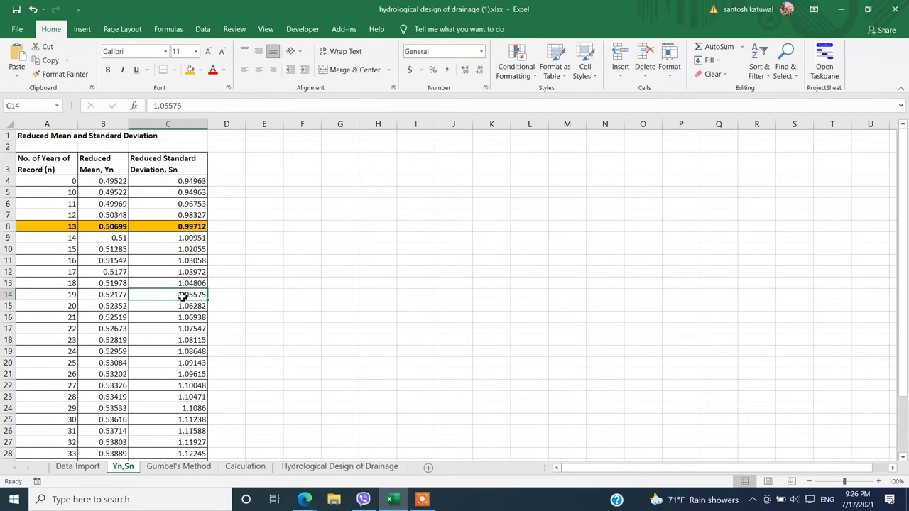
click(80, 467)
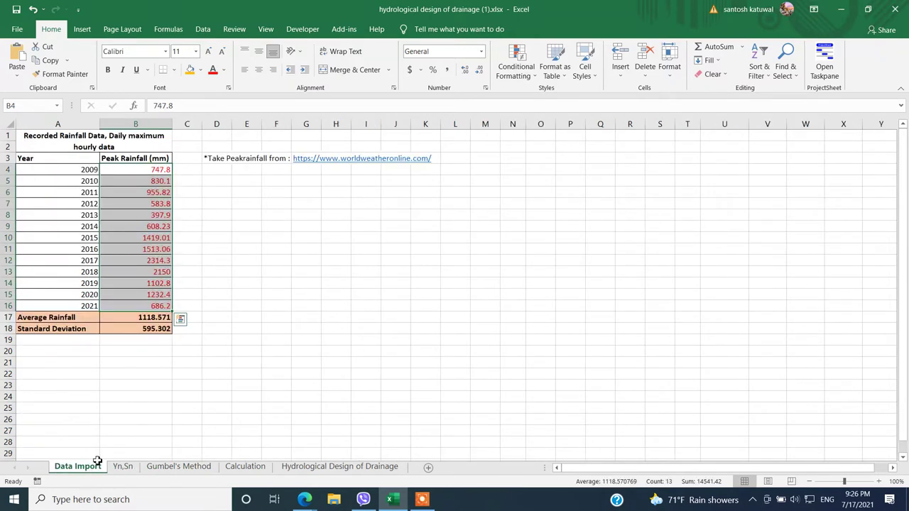
click(158, 319)
- On Gumbel's Method, replace the mean of rainfall data formula with ='Data Import'!B17, the Average Rainfall cell
click(174, 467)
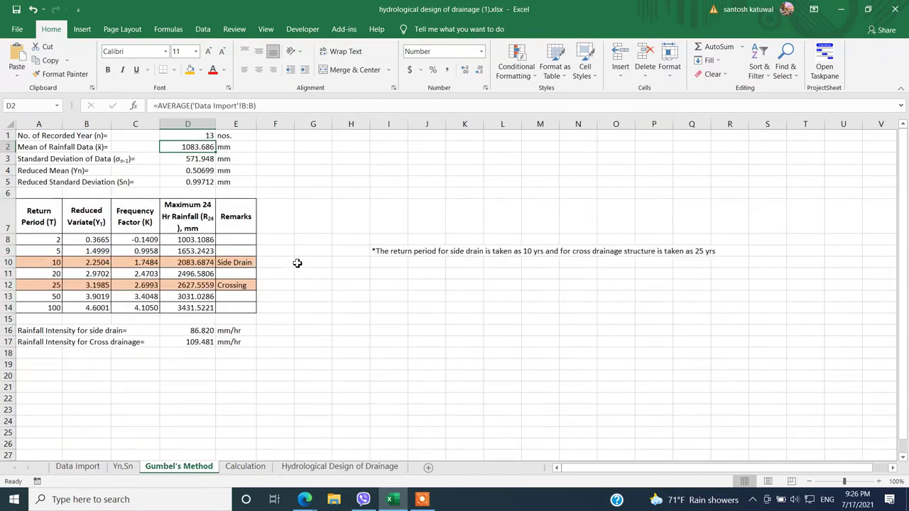
text(=)
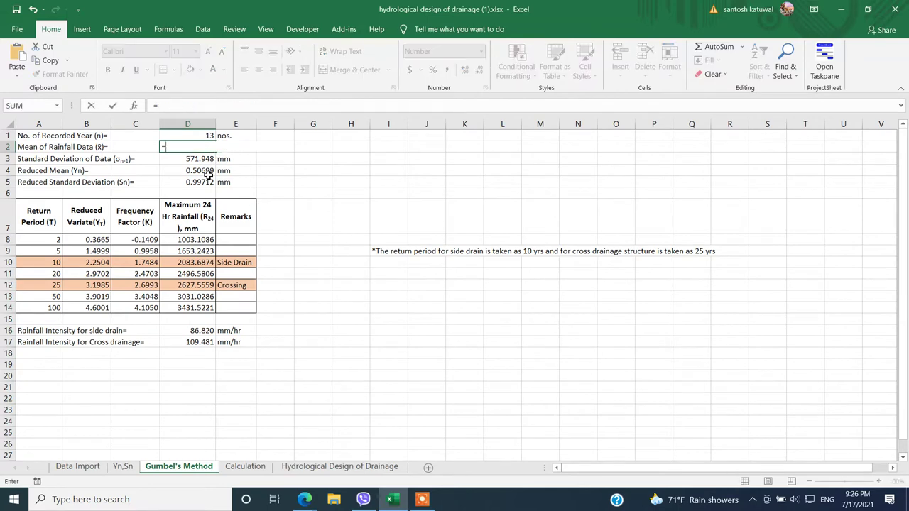
click(78, 468)
click(154, 317)
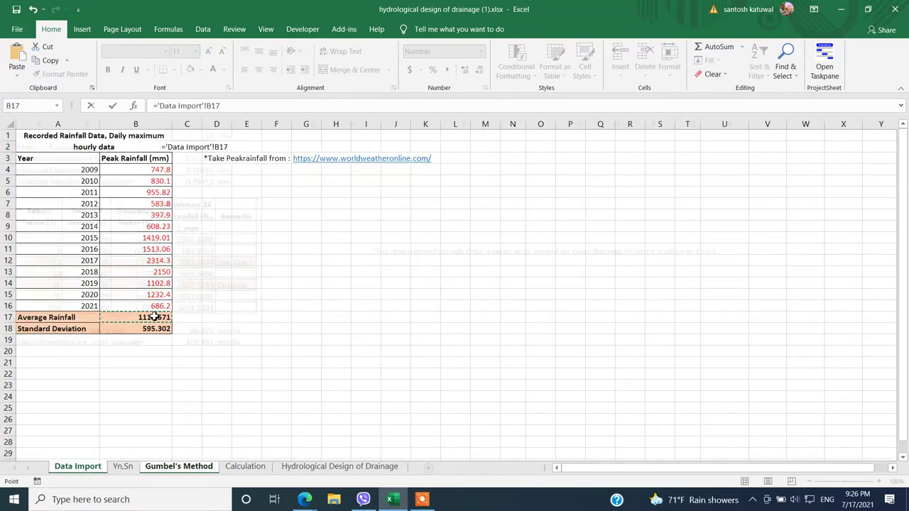
key(Return)
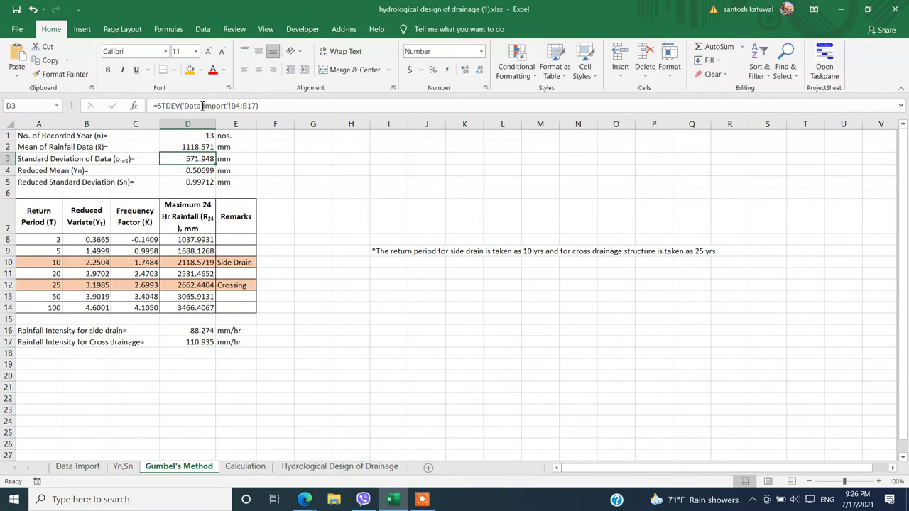
- Link the standard deviation of data in D3 to the Standard Deviation cell B18 on Data Import
text(=)
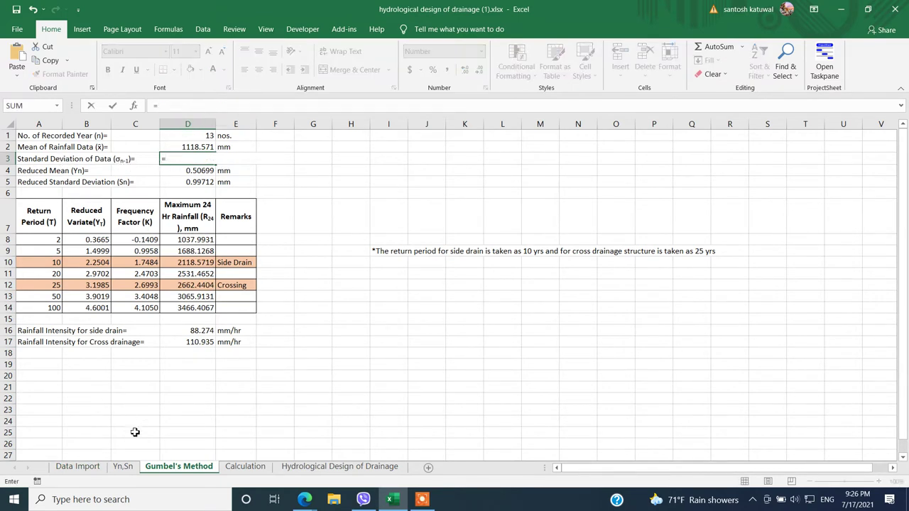
click(78, 467)
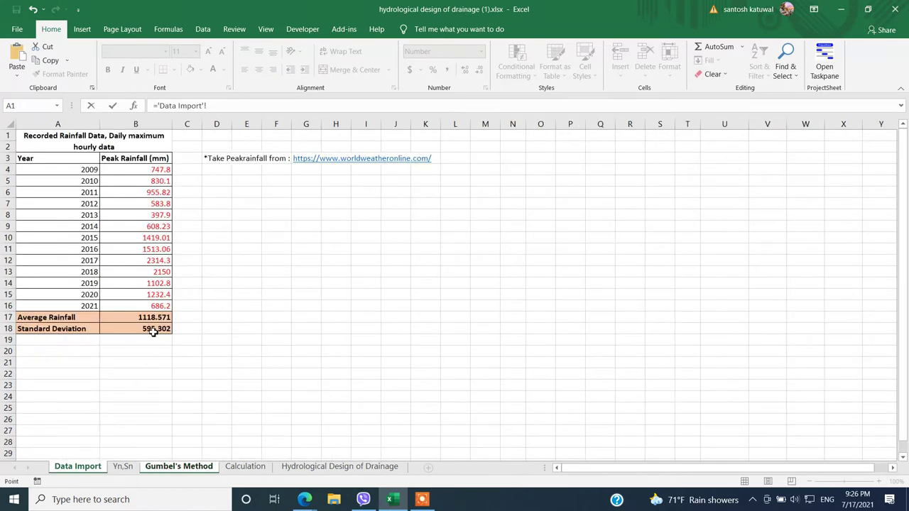
click(153, 330)
key(Return)
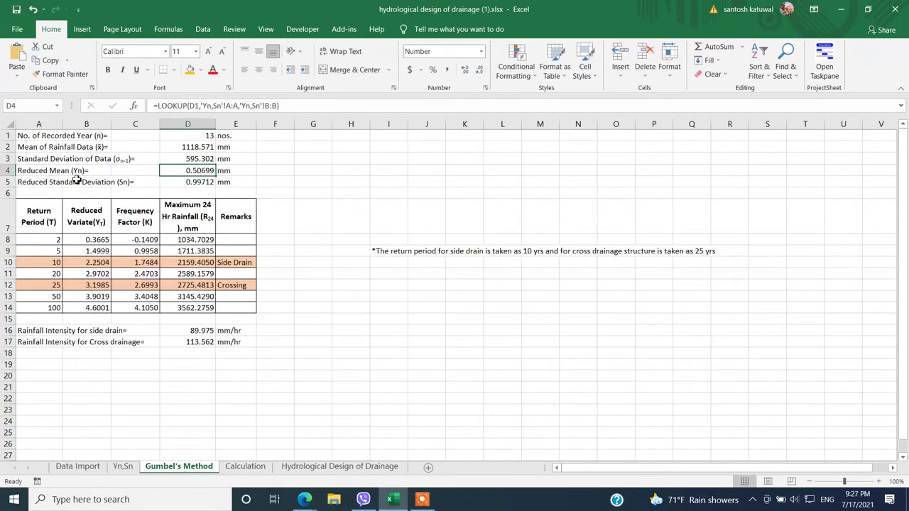
- Link the reduced mean and the reduced standard deviation in D4 and D5 to the 13-year row's values on the Yn,Sn sheet
text(=)
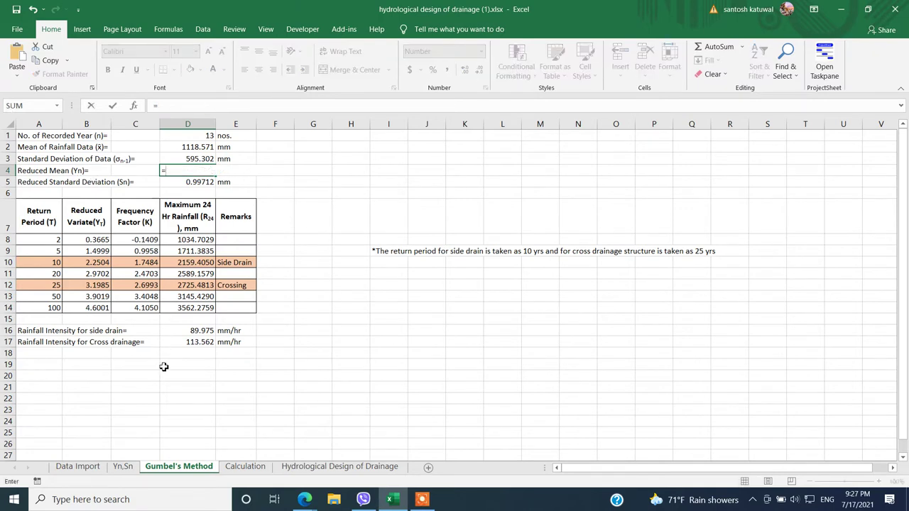
click(123, 466)
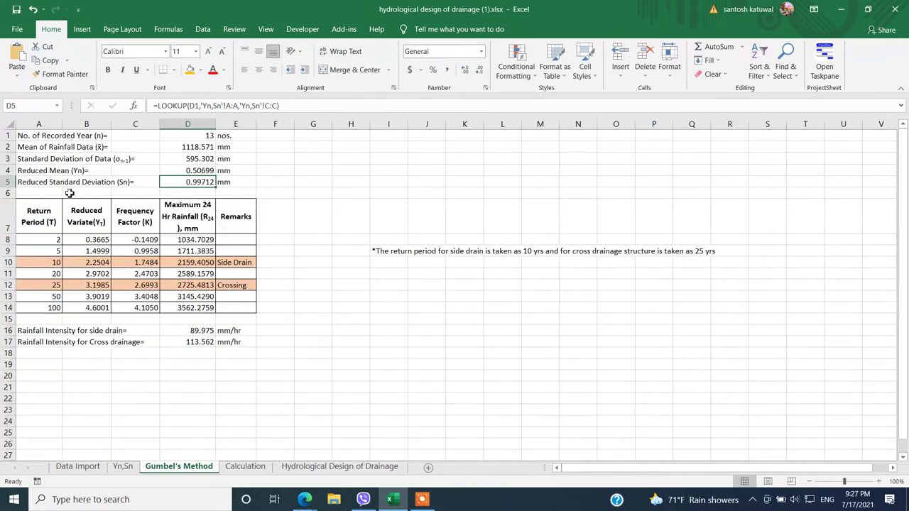
text(=)
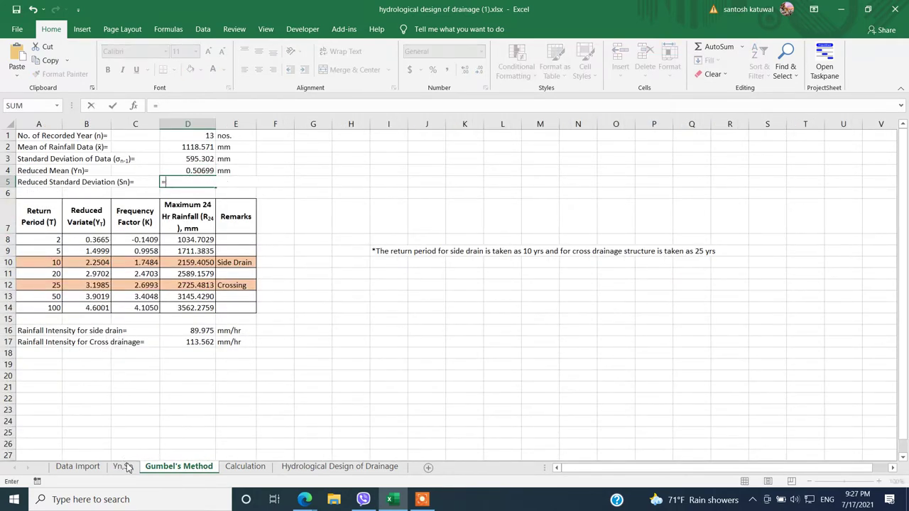
click(124, 467)
click(174, 226)
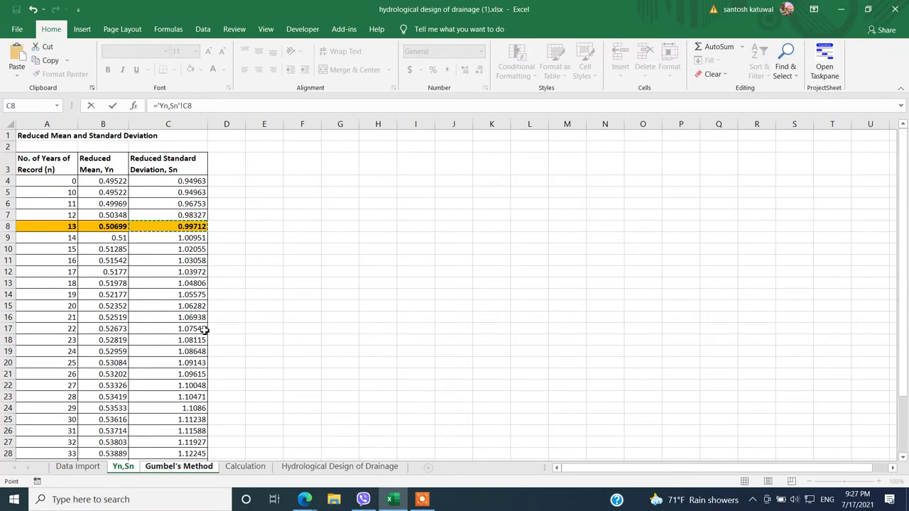
key(Return)
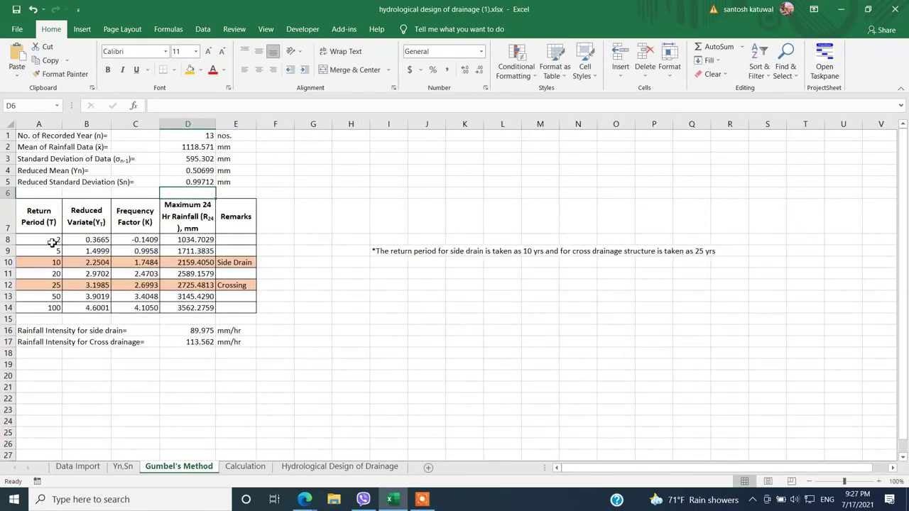
- Inspect the return periods and reduced variate formula, and launch Epic Pen with its toolbar moved clear of the Gumbel's Method table in Excel
drag(53, 243, 44, 310)
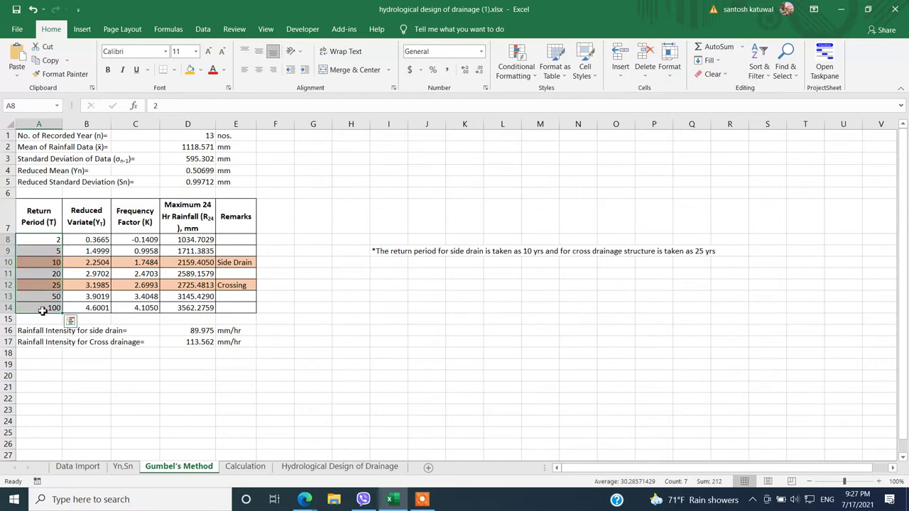
click(90, 240)
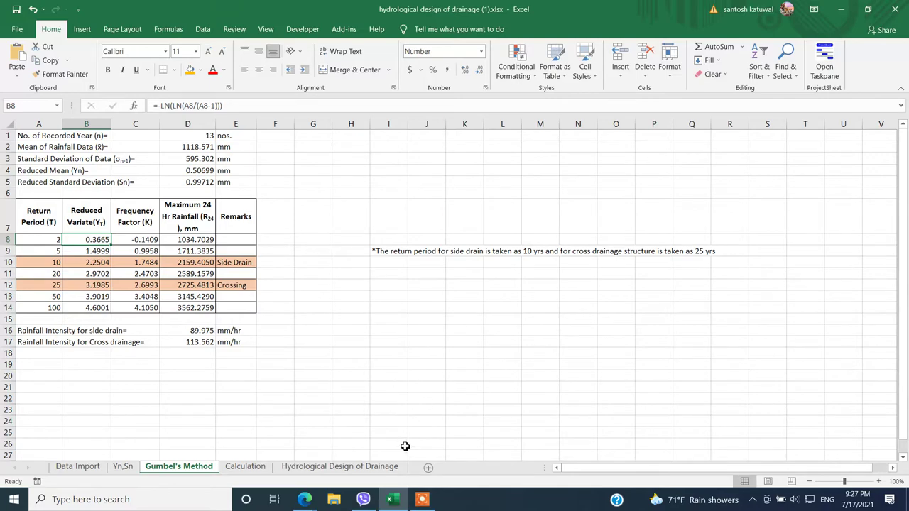
key(super+d)
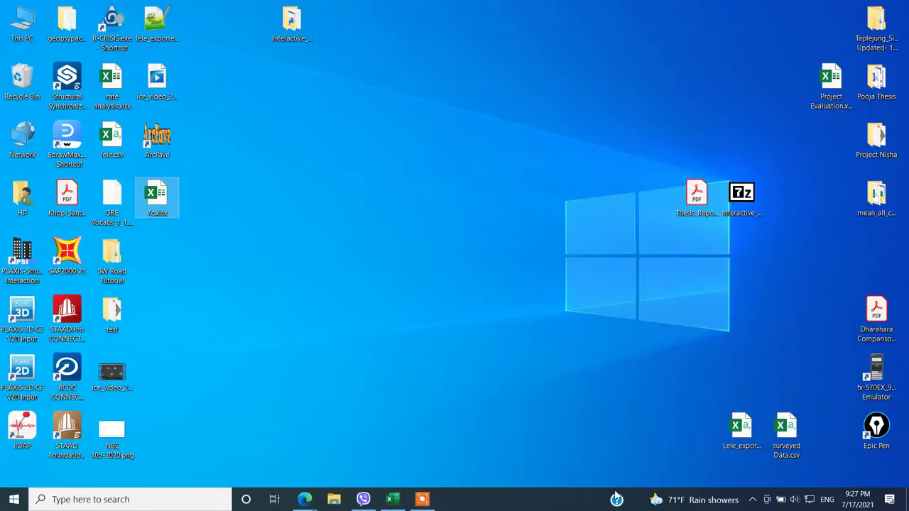
click(889, 433)
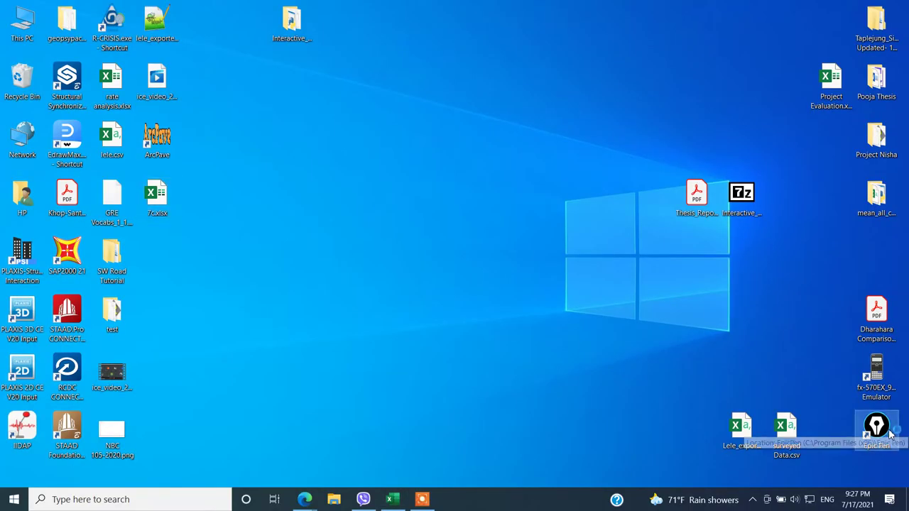
double_click(890, 433)
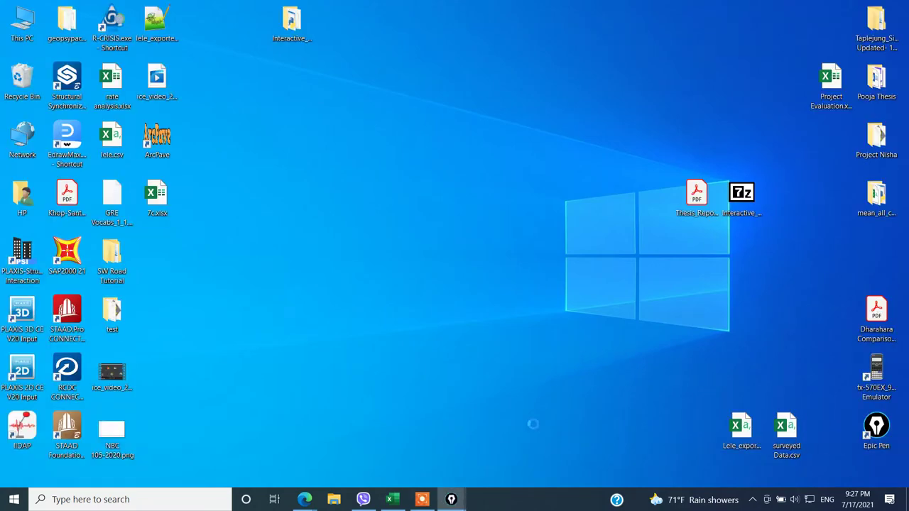
mouse_move(466, 503)
click(477, 455)
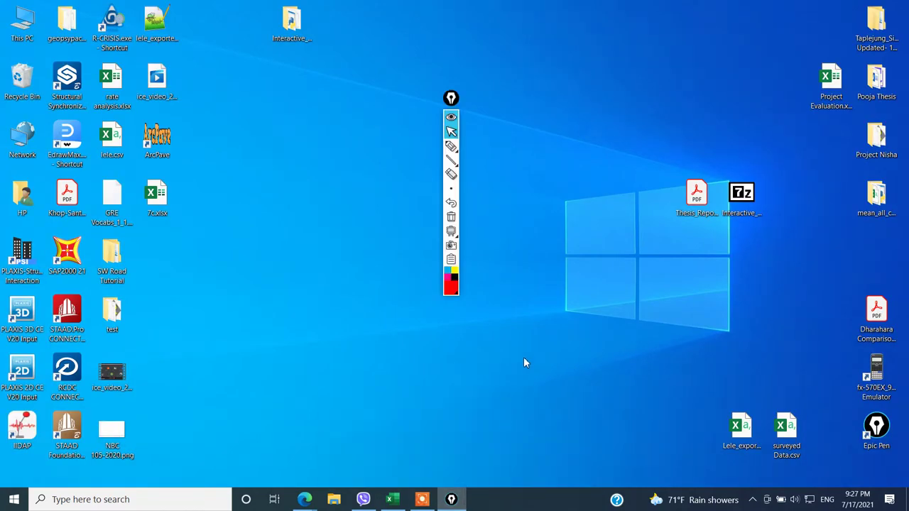
drag(451, 97, 890, 269)
click(403, 503)
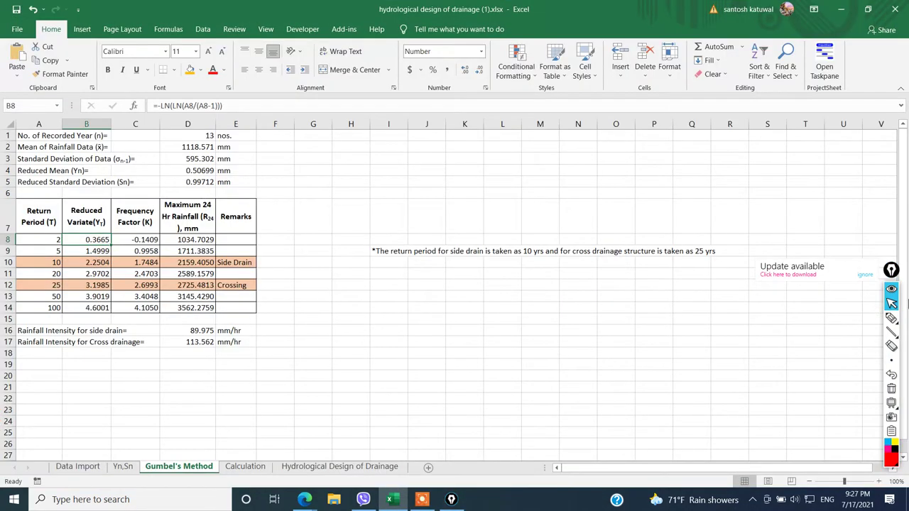
- Handwrite the reduced variate formula Y_T = ln(ln(T/(T-1))) in red pen on the empty area below the rainfall table
click(891, 318)
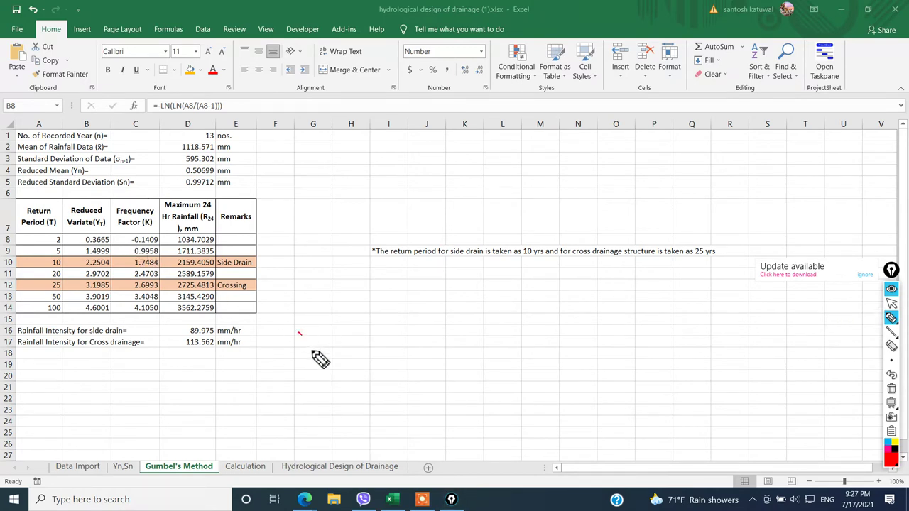
mouse_move(298, 332)
mouse_down()
mouse_move(325, 322)
mouse_move(313, 376)
mouse_up()
mouse_move(324, 373)
mouse_down()
mouse_move(325, 395)
mouse_move(334, 372)
mouse_move(369, 356)
mouse_move(369, 367)
mouse_up()
mouse_move(378, 337)
mouse_down()
mouse_move(384, 377)
mouse_move(399, 377)
mouse_up()
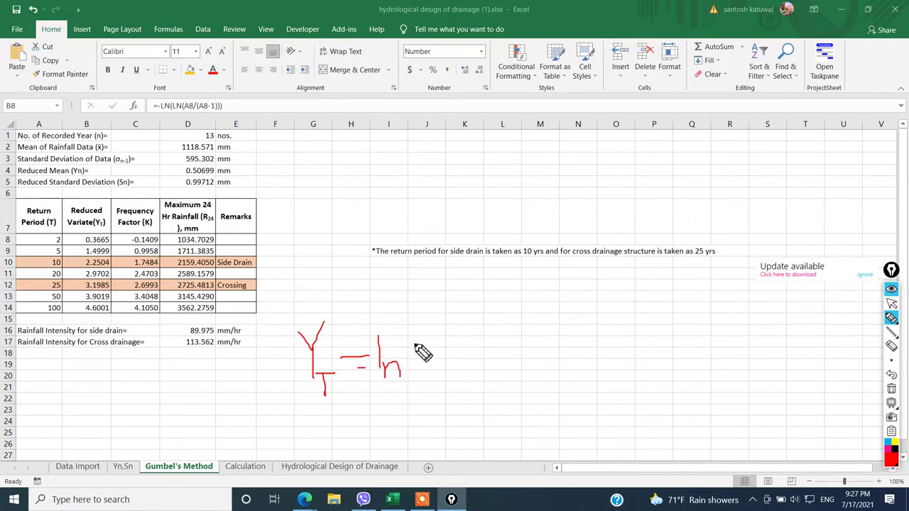
drag(412, 328, 419, 406)
mouse_move(424, 344)
mouse_down()
mouse_move(425, 383)
mouse_move(446, 365)
mouse_move(455, 387)
mouse_up()
mouse_move(476, 321)
mouse_down()
mouse_move(455, 397)
mouse_move(464, 416)
mouse_up()
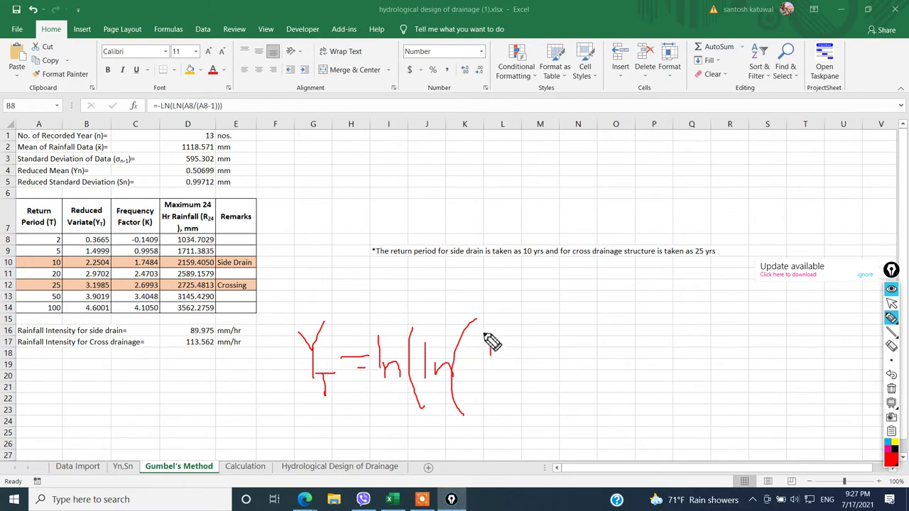
drag(482, 330, 501, 331)
drag(490, 331, 497, 383)
mouse_move(486, 384)
mouse_down()
mouse_move(486, 400)
mouse_move(516, 397)
mouse_up()
drag(523, 320, 539, 399)
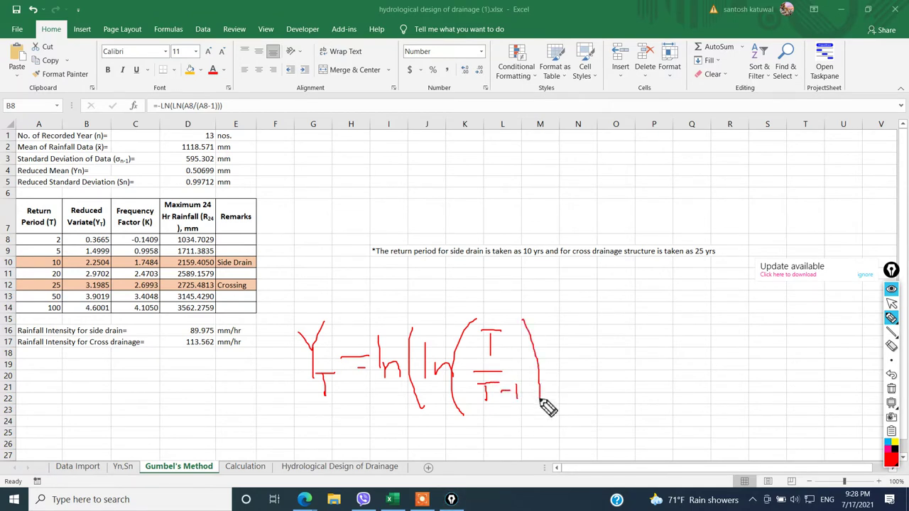
drag(547, 314, 545, 431)
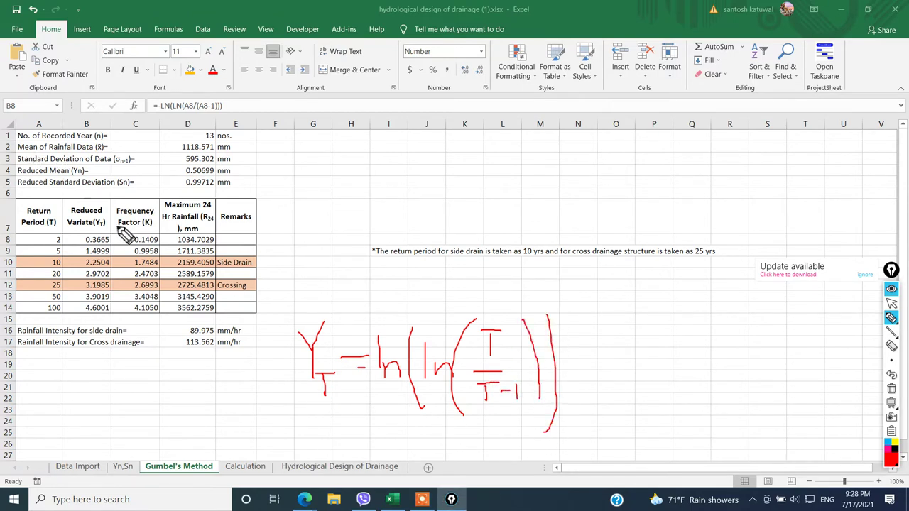
- Mark the reduced variate column and extend the handwritten formula with the 5-year case, = ln ln(5/4) =
mouse_move(106, 204)
mouse_down()
mouse_move(78, 213)
mouse_move(121, 244)
mouse_move(113, 209)
mouse_move(93, 240)
mouse_move(63, 249)
mouse_move(116, 248)
mouse_move(86, 254)
mouse_up()
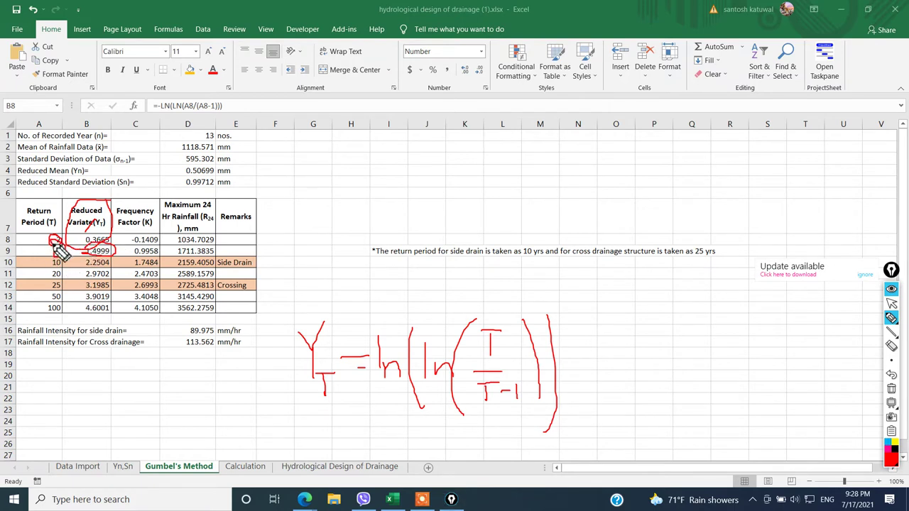
mouse_move(569, 365)
mouse_down()
mouse_move(584, 365)
mouse_move(581, 377)
mouse_up()
mouse_move(596, 344)
mouse_down()
mouse_move(604, 371)
mouse_move(616, 374)
mouse_up()
mouse_move(643, 329)
mouse_down()
mouse_move(629, 388)
mouse_move(659, 381)
mouse_up()
drag(676, 334, 683, 424)
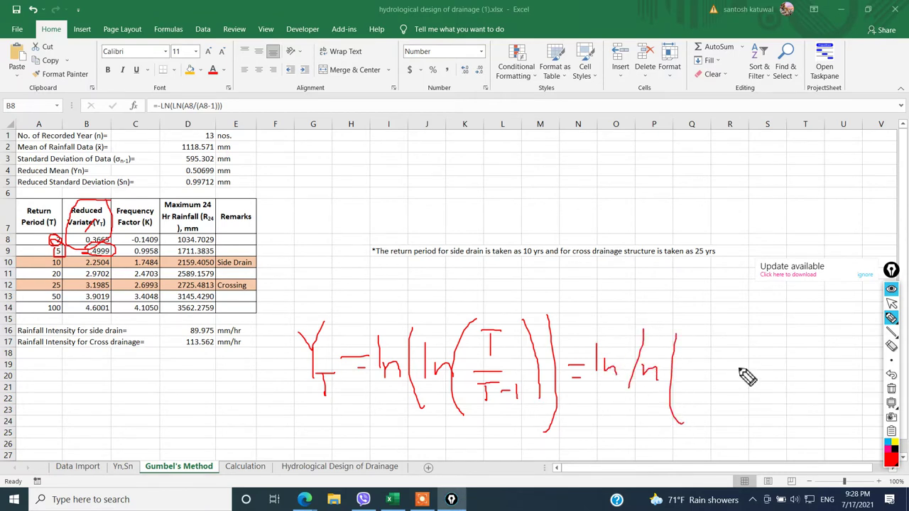
mouse_move(699, 338)
mouse_down()
mouse_move(724, 354)
mouse_move(726, 374)
mouse_move(698, 401)
mouse_move(721, 399)
mouse_move(721, 422)
mouse_up()
drag(747, 326, 752, 444)
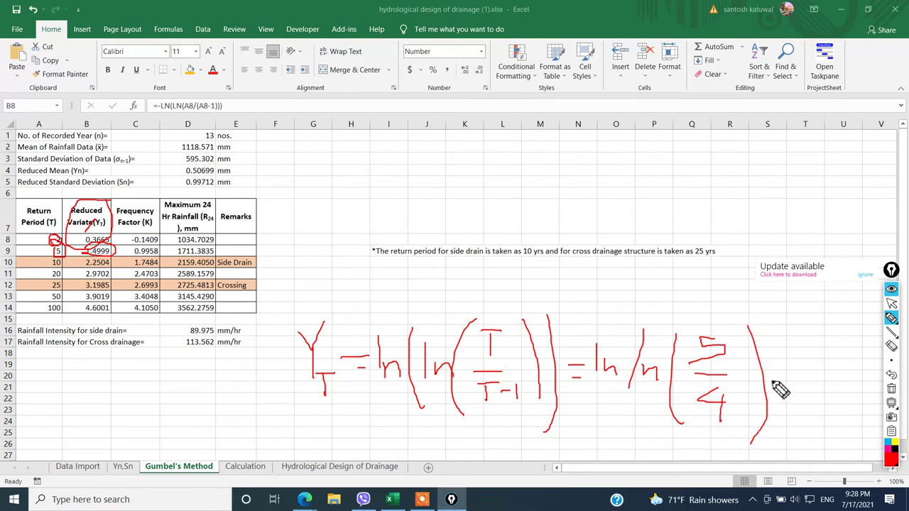
drag(779, 379, 789, 377)
drag(778, 390, 789, 389)
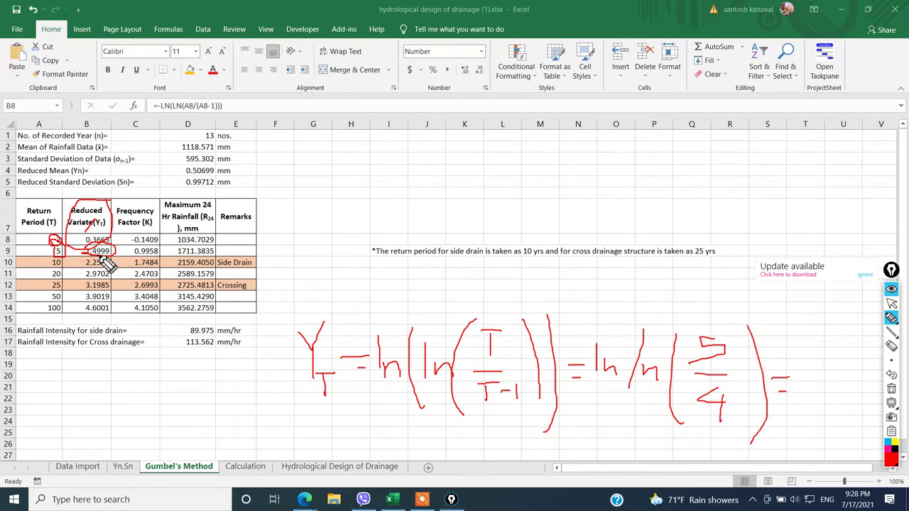
- Write 1.499 as the example's result, circle the first reduced variate values, and erase all pen marks
mouse_move(804, 370)
mouse_down()
mouse_move(806, 389)
mouse_move(832, 389)
mouse_move(830, 399)
mouse_up()
click(812, 387)
drag(841, 379, 854, 405)
mouse_move(108, 252)
mouse_down()
mouse_move(55, 237)
mouse_move(107, 242)
mouse_move(113, 267)
mouse_move(85, 264)
mouse_move(99, 260)
mouse_up()
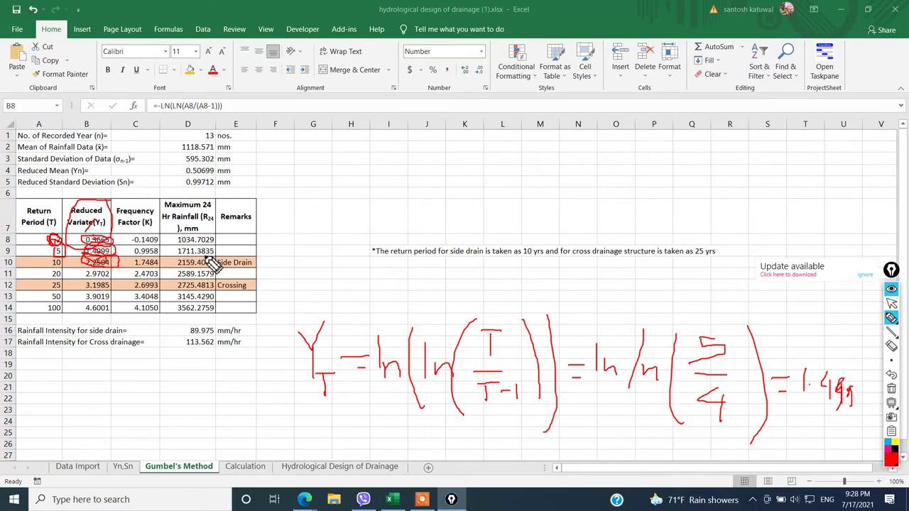
click(893, 389)
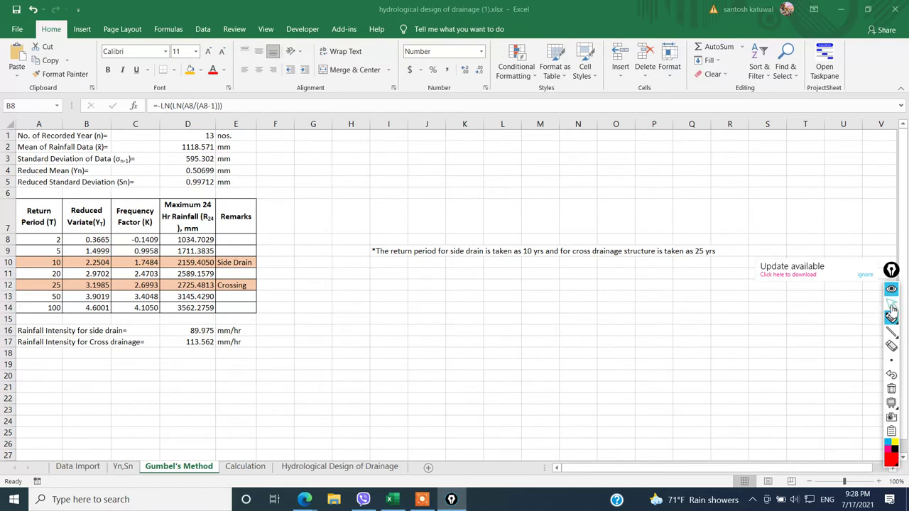
- Examine the frequency factor formula in C8 and the cells it references
click(892, 303)
click(138, 240)
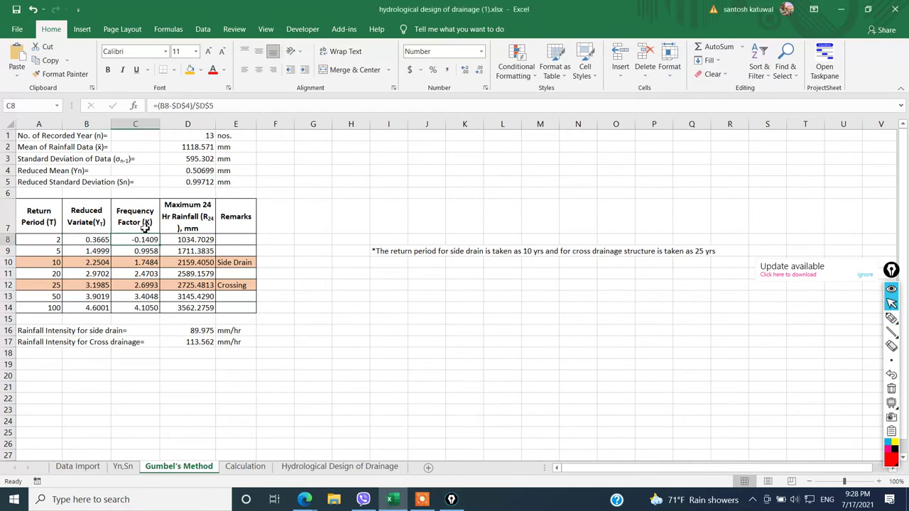
click(235, 107)
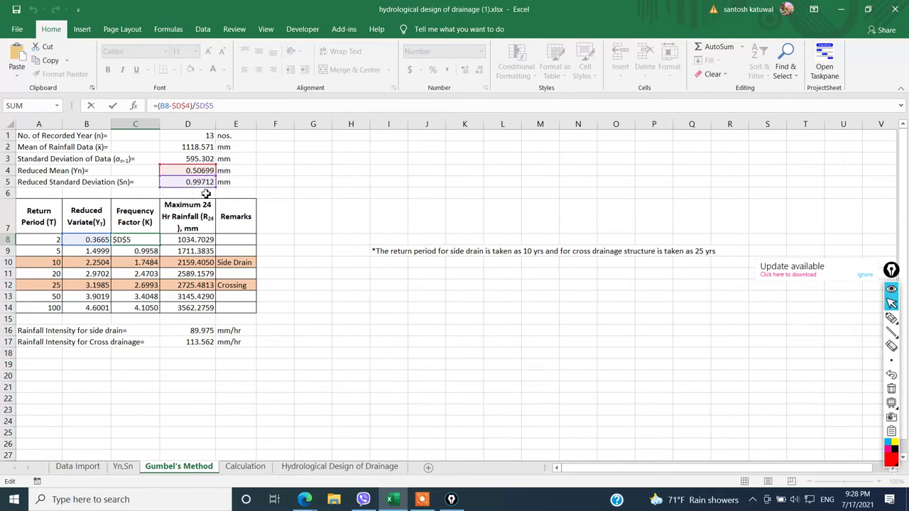
click(504, 335)
- Handwrite the frequency factor formula K = (Y_T − Y_n)/S_n in red pen below the table
click(891, 318)
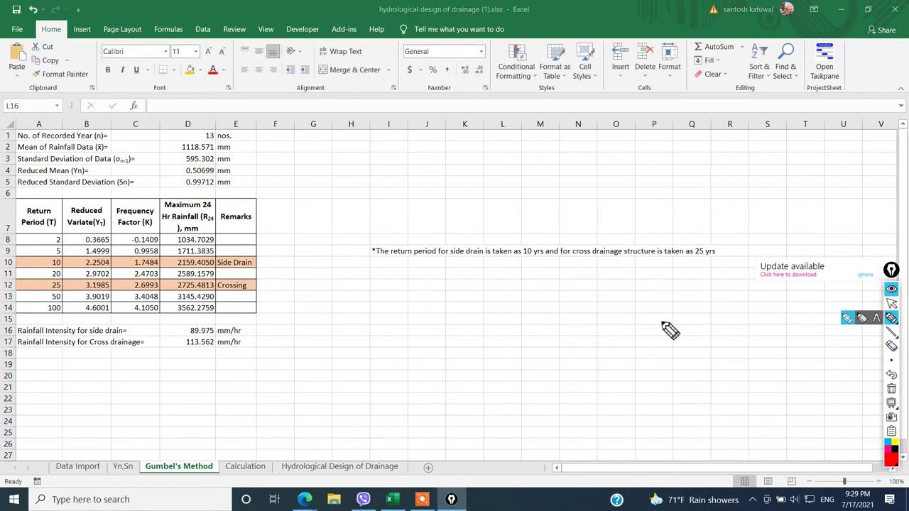
mouse_move(428, 322)
mouse_down()
mouse_move(468, 362)
mouse_move(506, 332)
mouse_move(529, 338)
mouse_move(529, 355)
mouse_move(549, 371)
mouse_up()
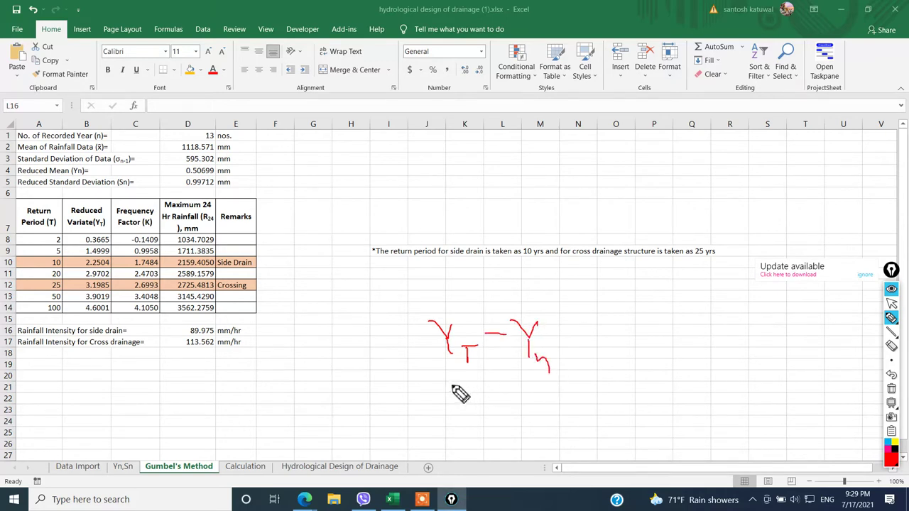
mouse_move(451, 385)
mouse_down()
mouse_move(551, 384)
mouse_move(494, 422)
mouse_move(529, 428)
mouse_up()
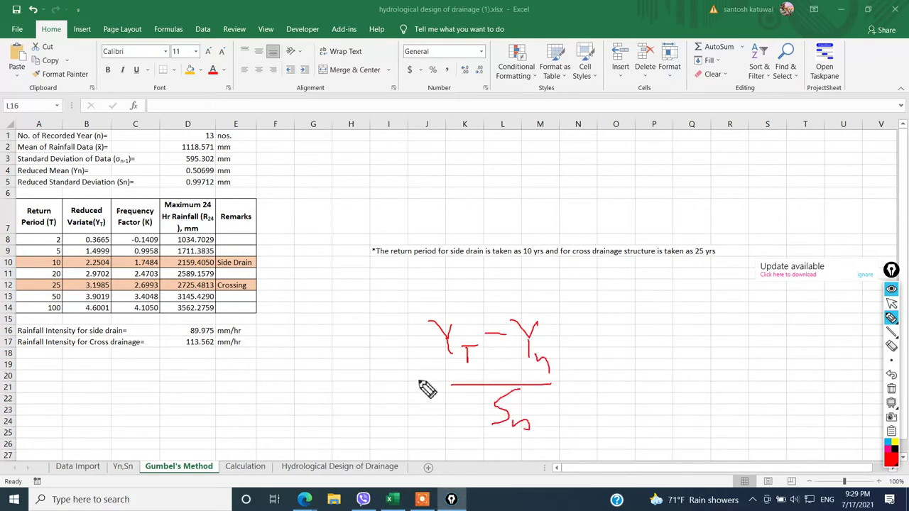
mouse_move(419, 382)
mouse_down()
mouse_move(441, 382)
mouse_move(441, 400)
mouse_up()
drag(372, 365, 370, 404)
drag(401, 371, 408, 408)
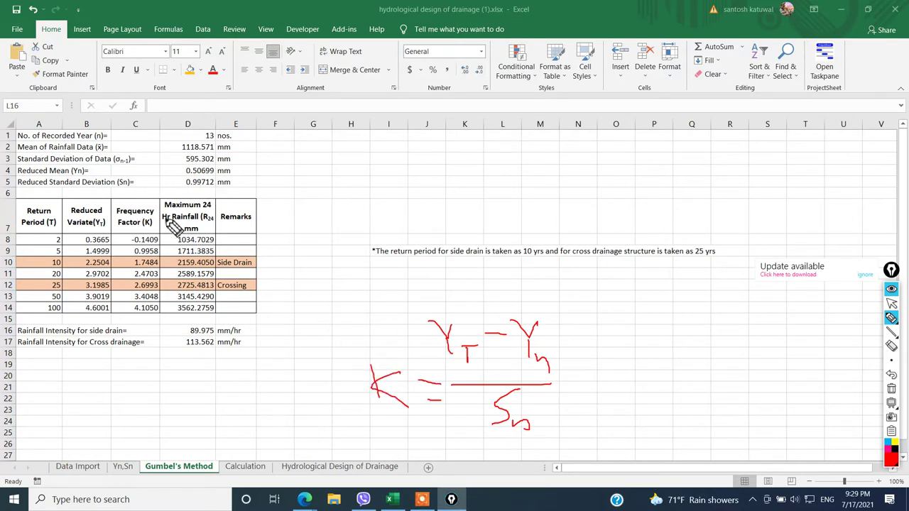
- Circle the 2-year reduced variate, reduced mean, reduced standard deviation and frequency factors, and erase all pen marks
mouse_move(103, 236)
mouse_down()
mouse_move(94, 240)
mouse_move(110, 241)
mouse_up()
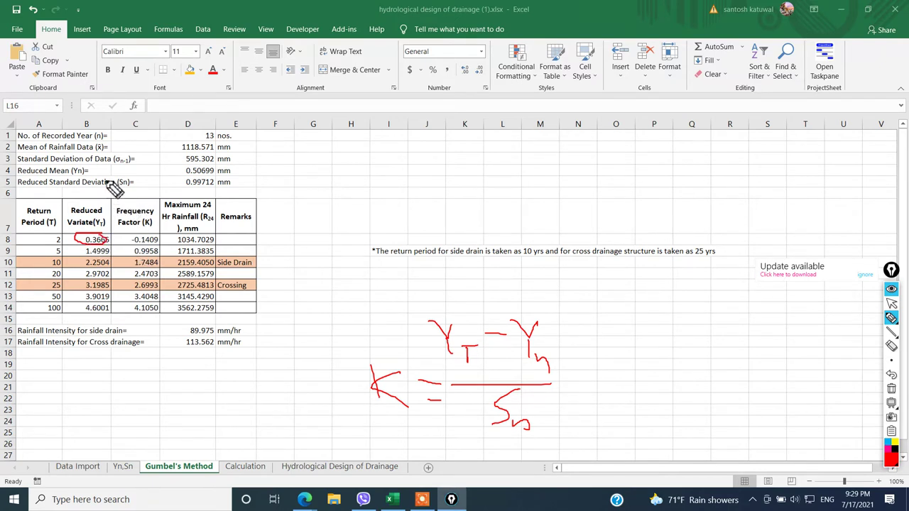
mouse_move(213, 167)
mouse_down()
mouse_move(181, 174)
mouse_move(213, 178)
mouse_up()
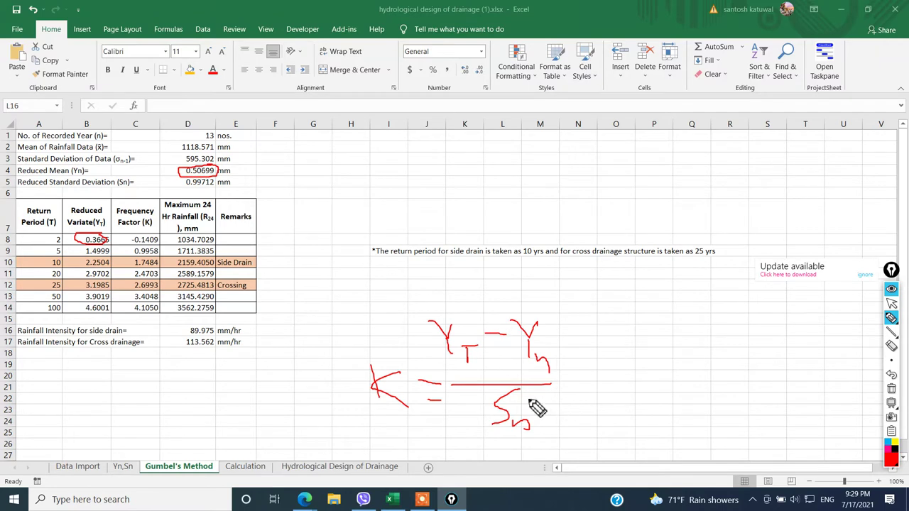
mouse_move(216, 183)
mouse_down()
mouse_move(181, 190)
mouse_move(225, 186)
mouse_up()
mouse_move(158, 239)
mouse_down()
mouse_move(142, 256)
mouse_move(158, 280)
mouse_move(146, 286)
mouse_move(149, 298)
mouse_move(172, 286)
mouse_up()
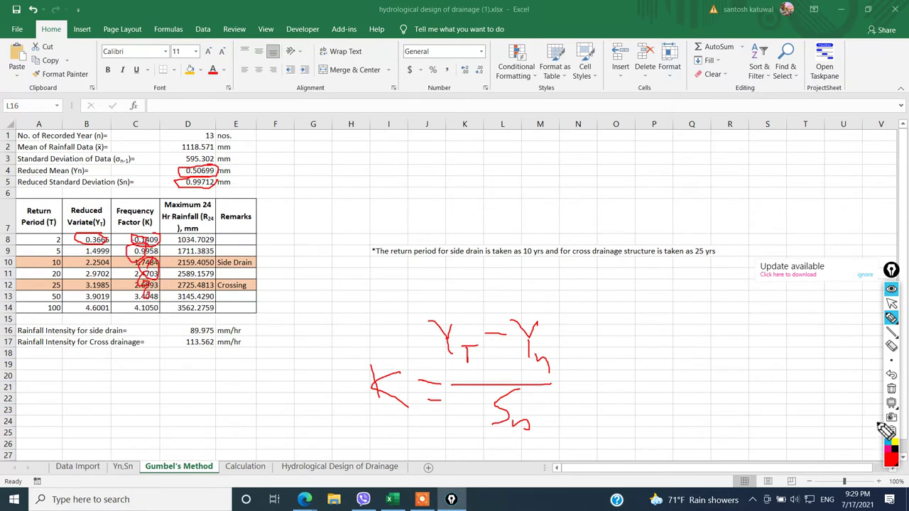
click(891, 389)
- Briefly outline the Maximum 24 Hr Rainfall header, and examine the formula in D8 with its referenced cells
mouse_move(217, 204)
mouse_down()
mouse_move(183, 202)
mouse_move(165, 220)
mouse_move(189, 231)
mouse_move(221, 202)
mouse_up()
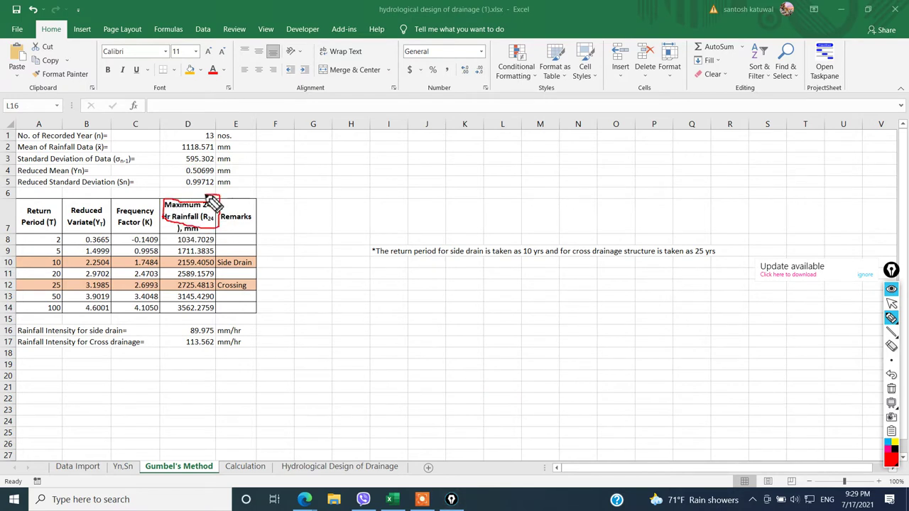
click(892, 389)
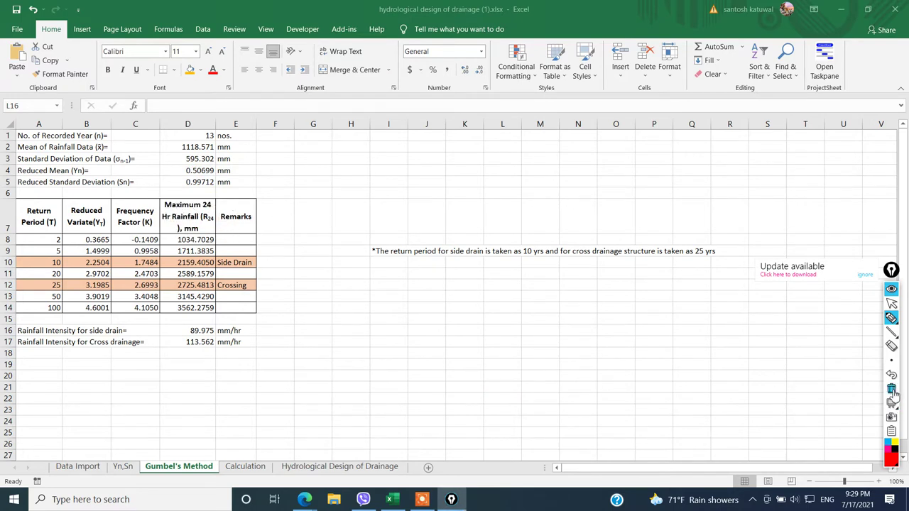
click(891, 304)
click(201, 241)
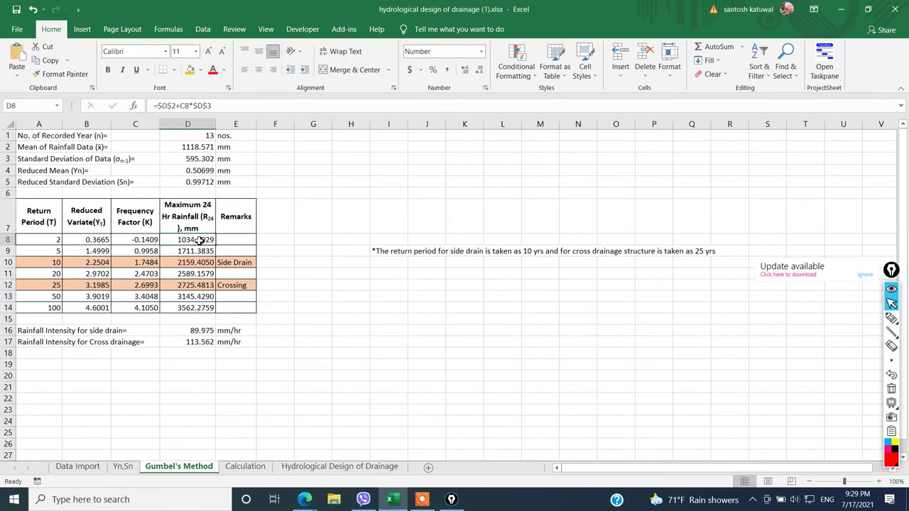
click(235, 106)
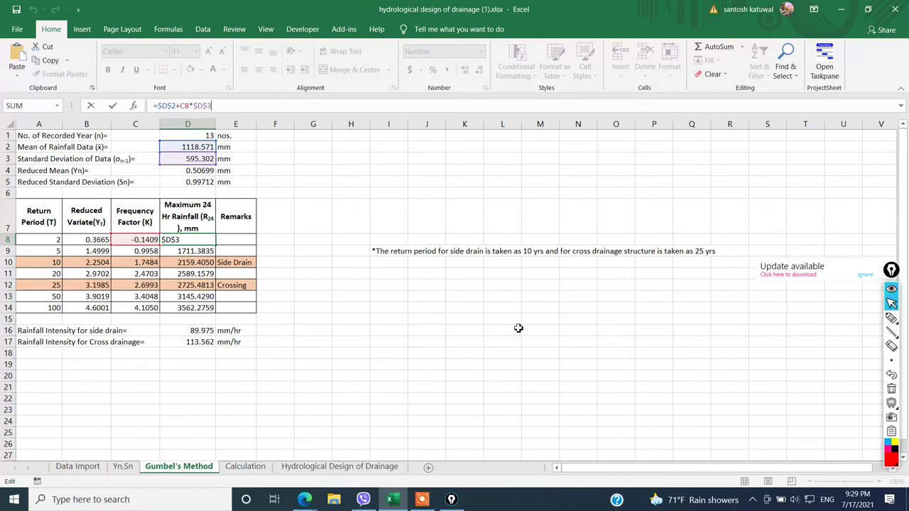
- Handwrite the maximum 24-hour rainfall formula R24 = x̄ + Kσ in red pen below the table
click(891, 317)
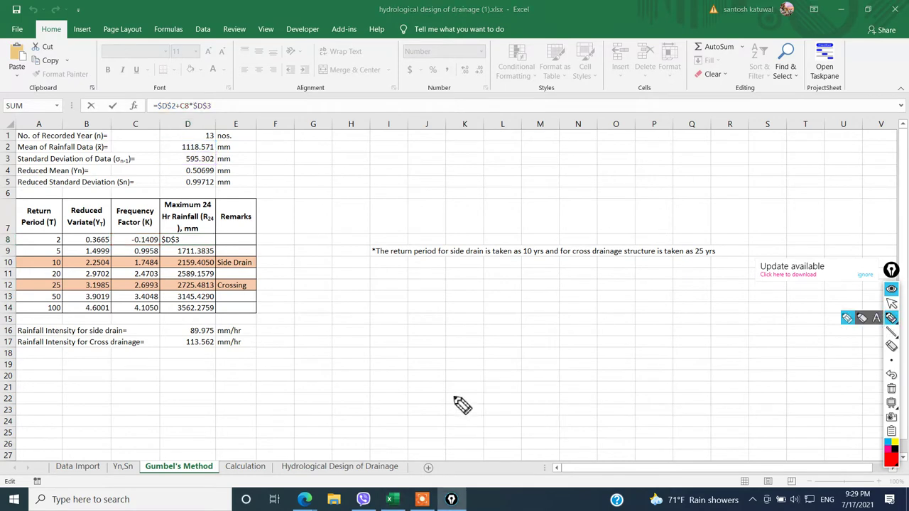
mouse_move(440, 372)
mouse_down()
mouse_move(508, 398)
mouse_move(517, 413)
mouse_up()
drag(505, 375, 463, 415)
mouse_move(441, 359)
mouse_down()
mouse_move(524, 362)
mouse_move(550, 386)
mouse_up()
drag(546, 371, 537, 411)
mouse_move(285, 418)
mouse_down()
mouse_move(287, 365)
mouse_move(286, 406)
mouse_move(339, 429)
mouse_move(334, 449)
mouse_up()
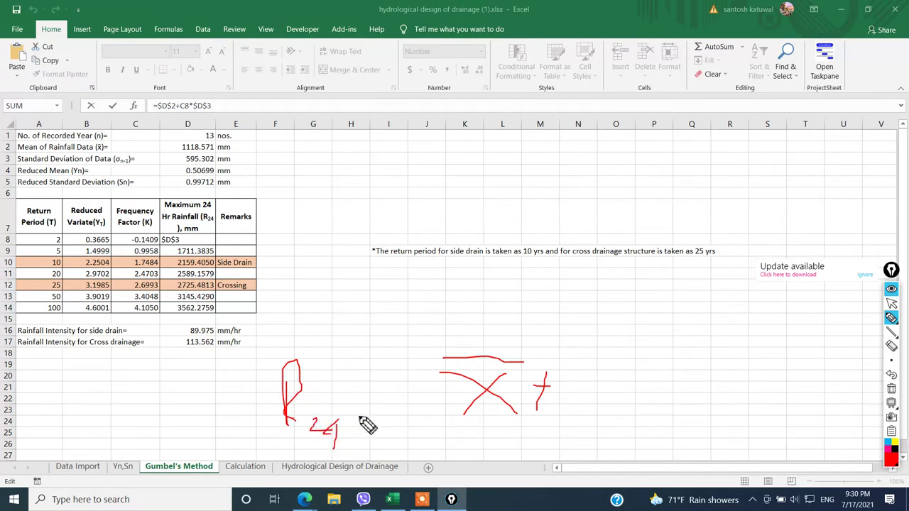
drag(366, 403, 399, 403)
drag(359, 424, 389, 424)
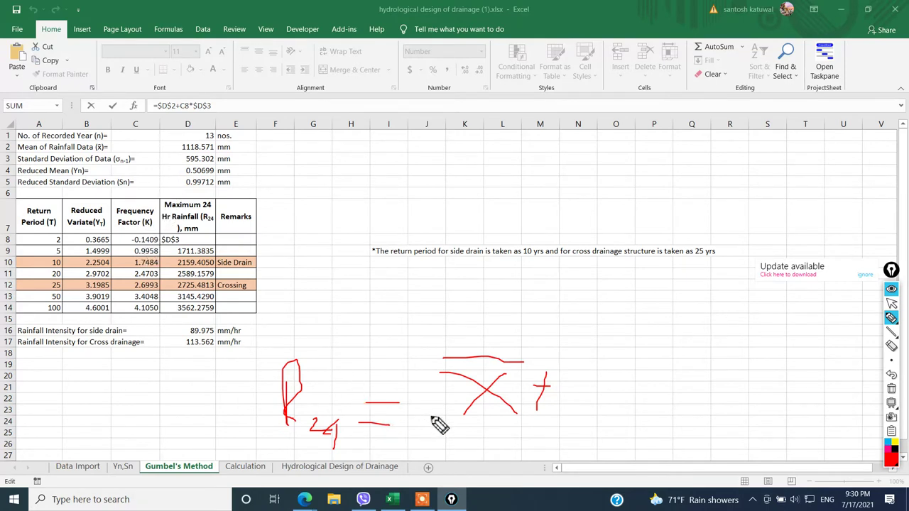
drag(569, 366, 568, 416)
mouse_move(584, 382)
mouse_down()
mouse_move(591, 404)
mouse_move(639, 372)
mouse_up()
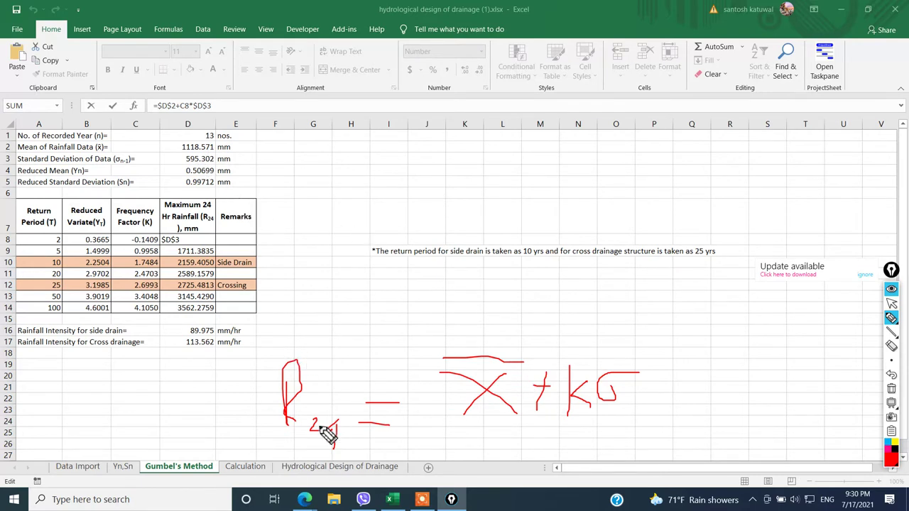
- Circle R24, the maximum rainfall column and the x̄ + Kσ expression, and erase all pen marks to return to the pointer
mouse_move(301, 361)
mouse_down()
mouse_move(319, 463)
mouse_move(345, 391)
mouse_move(312, 354)
mouse_up()
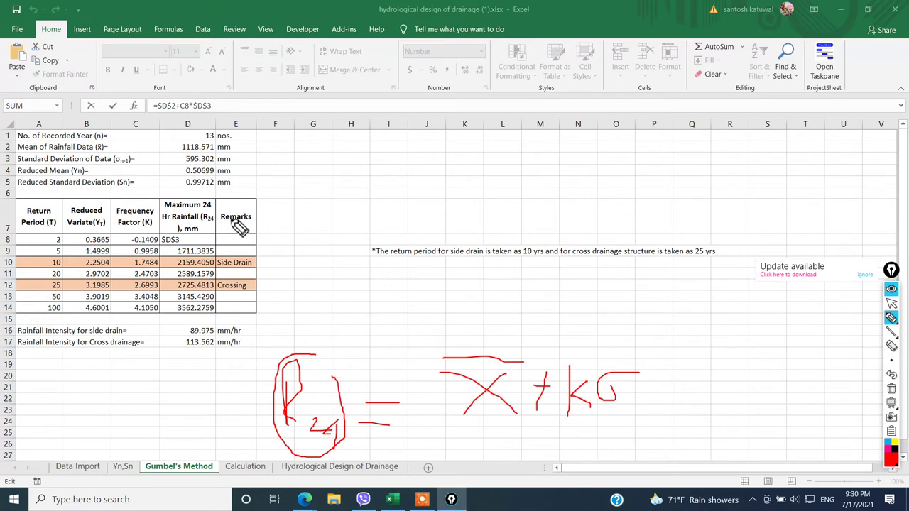
mouse_move(196, 188)
mouse_down()
mouse_move(179, 206)
mouse_move(186, 307)
mouse_move(211, 265)
mouse_move(201, 189)
mouse_up()
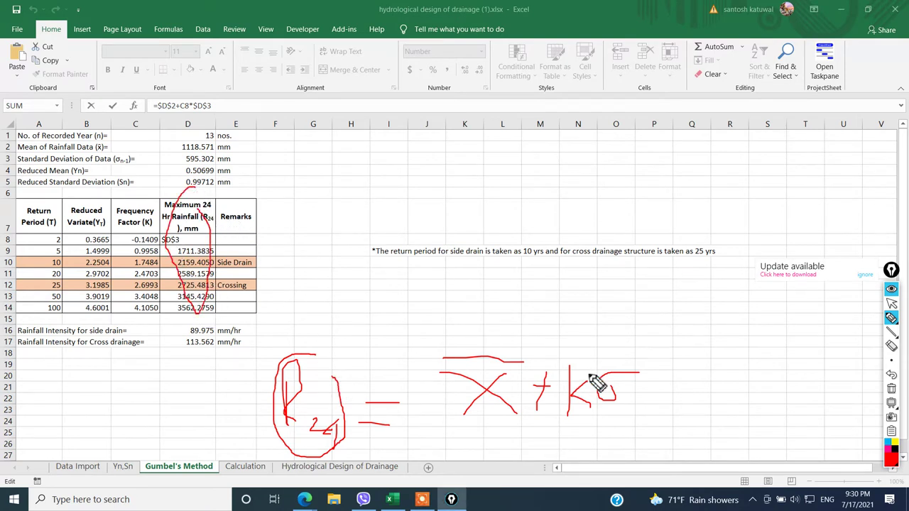
mouse_move(596, 341)
mouse_down()
mouse_move(444, 427)
mouse_move(605, 433)
mouse_move(630, 378)
mouse_move(597, 346)
mouse_up()
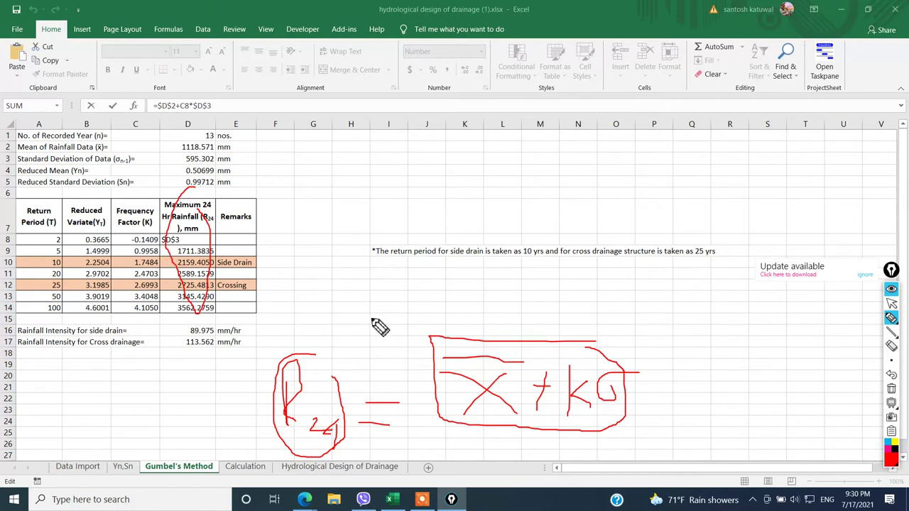
click(891, 388)
click(892, 303)
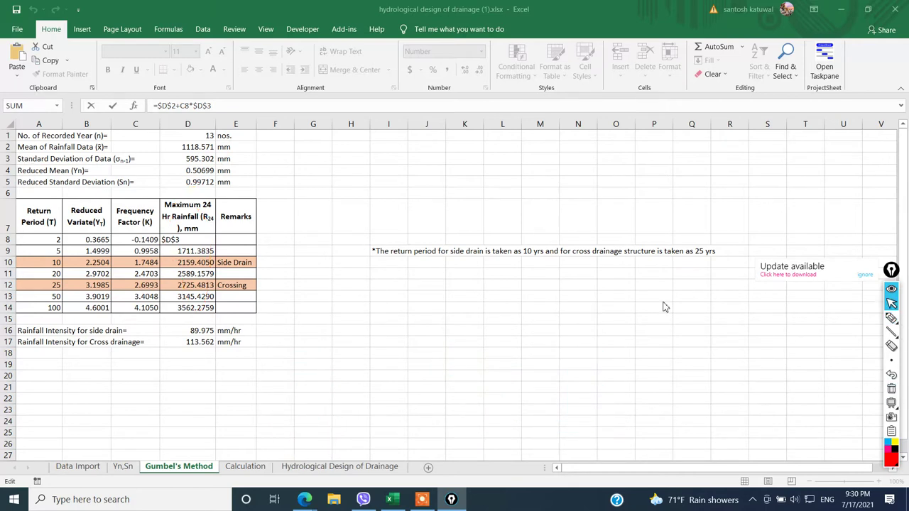
- Change the symbol in the A3 Standard Deviation of Data label to (σ), removing the n-1 subscript
double_click(100, 158)
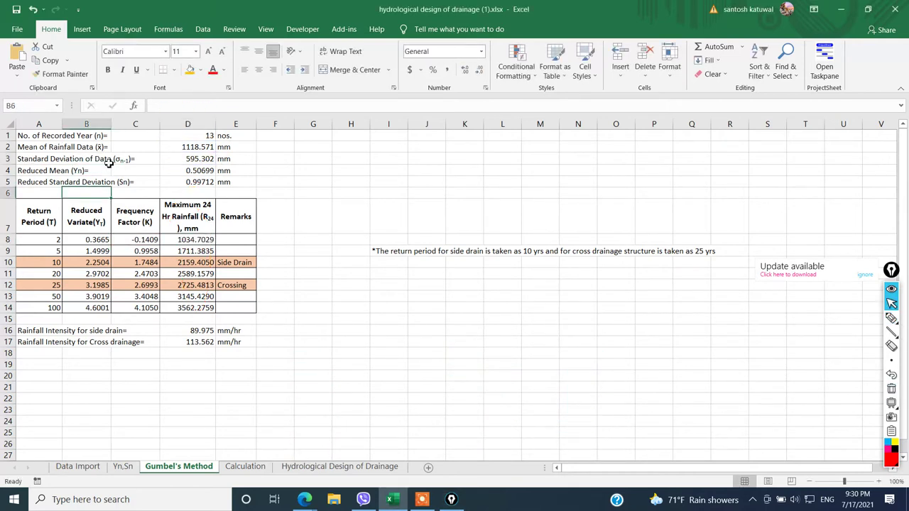
key(Left)
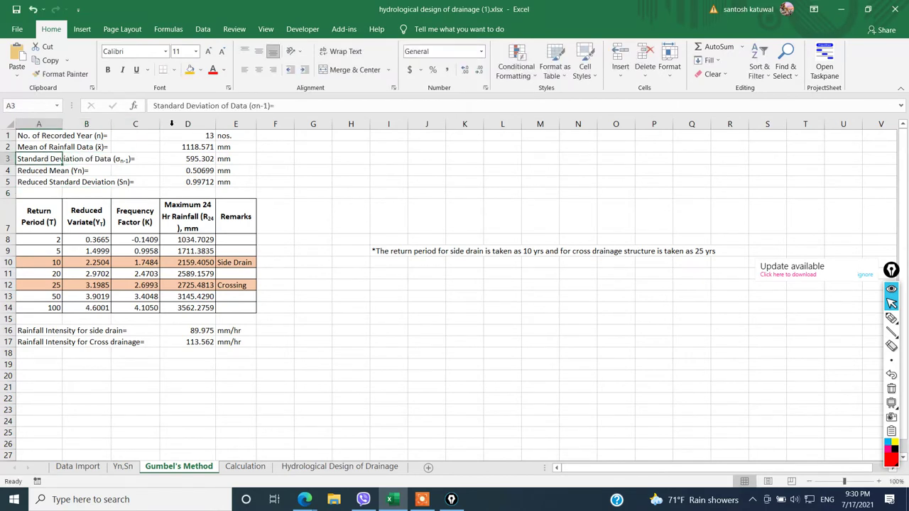
click(269, 106)
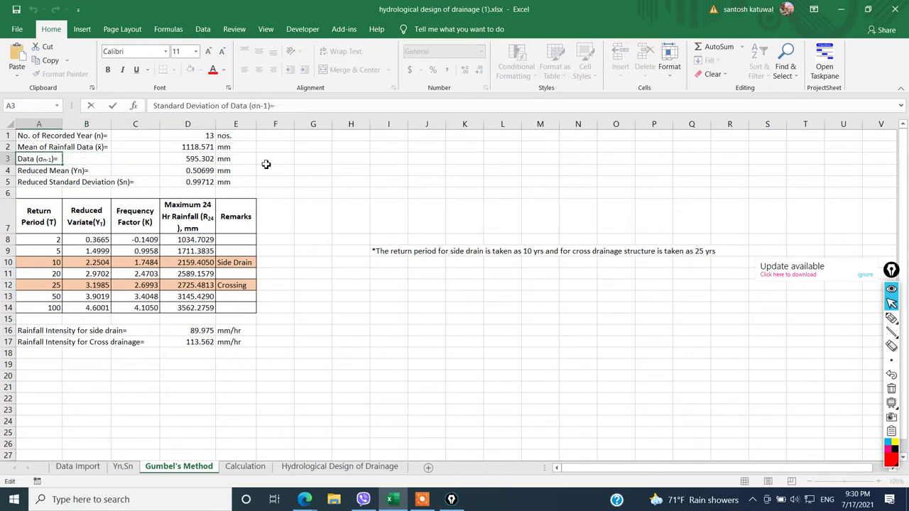
key(Return)
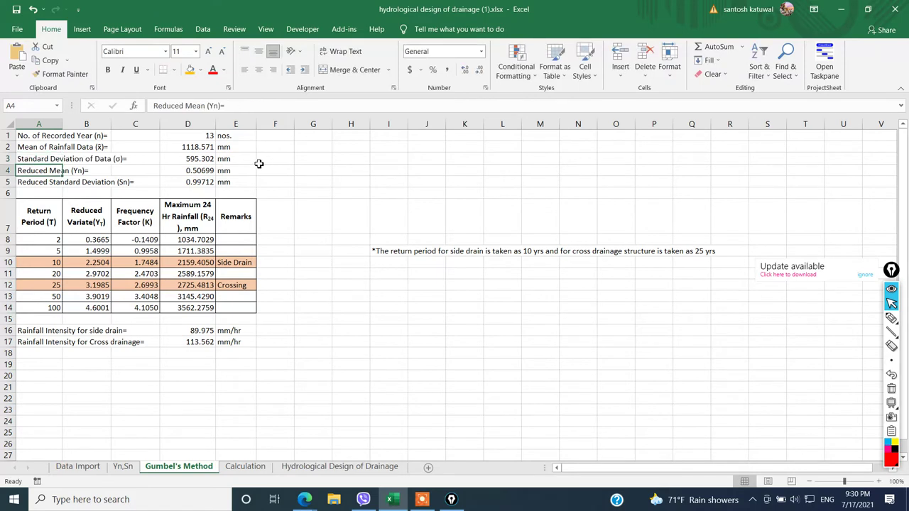
- Highlight the maximum 24-hour rainfall results in D8:D14, and the 2009–2021 peak rainfall values in B4:B16 of the Data Import sheet
click(199, 169)
click(80, 171)
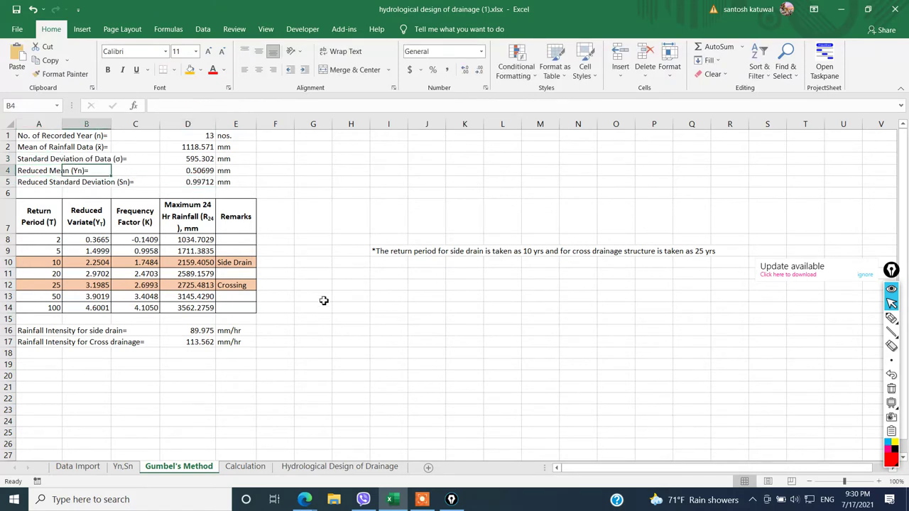
drag(205, 239, 201, 302)
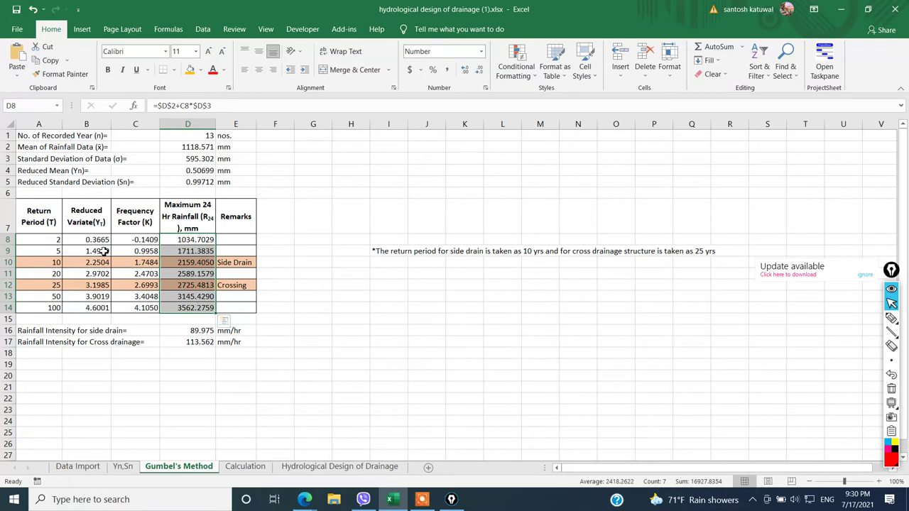
click(86, 467)
drag(165, 172, 158, 307)
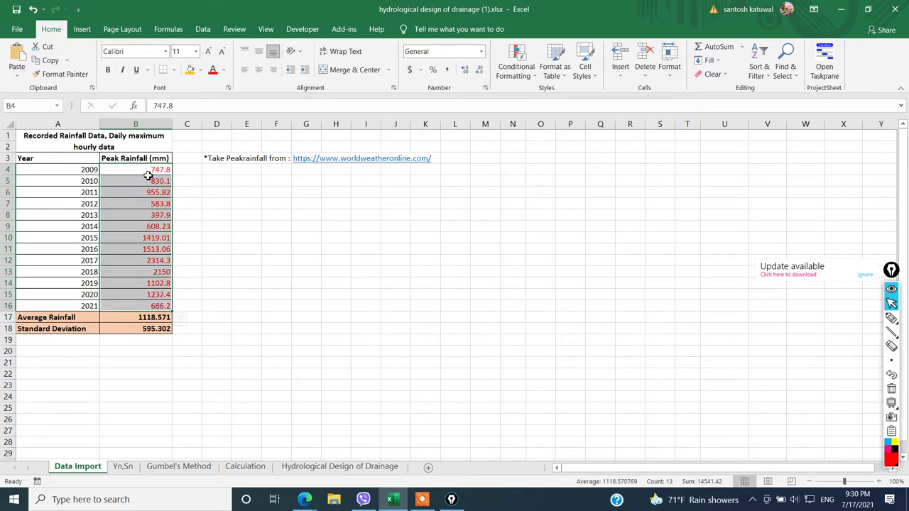
- Examine the reduced mean and reduced standard deviation table by years of record on the Yn,Sn sheet
click(122, 467)
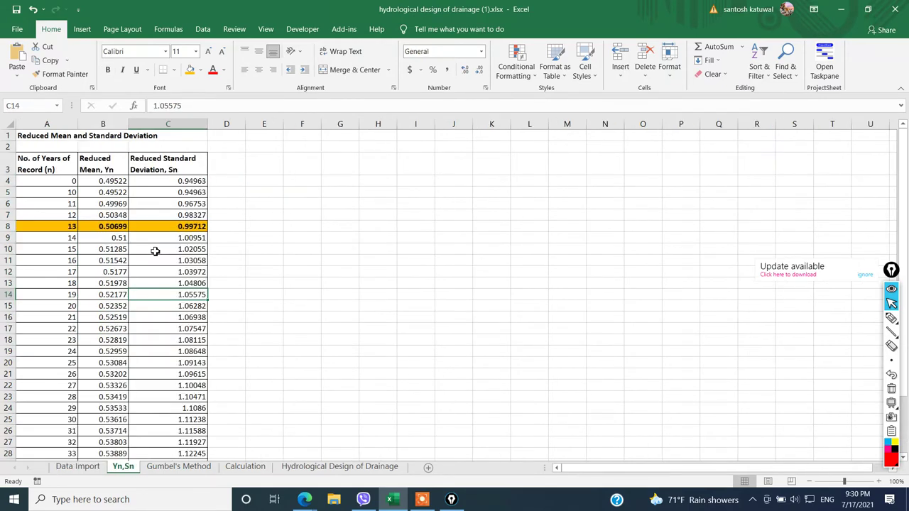
click(135, 247)
drag(140, 272, 189, 430)
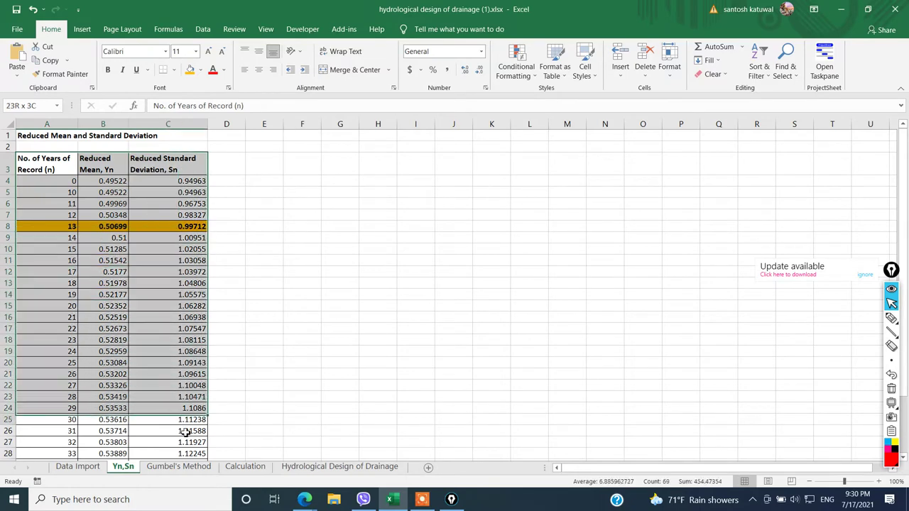
scroll(174, 381, down, 2)
scroll(161, 346, up, 2)
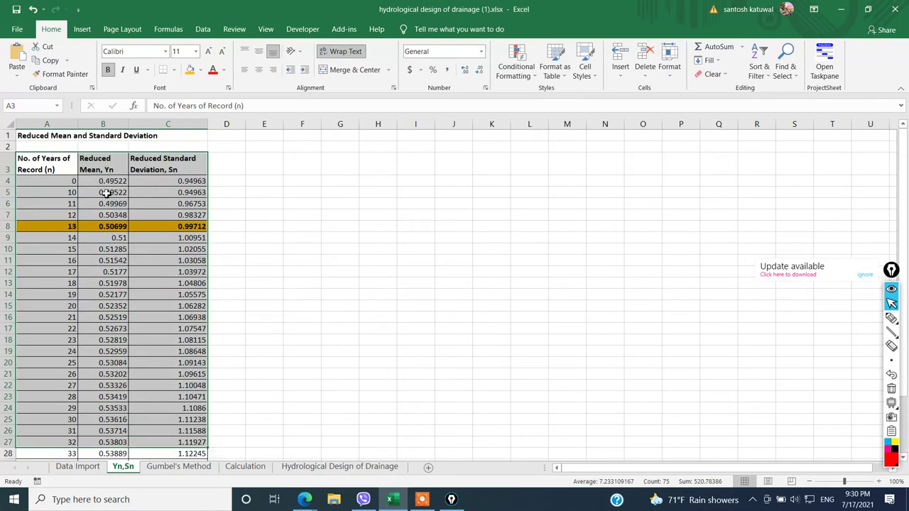
click(183, 169)
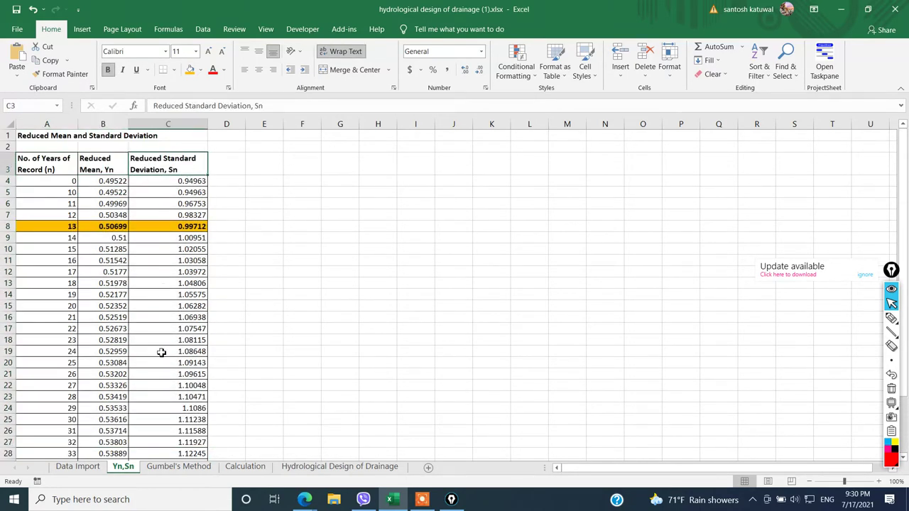
- Compare the recorded-year count and rainfall mean on the Gumbel's Method sheet with the peak rainfall data on the Data Import sheet
click(170, 467)
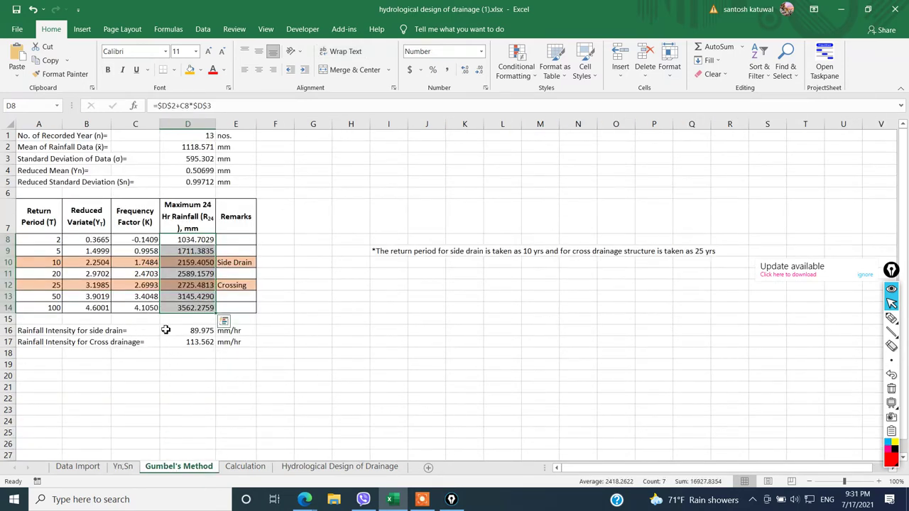
click(41, 139)
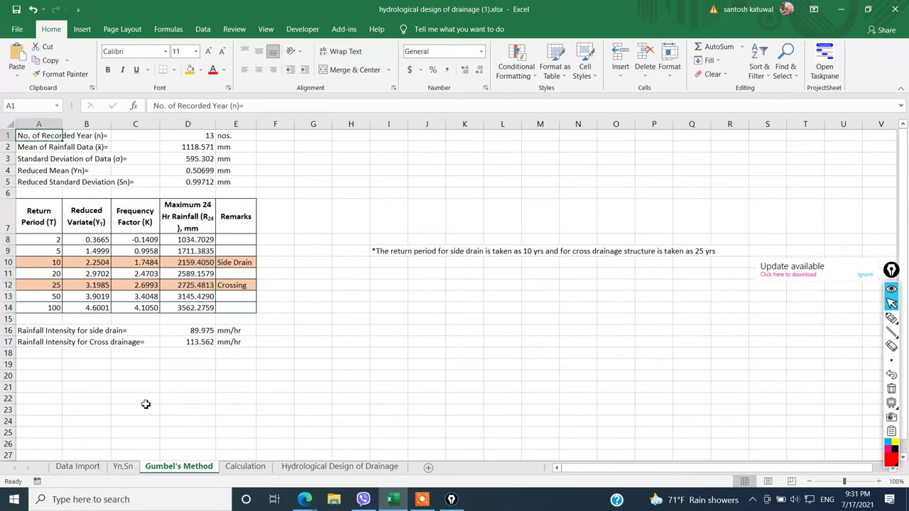
click(79, 468)
drag(153, 170, 139, 309)
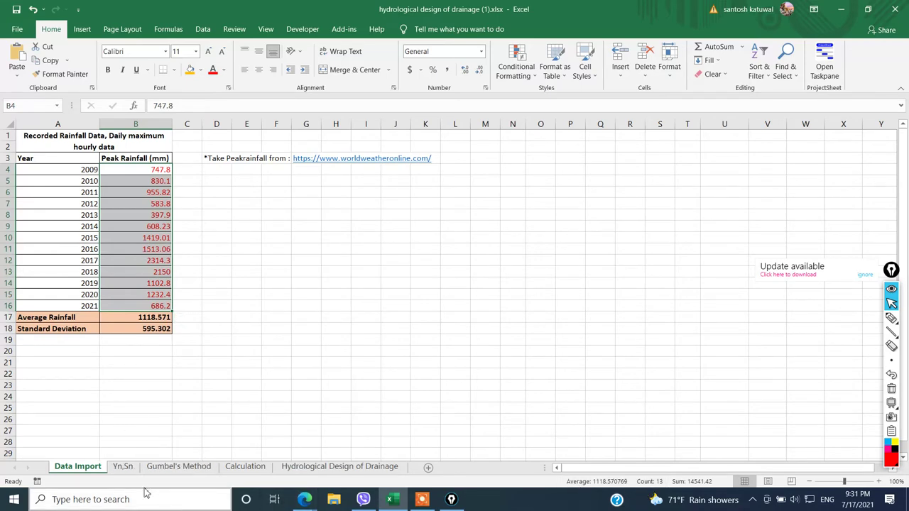
click(189, 474)
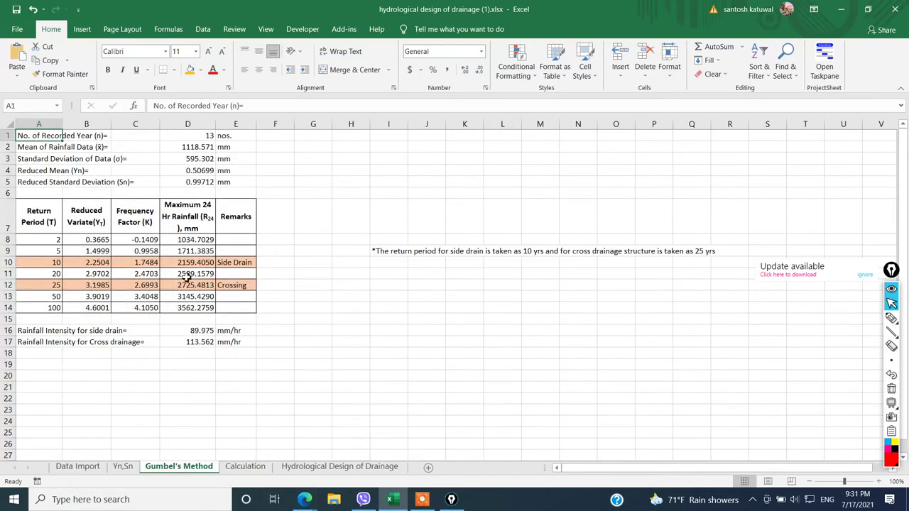
click(67, 150)
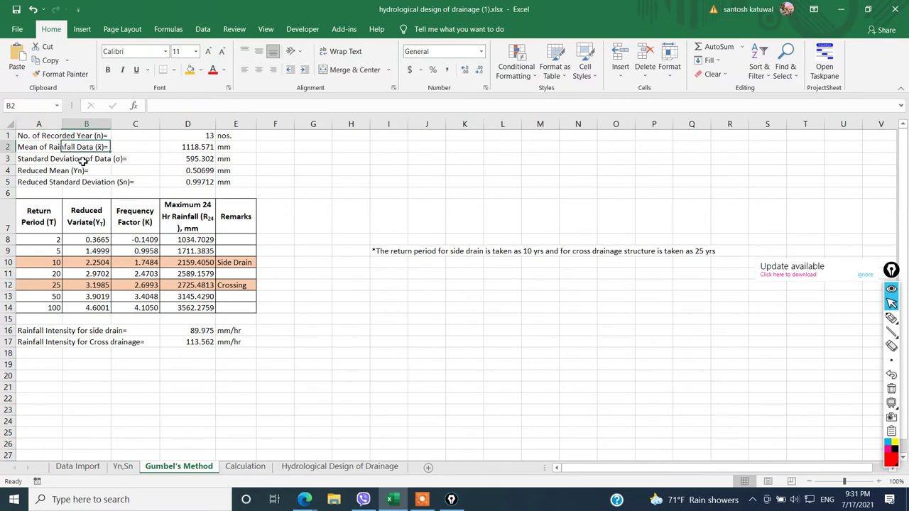
click(77, 467)
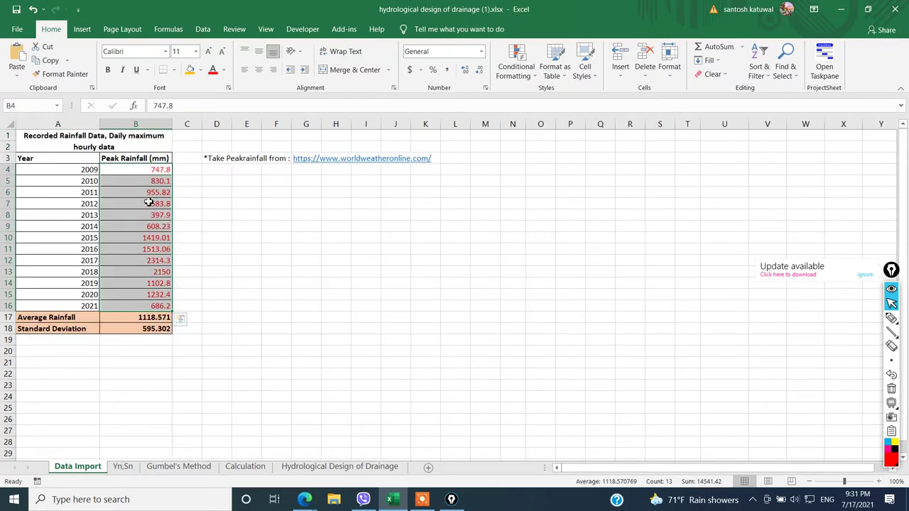
click(152, 469)
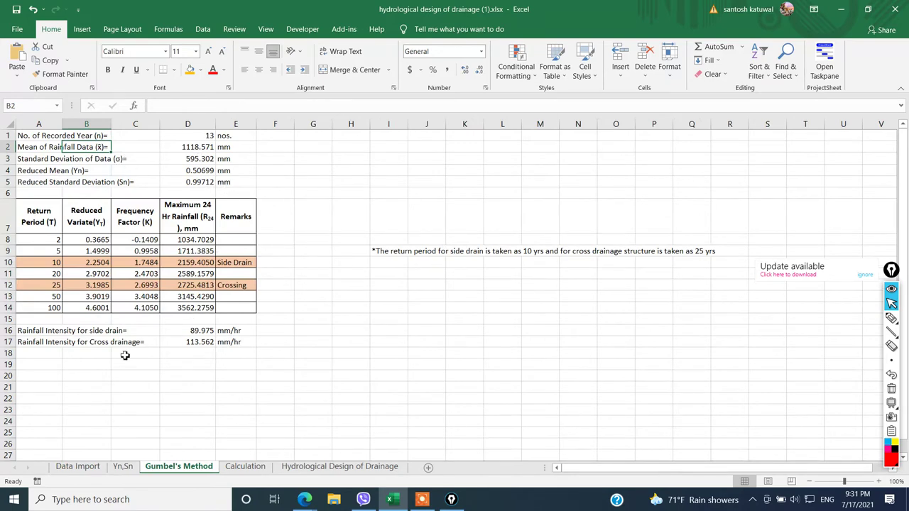
- Examine the standard deviation formula in B18 of Data Import and its linked cell D3 on the Gumbel's Method sheet
click(94, 468)
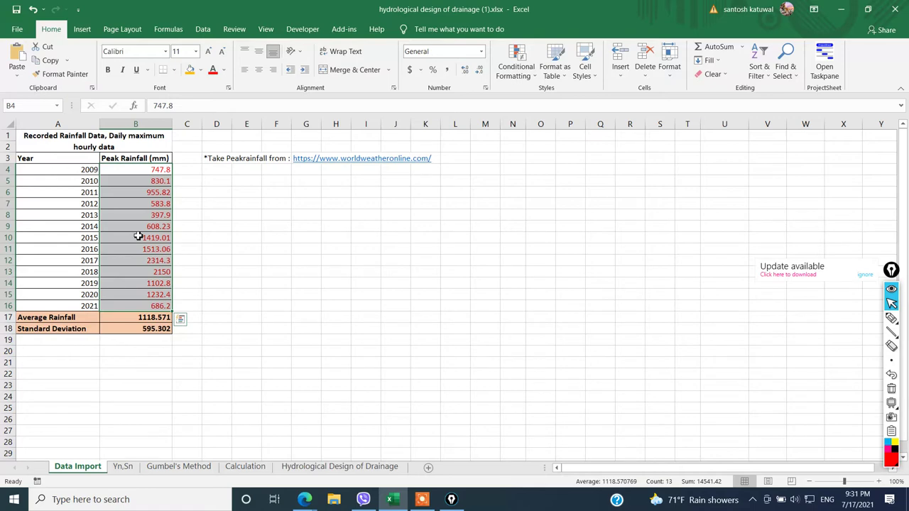
click(148, 331)
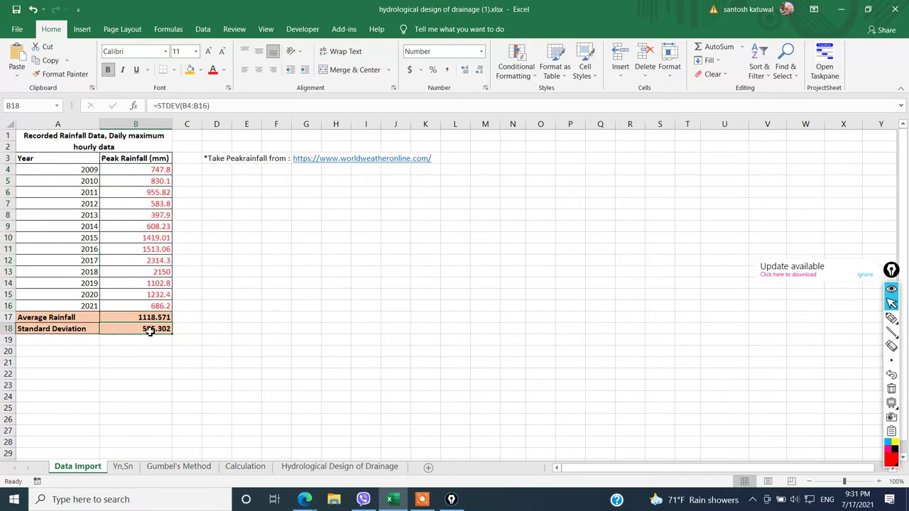
click(178, 467)
click(183, 159)
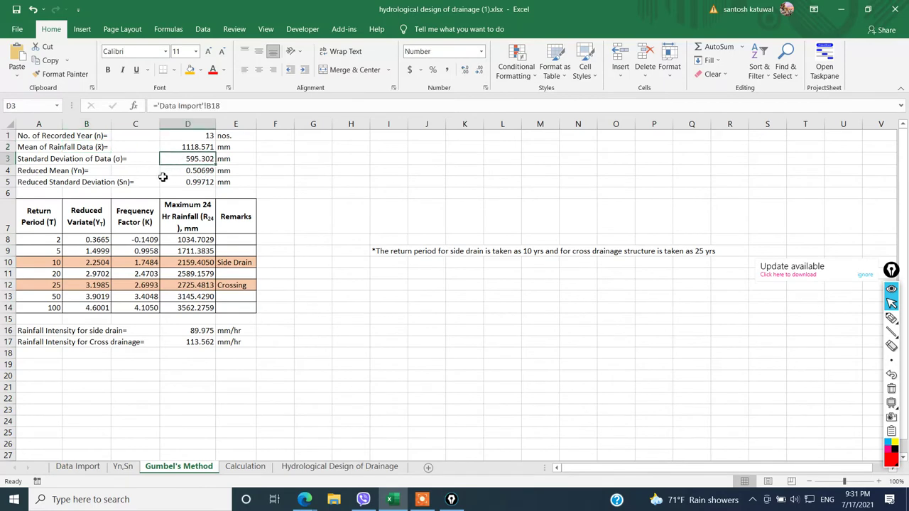
- Check the Reduced Mean entry on the Gumbel's Method sheet against the lookup table on the Yn,Sn sheet
click(56, 175)
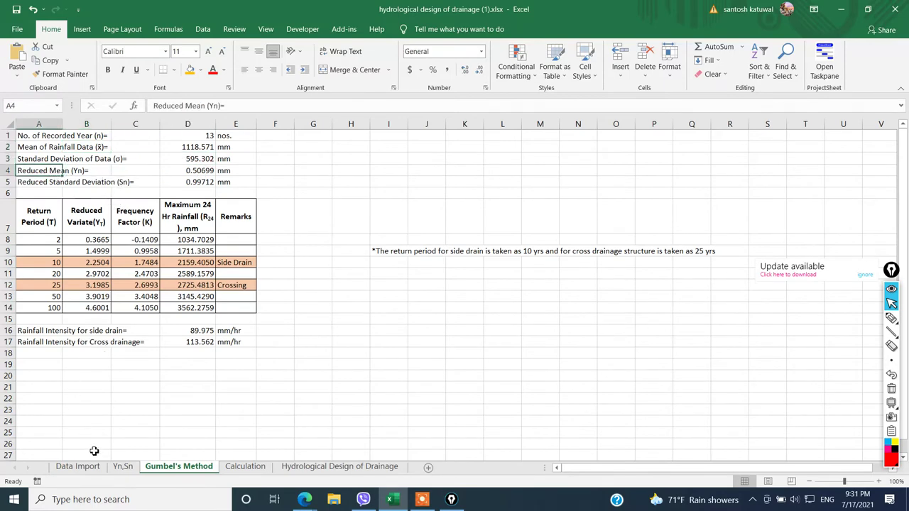
click(123, 466)
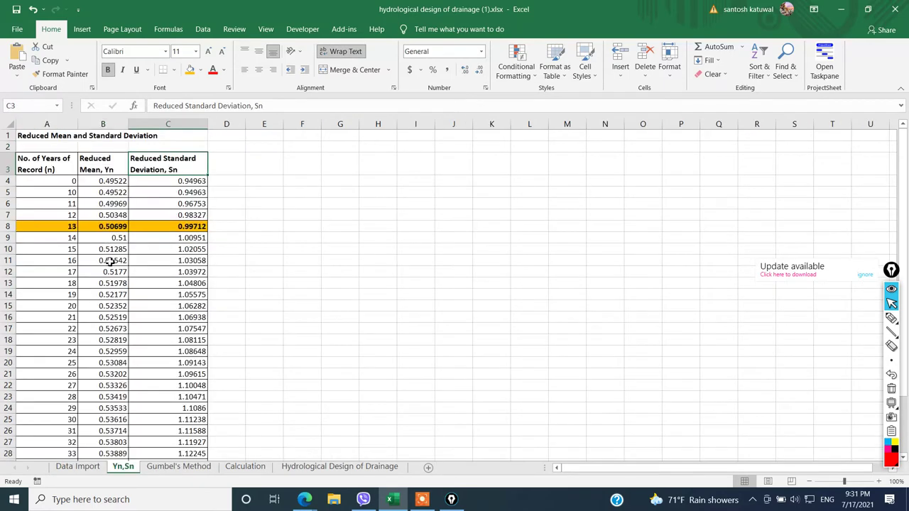
click(174, 467)
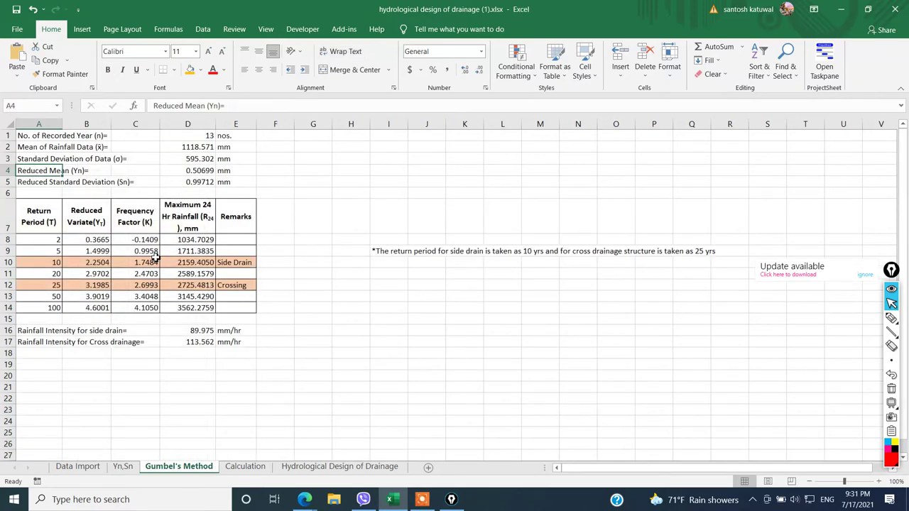
- Examine the 2-year formulas for reduced variate in B8, frequency factor in C8 and maximum 24-hour rainfall in D8
click(97, 240)
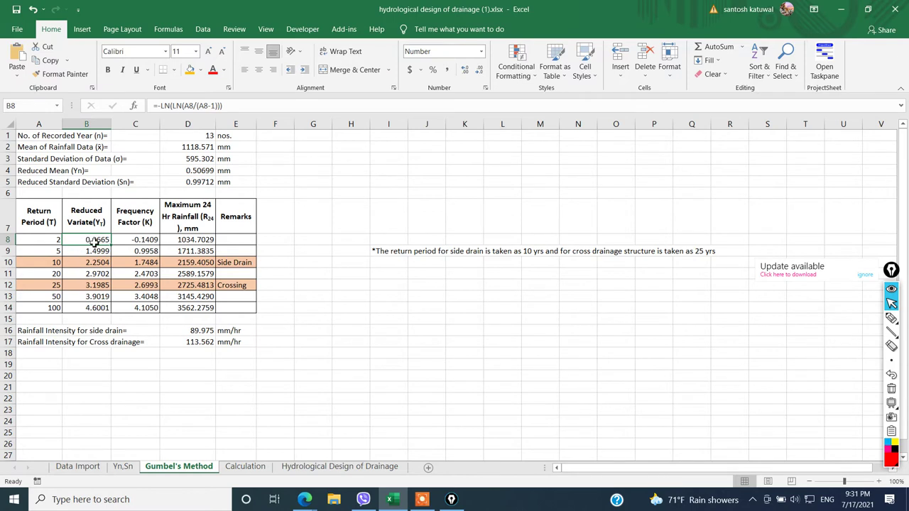
click(132, 241)
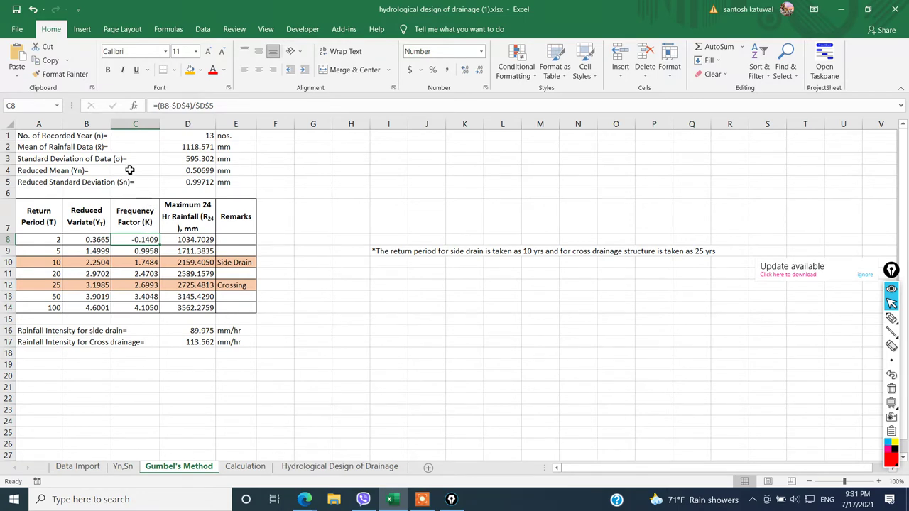
click(192, 107)
text())
click(201, 239)
click(232, 106)
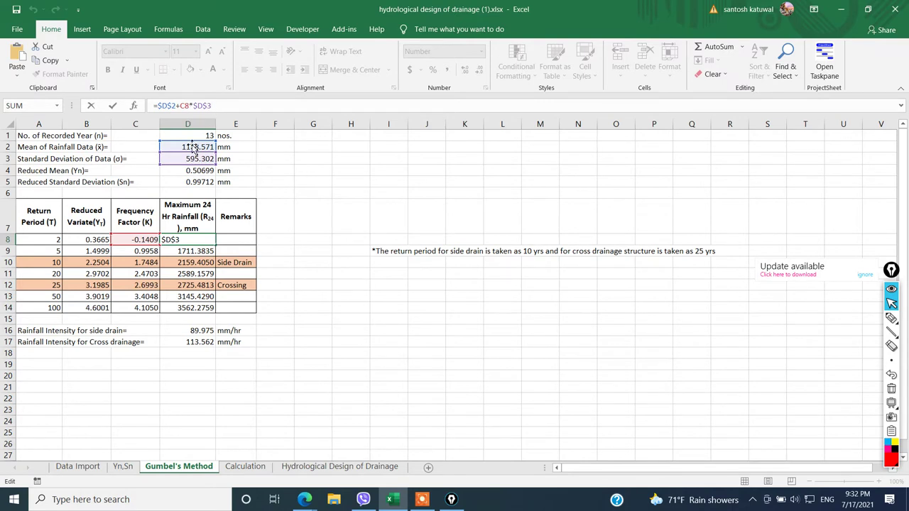
click(313, 221)
- Highlight the Maximum 24 Hr Rainfall column from its header in D7 through the 100-year result in D14
click(196, 228)
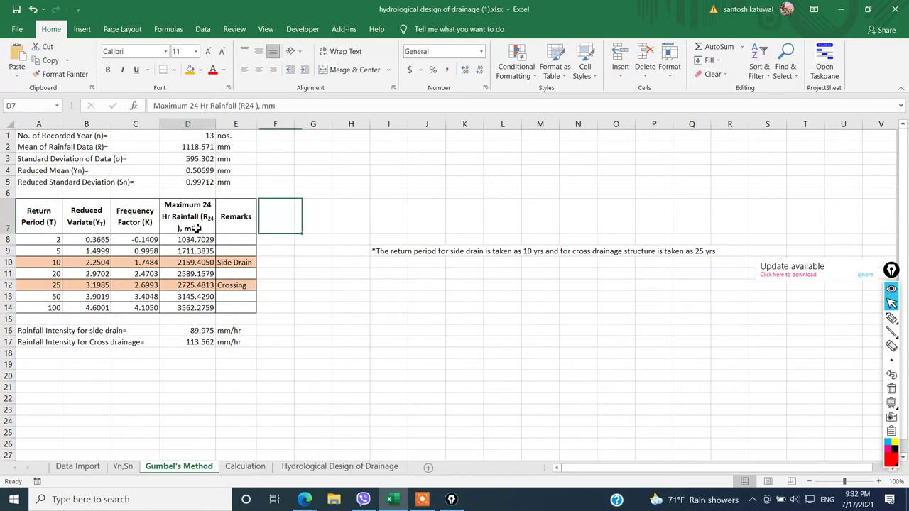
drag(195, 228, 202, 308)
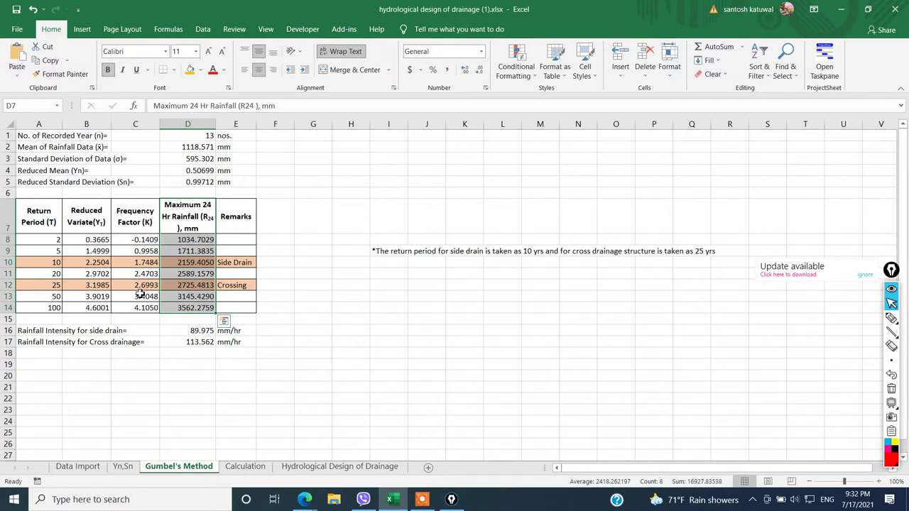
click(146, 353)
- Examine the Side Drain and Crossing remarks, the 10-year return period and its maximum rainfall formula in D10
click(236, 267)
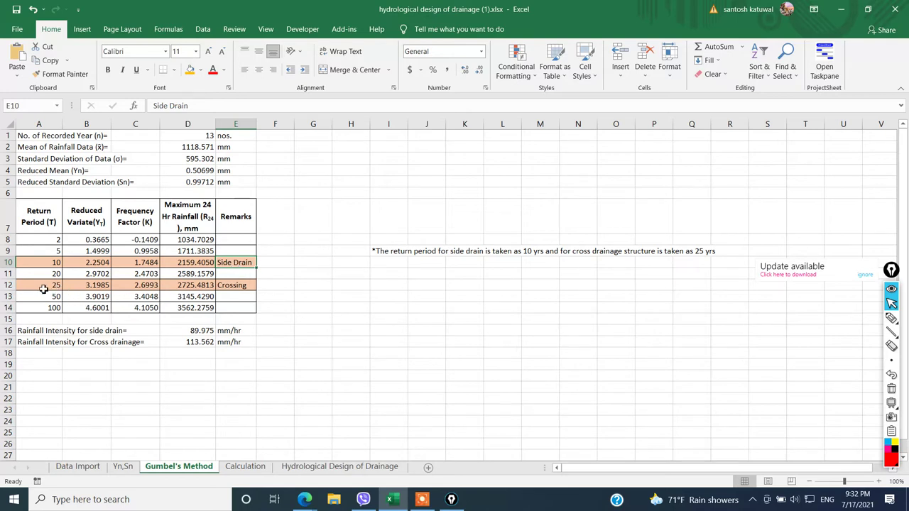
click(240, 286)
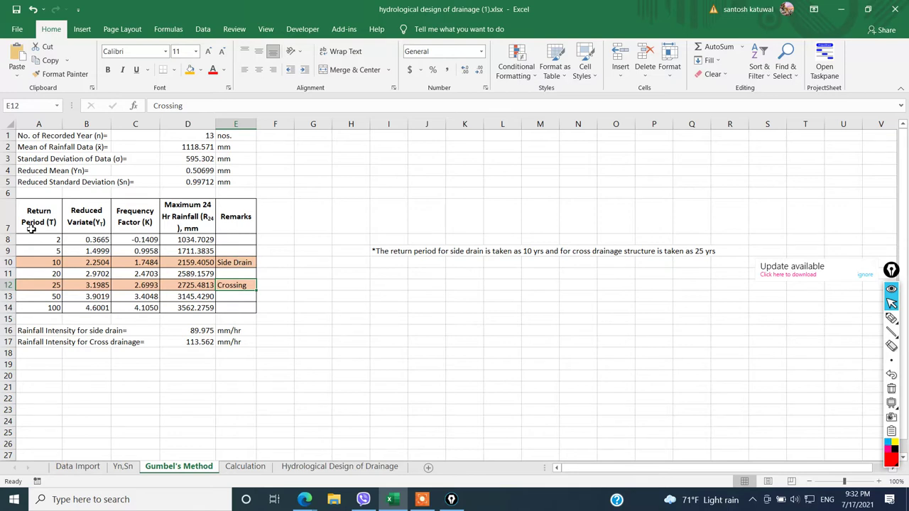
click(45, 264)
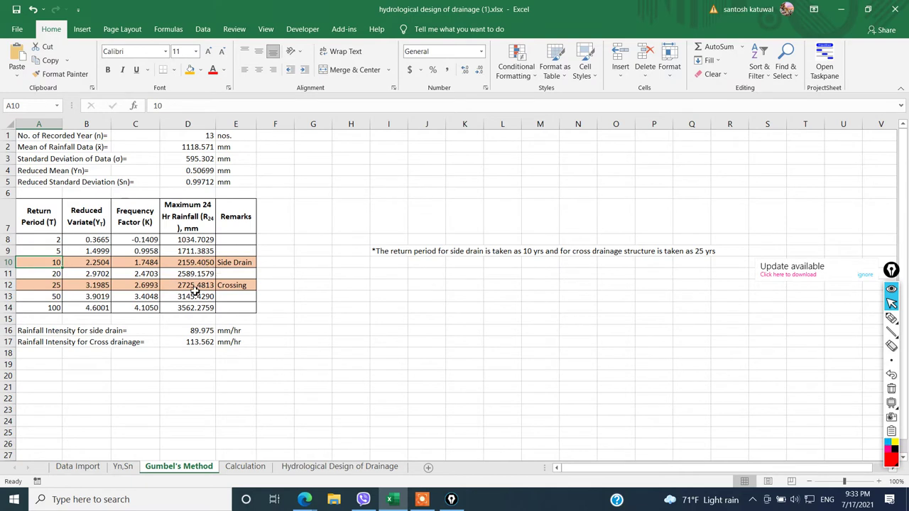
click(182, 263)
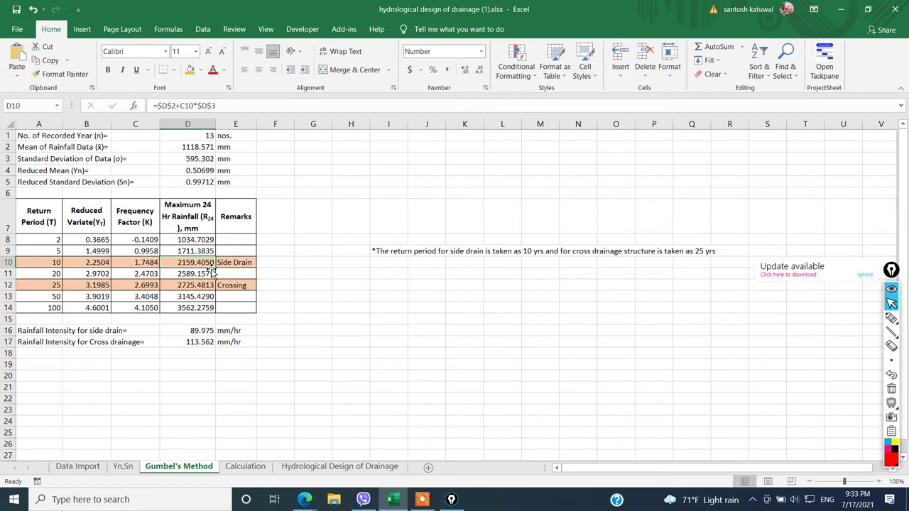
- Examine the side drain rainfall intensity formula in D16 alongside the 10-year maximum rainfall in D10
click(202, 331)
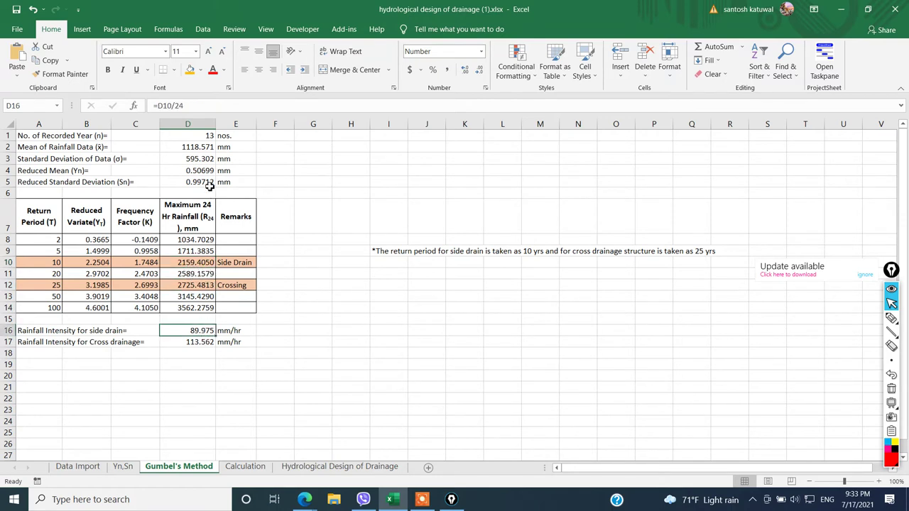
click(197, 262)
click(199, 332)
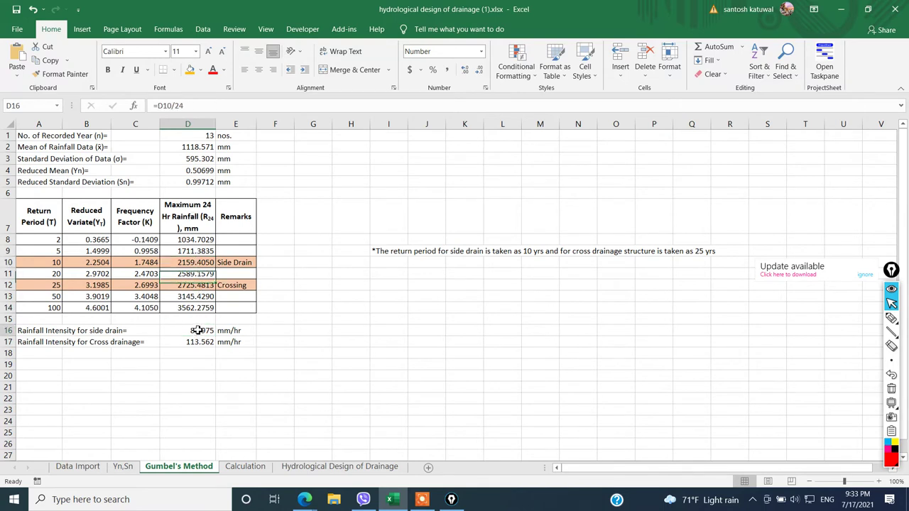
- Compare the side drain intensity formula in D16 with the 10-year rainfall, and the cross drainage formula in D17 with the 25-year rainfall
click(198, 264)
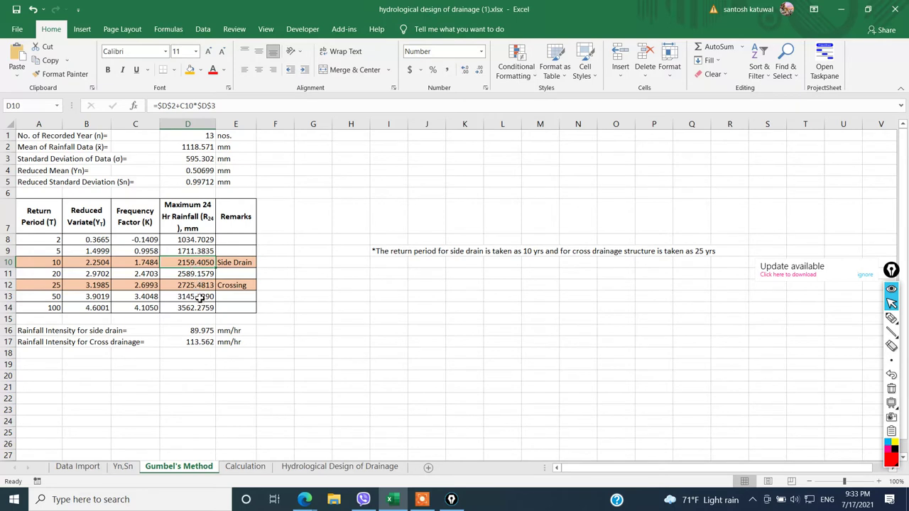
click(202, 330)
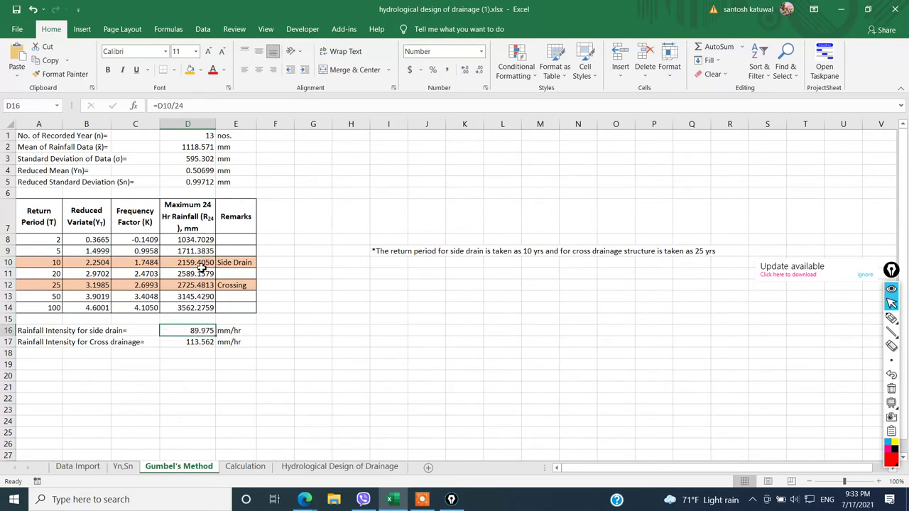
click(50, 285)
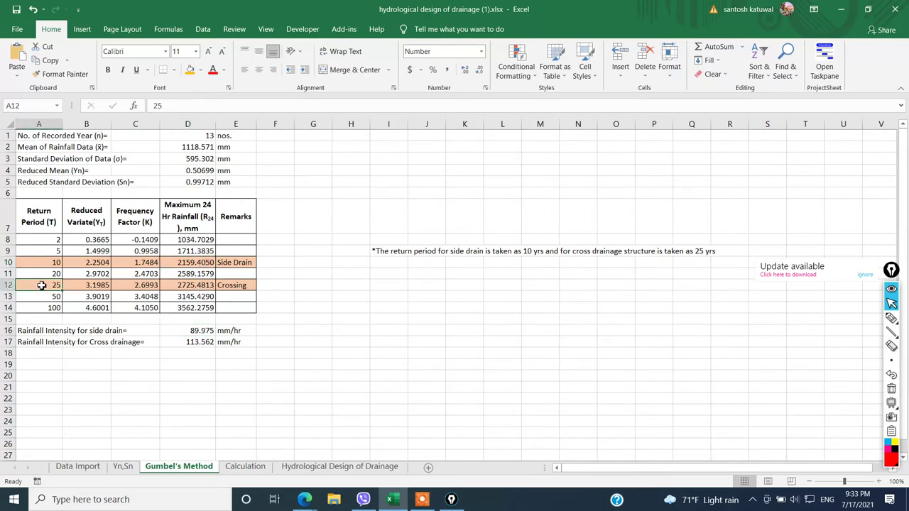
click(238, 286)
click(181, 287)
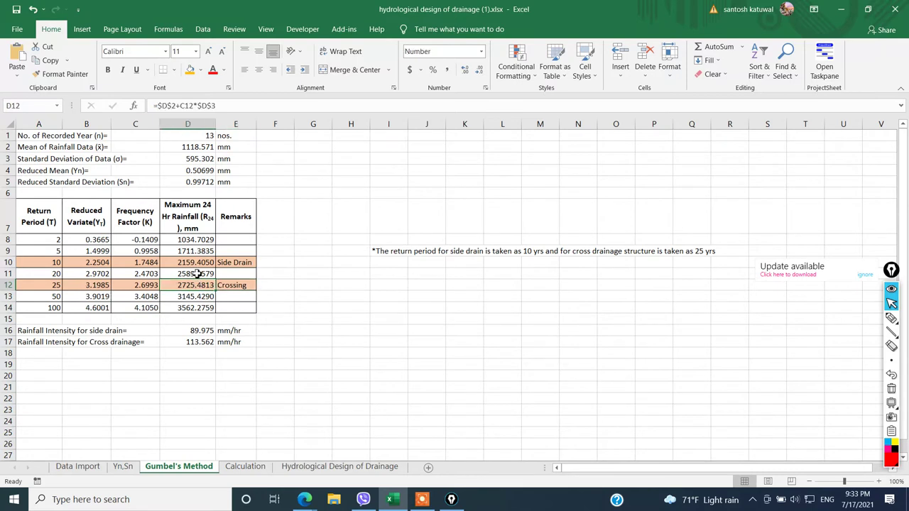
click(206, 344)
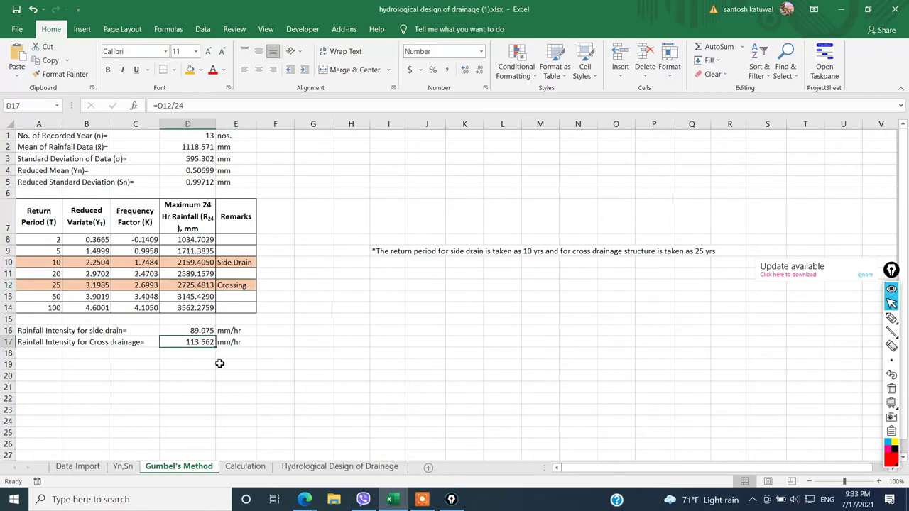
- Review the side drain and cross drainage rainfall intensities in D16:D17, ignoring the update notification
click(193, 331)
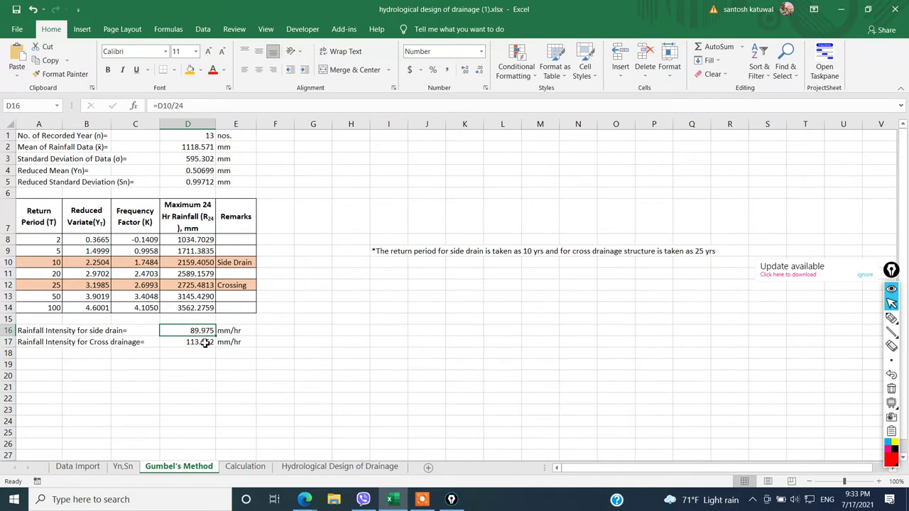
click(38, 342)
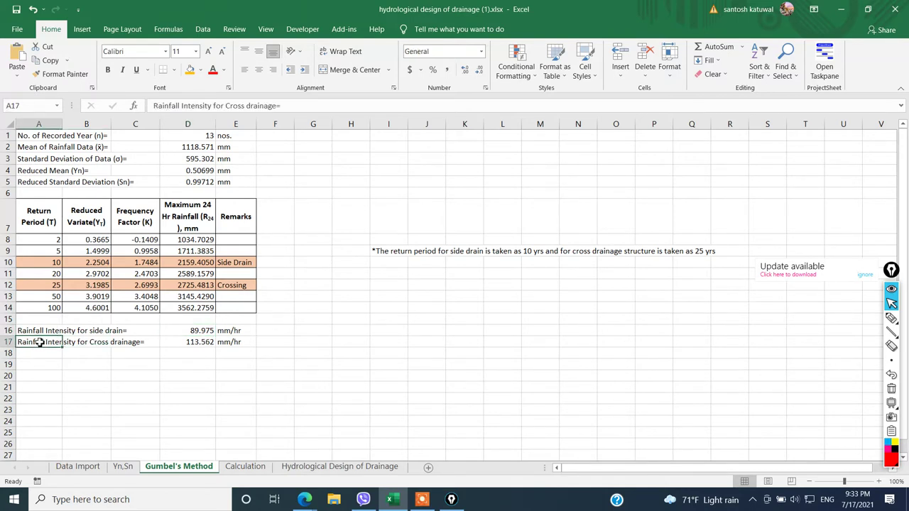
click(188, 344)
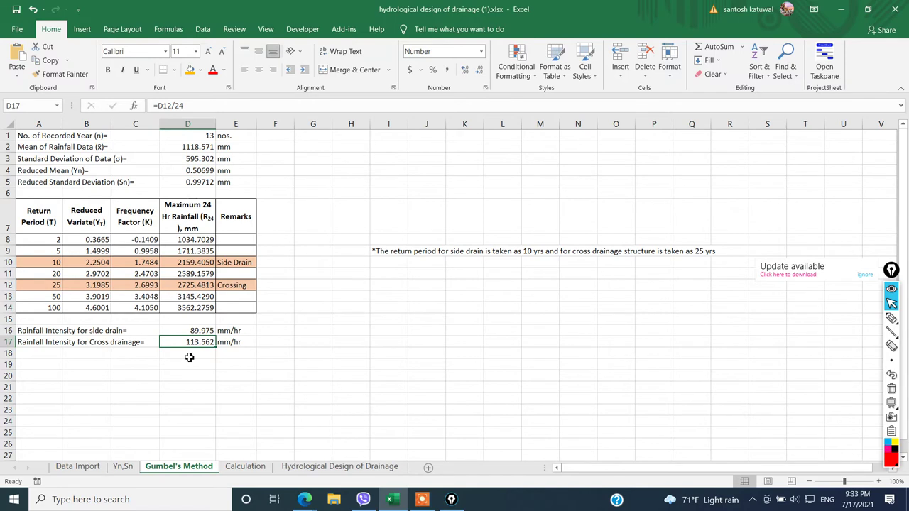
click(349, 341)
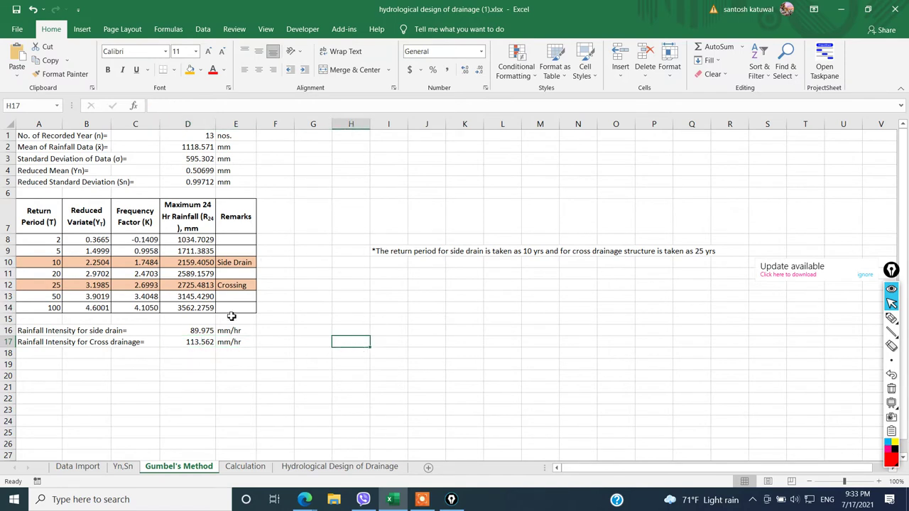
click(865, 276)
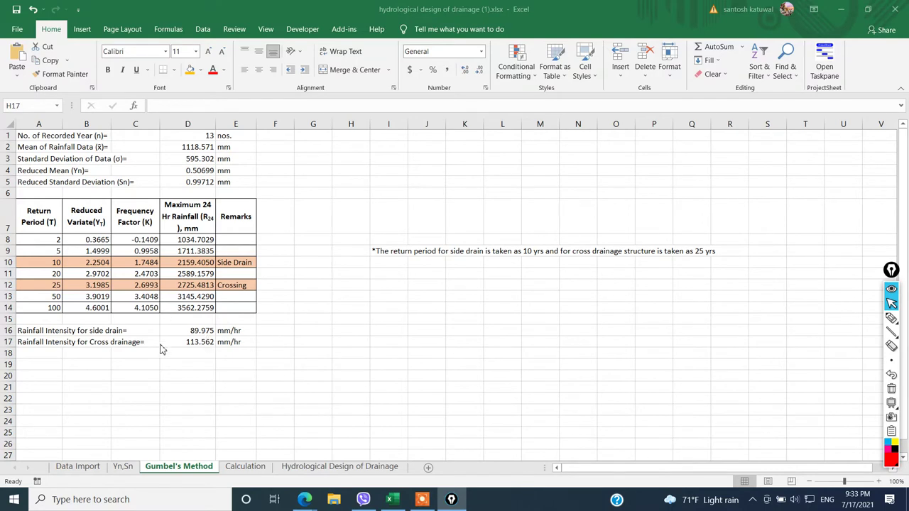
drag(189, 332, 198, 346)
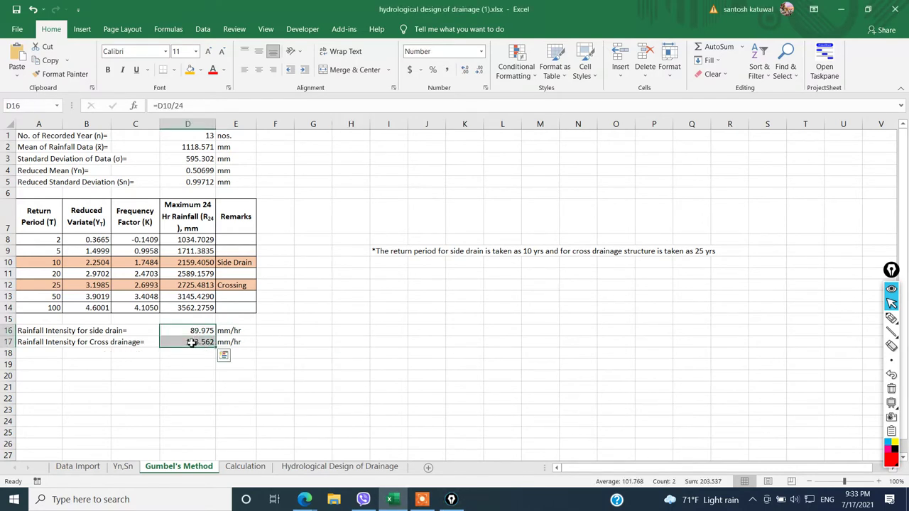
- On the Calculation sheet, colour the catchment length and breadth values in B1:B2 red
click(233, 467)
click(148, 261)
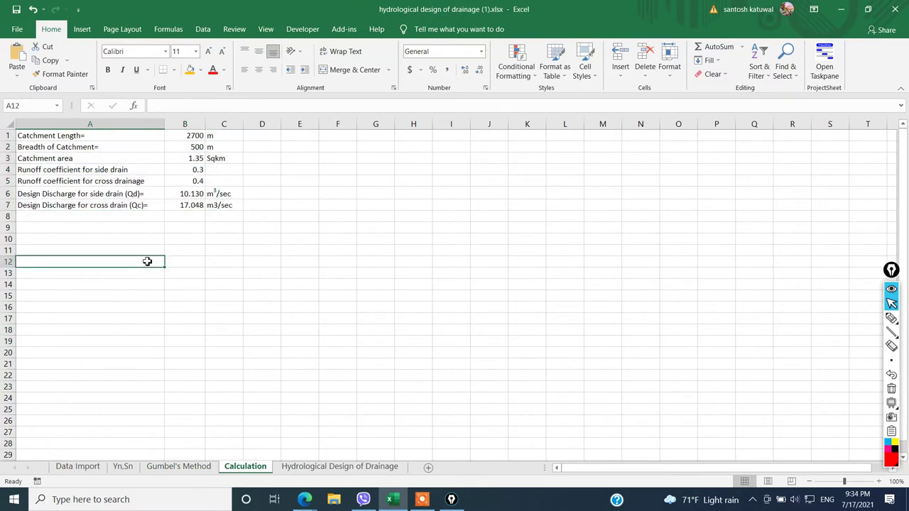
click(194, 136)
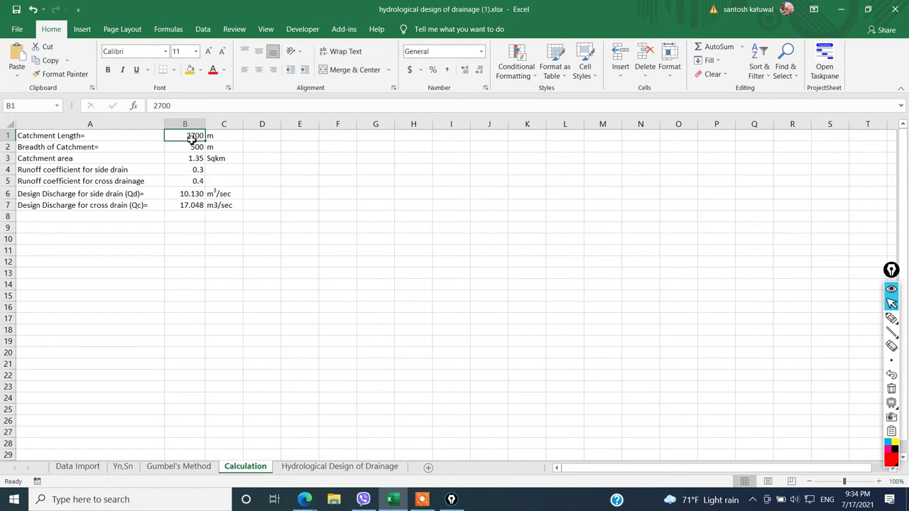
drag(193, 136, 195, 146)
click(213, 70)
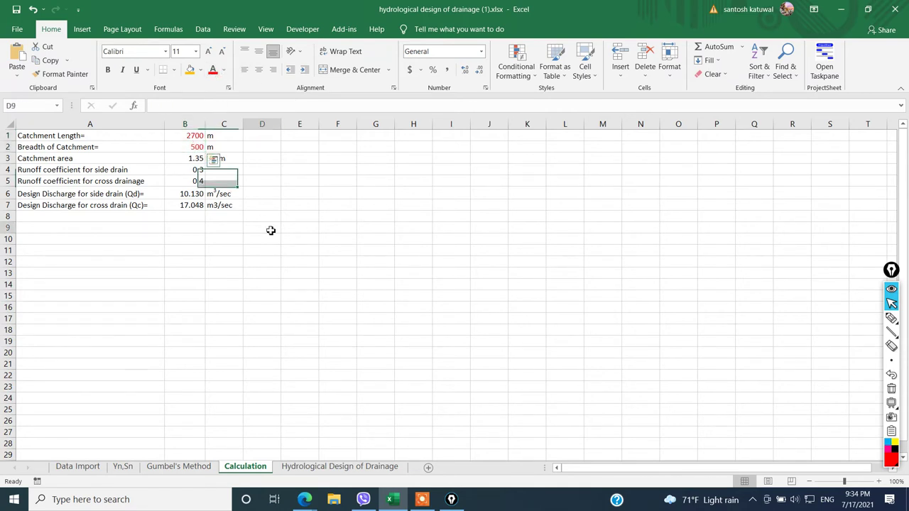
click(264, 228)
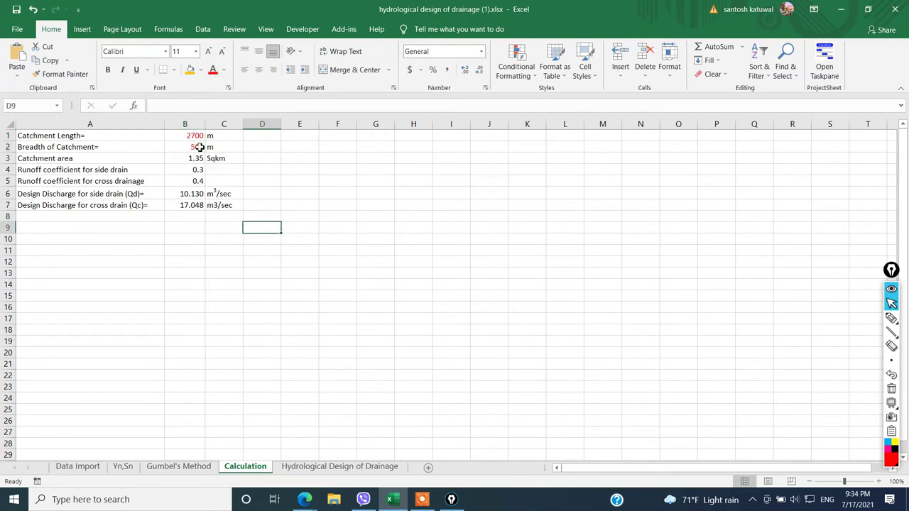
- Set the catchment length in B1 to 1000 m
click(196, 137)
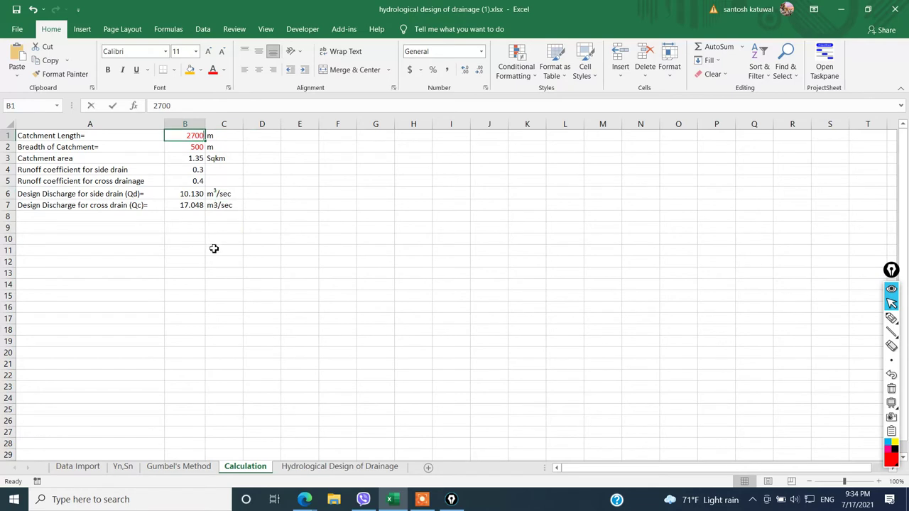
text(1000)
key(Return)
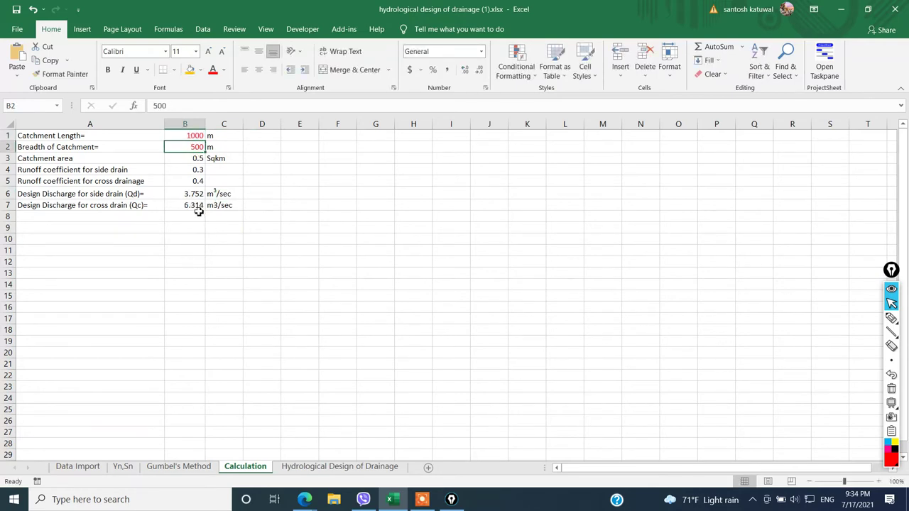
- Check the catchment area formula in B3 against the length and breadth, and colour the area value blue
click(197, 159)
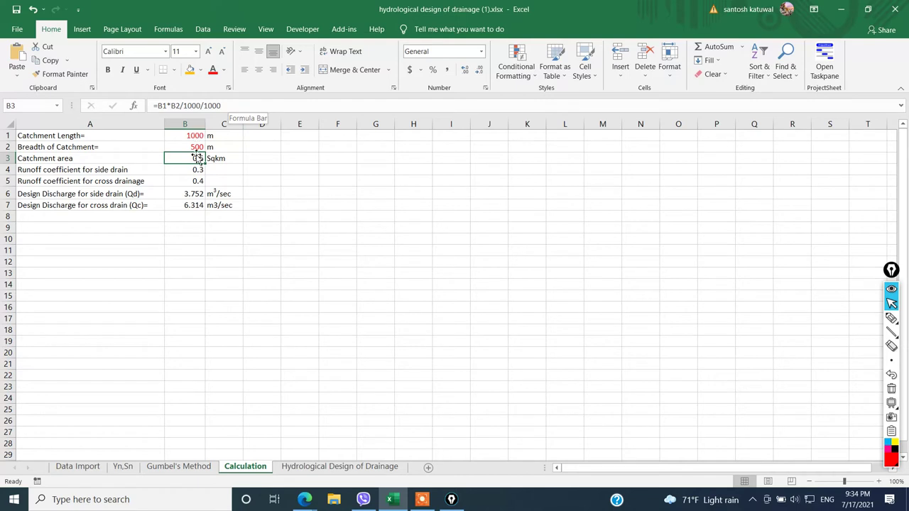
drag(191, 140, 192, 146)
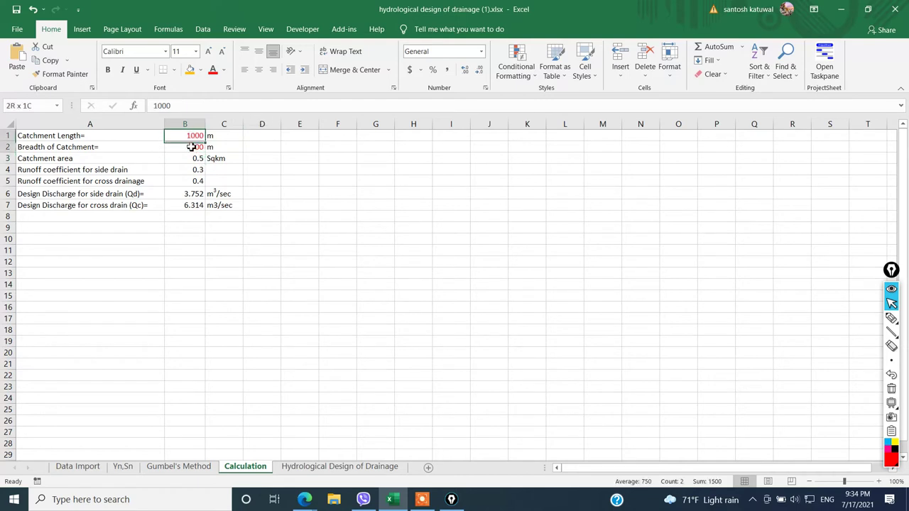
click(194, 160)
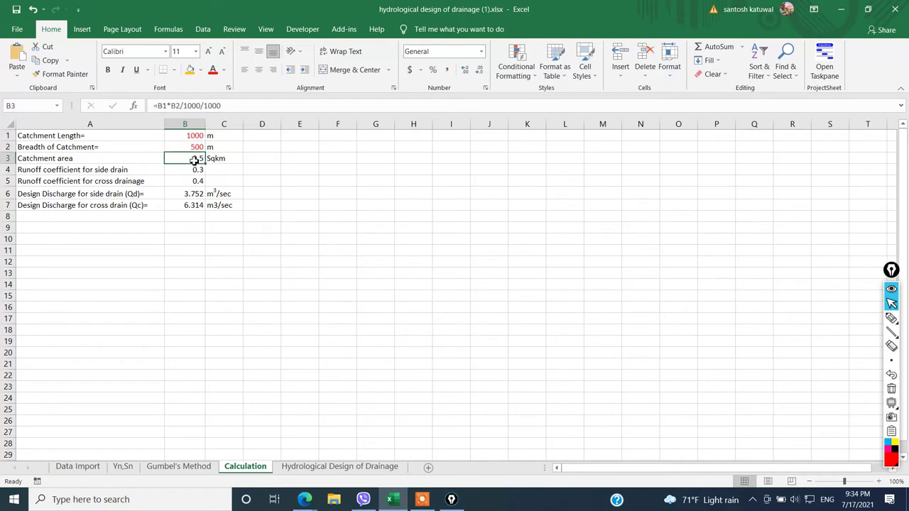
click(223, 70)
click(272, 177)
click(221, 227)
click(199, 159)
click(221, 164)
click(201, 162)
- Examine the design discharge formulas for the side drain in B6 and the cross drain in B7
click(188, 197)
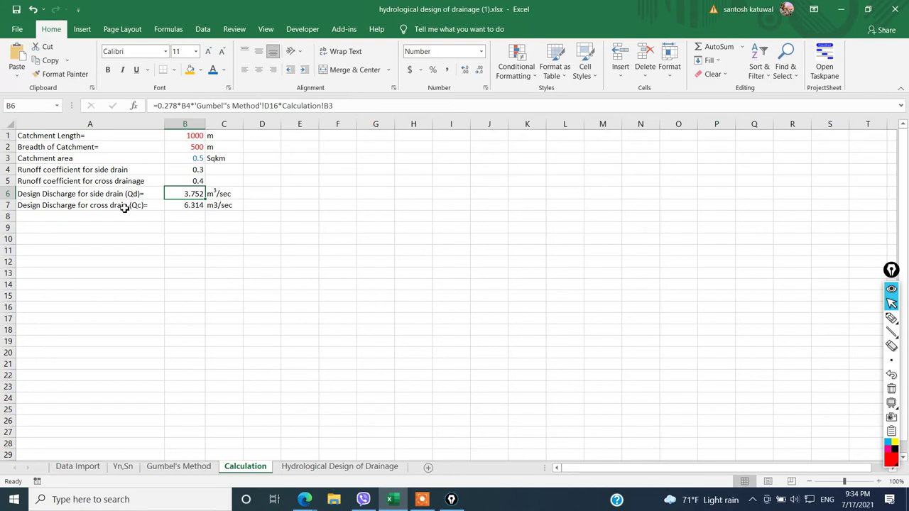
click(182, 206)
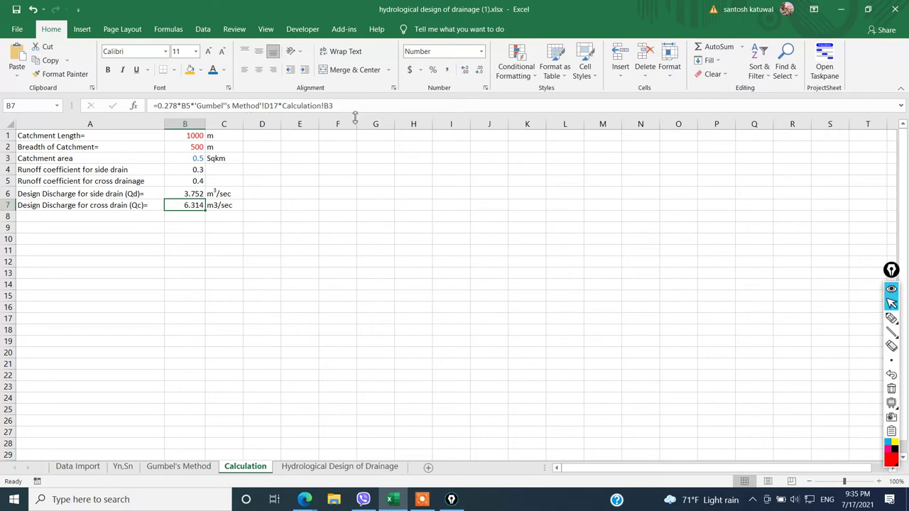
click(251, 231)
click(194, 194)
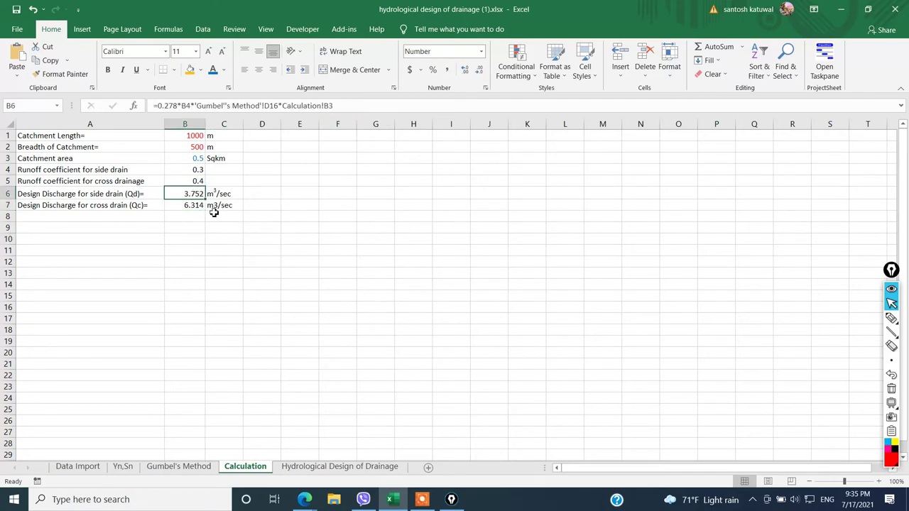
- Review the peak rainfall records on the Data Import sheet and the reduced mean and standard deviation table on Yn,Sn
click(78, 467)
drag(150, 171, 154, 294)
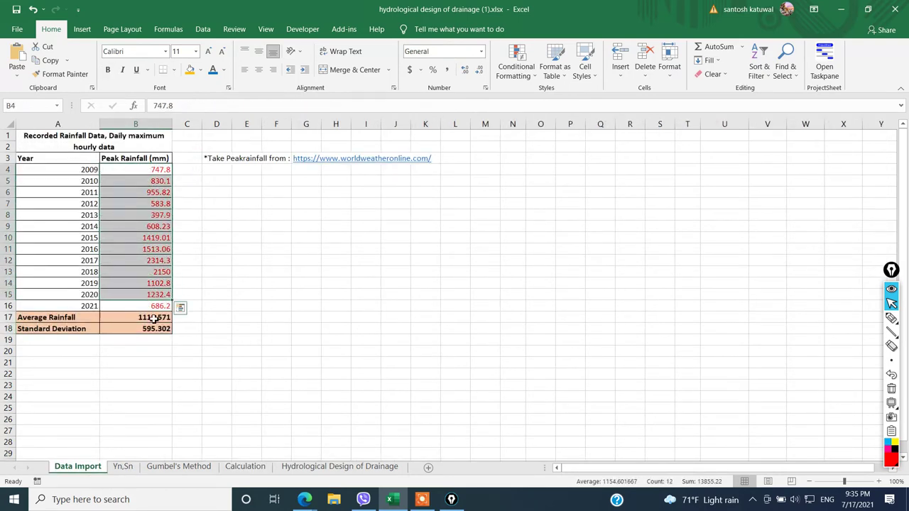
click(123, 467)
scroll(182, 309, down, 7)
scroll(175, 441, up, 7)
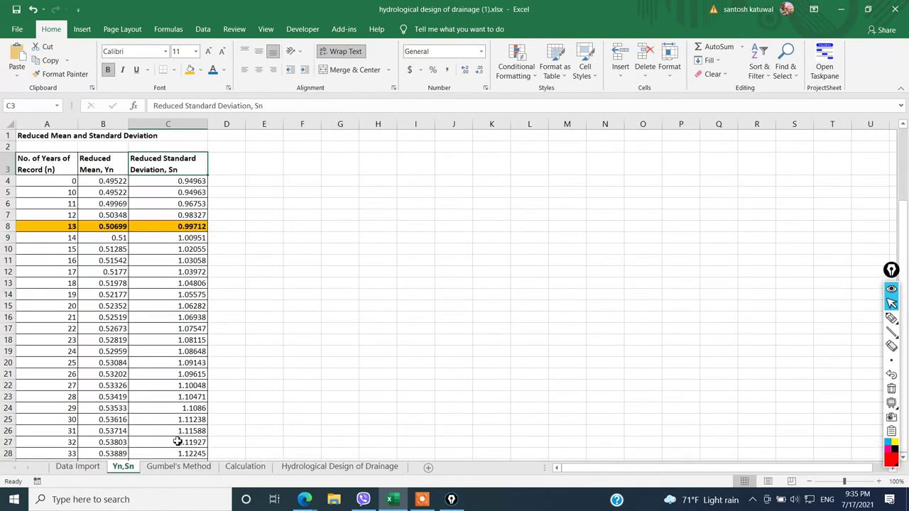
- On the Gumbel's Method sheet, colour the statistical parameters in D1:D5 red
click(174, 468)
click(197, 264)
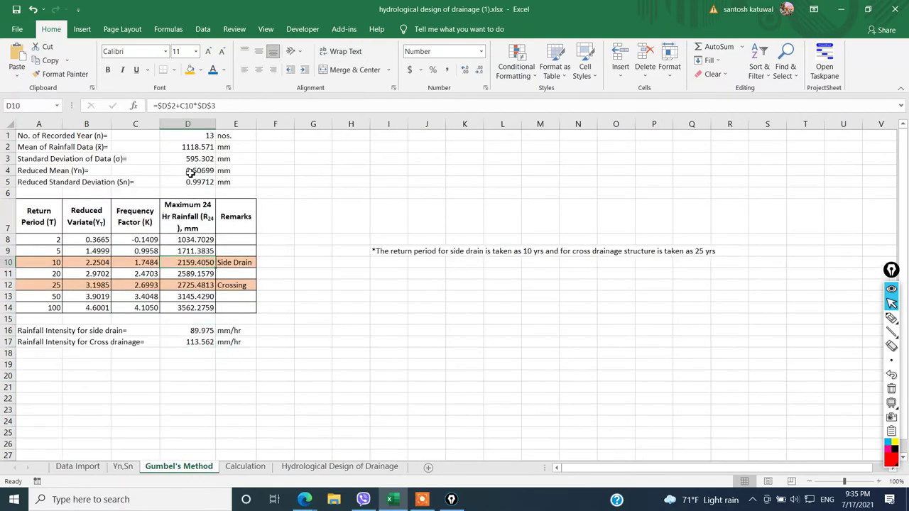
drag(200, 136, 200, 182)
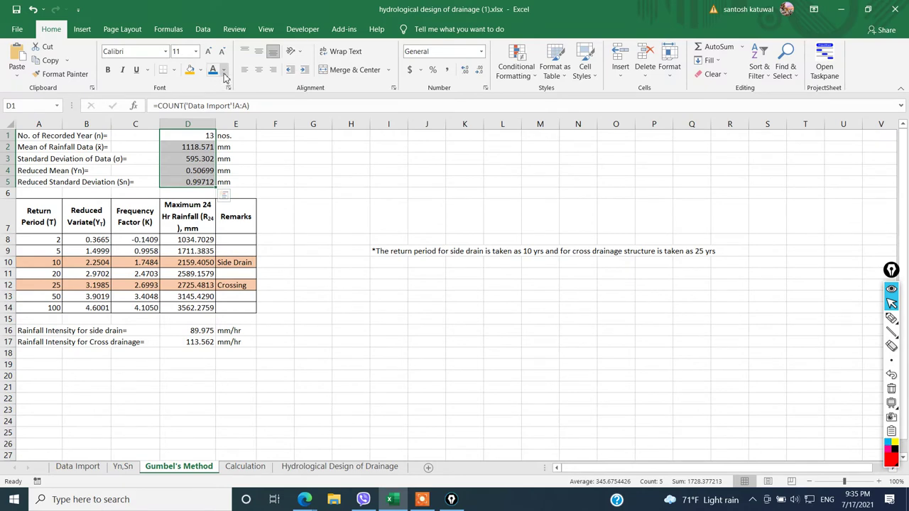
click(224, 71)
click(220, 174)
click(236, 228)
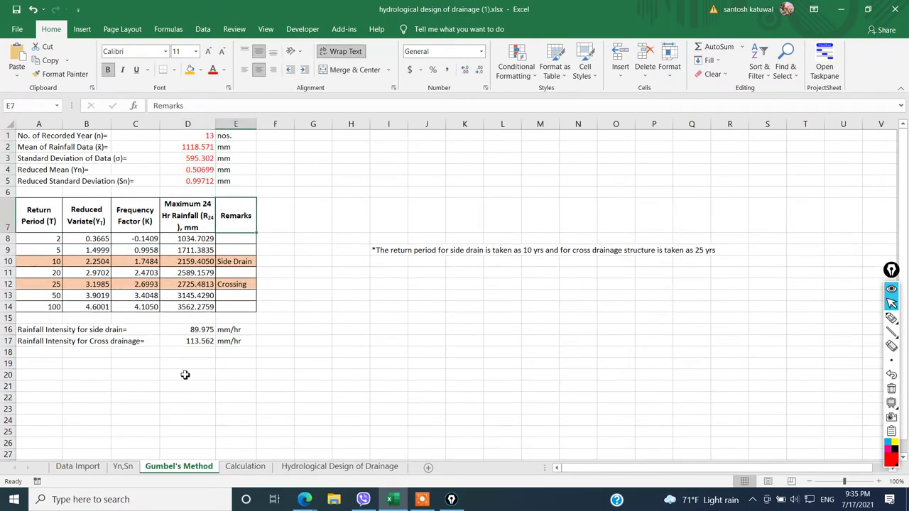
- On the Calculation sheet, set the catchment length to 500 m and breadth to 200 m, and check the catchment area formula
click(243, 467)
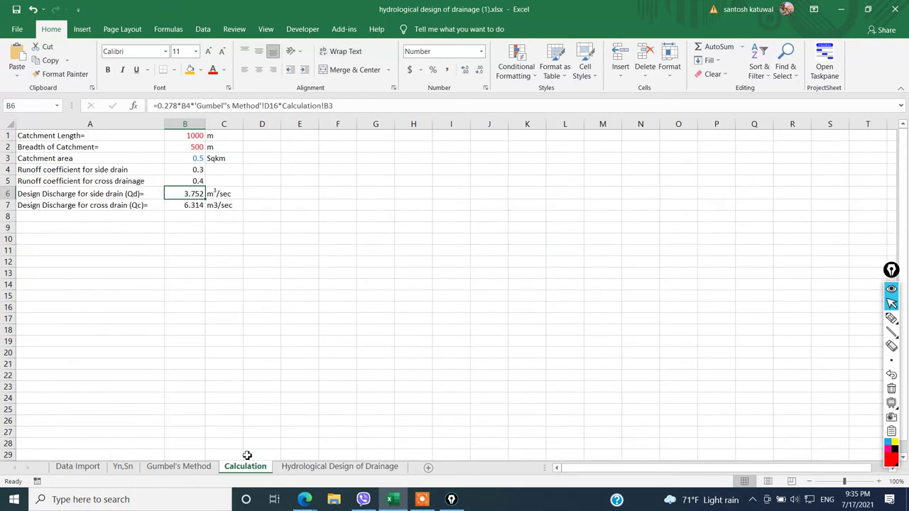
click(191, 146)
drag(192, 146, 196, 139)
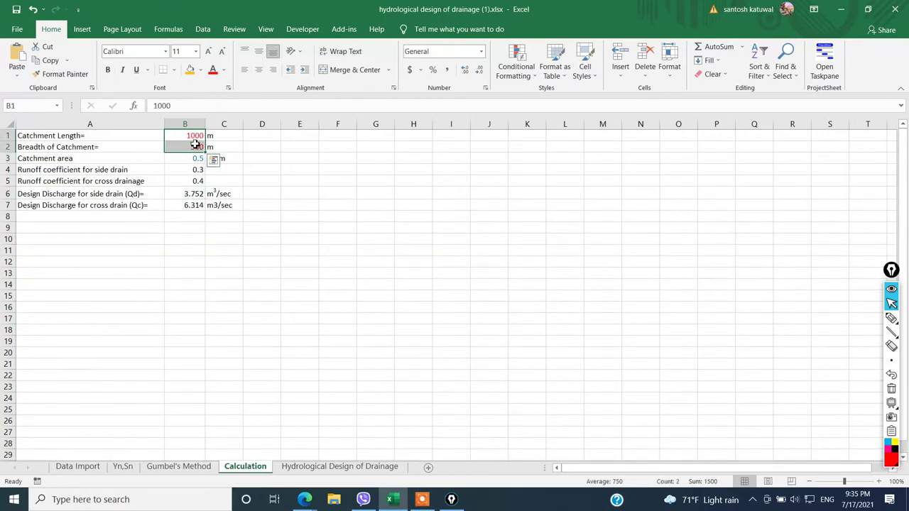
click(194, 145)
click(194, 139)
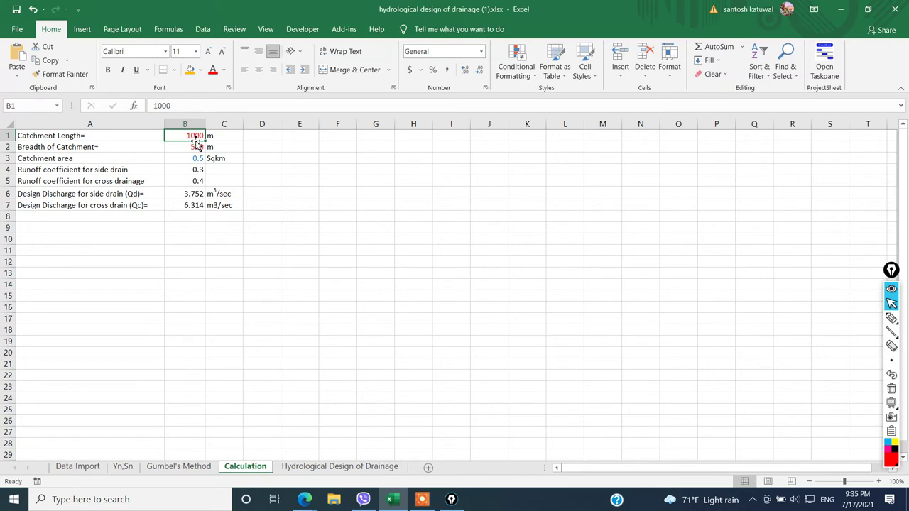
text(500)
key(Return)
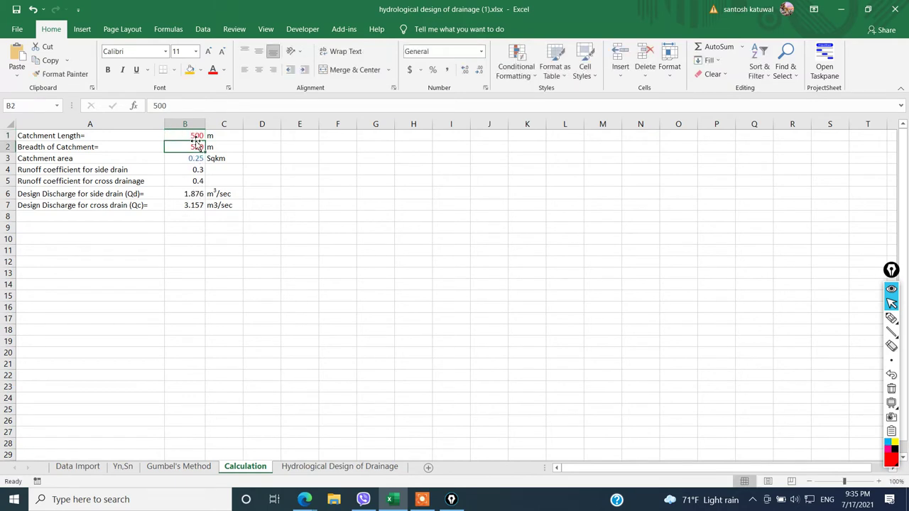
text(200)
key(Return)
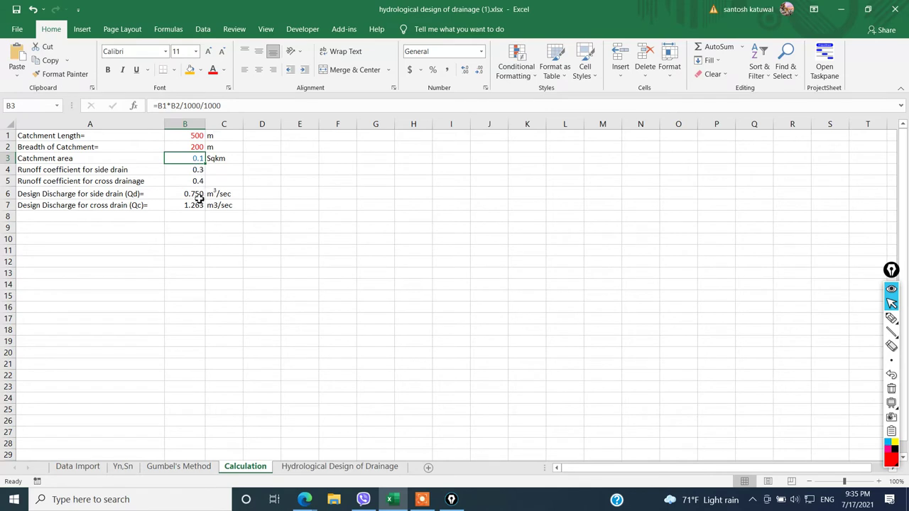
drag(194, 141, 194, 145)
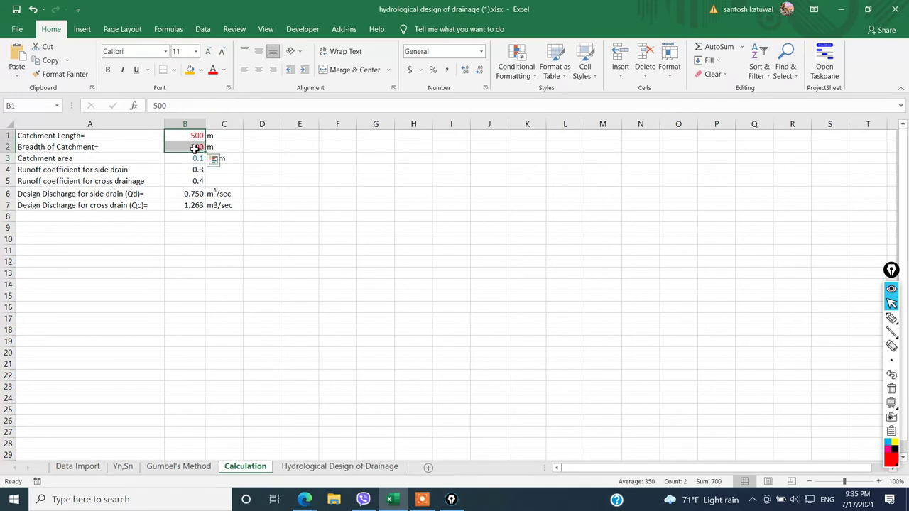
click(190, 161)
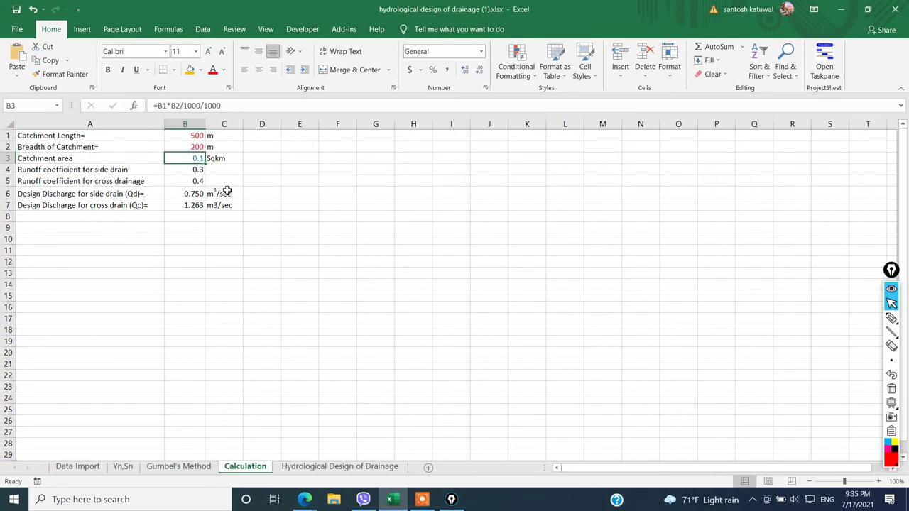
- Select the side drain discharge in B6 and sketch a red catchment outline with a narrow outlet channel and an outflow arrow
click(195, 194)
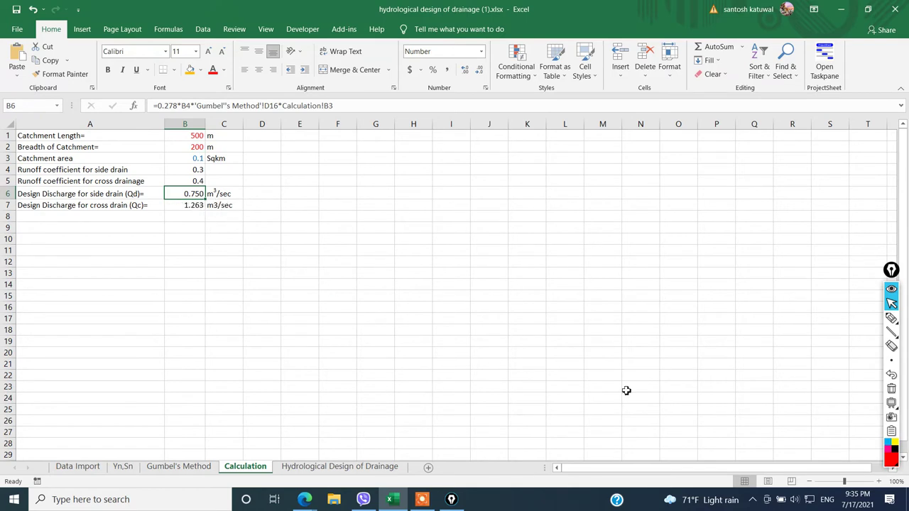
click(891, 319)
mouse_move(449, 213)
mouse_down()
mouse_move(404, 250)
mouse_move(513, 365)
mouse_move(566, 244)
mouse_up()
mouse_move(450, 213)
mouse_down()
mouse_move(554, 219)
mouse_move(643, 203)
mouse_up()
mouse_move(563, 244)
mouse_down()
mouse_move(653, 223)
mouse_move(644, 203)
mouse_up()
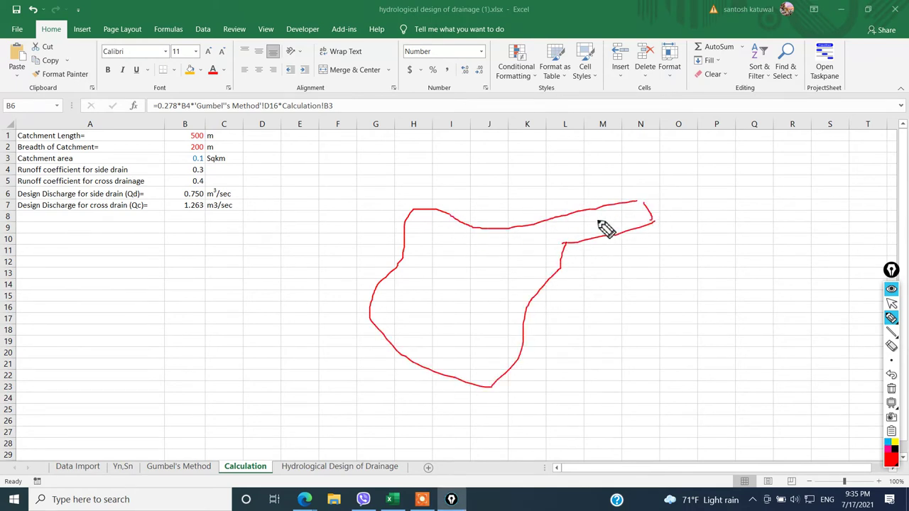
drag(598, 221, 670, 203)
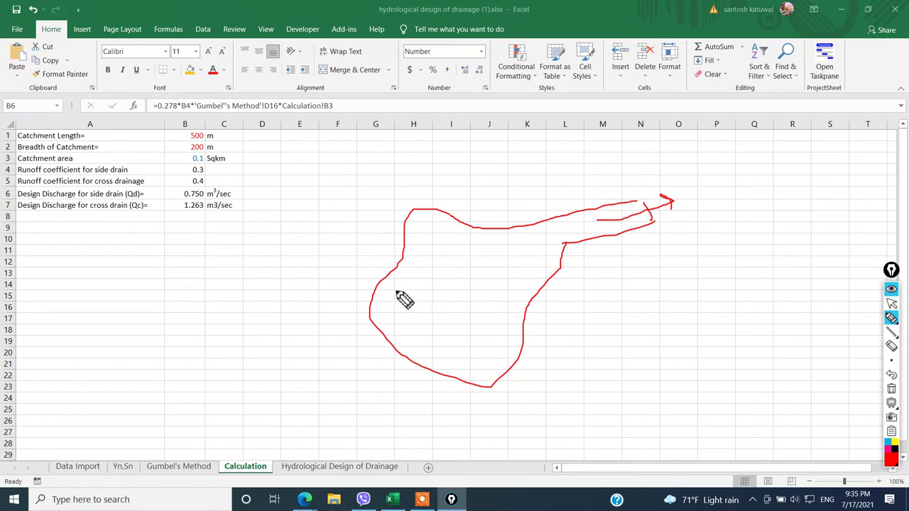
- Draw the runoff flow paths inside the sketched catchment leading to the outlet, and mark the outlet section with cross lines
drag(396, 290, 465, 289)
drag(439, 367, 475, 295)
mouse_move(518, 336)
mouse_down()
mouse_move(517, 262)
mouse_move(554, 220)
mouse_up()
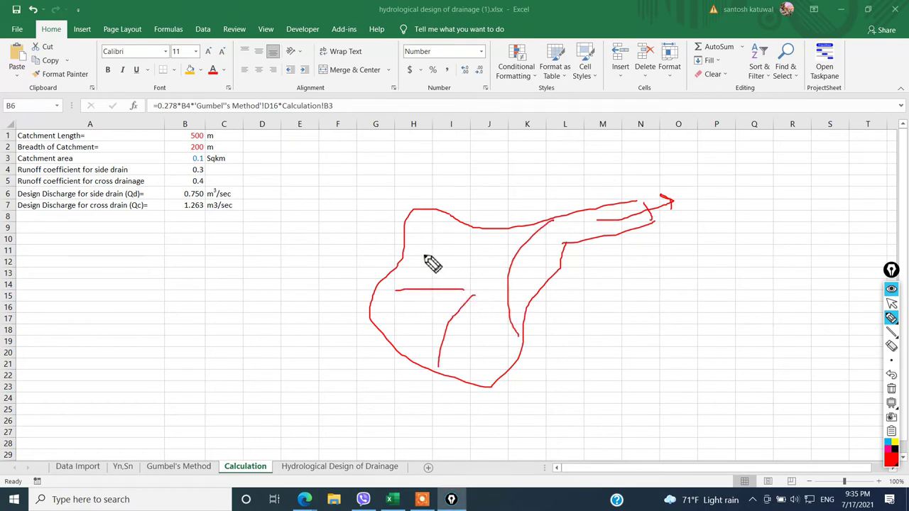
mouse_move(418, 253)
mouse_down()
mouse_move(485, 266)
mouse_move(660, 213)
mouse_up()
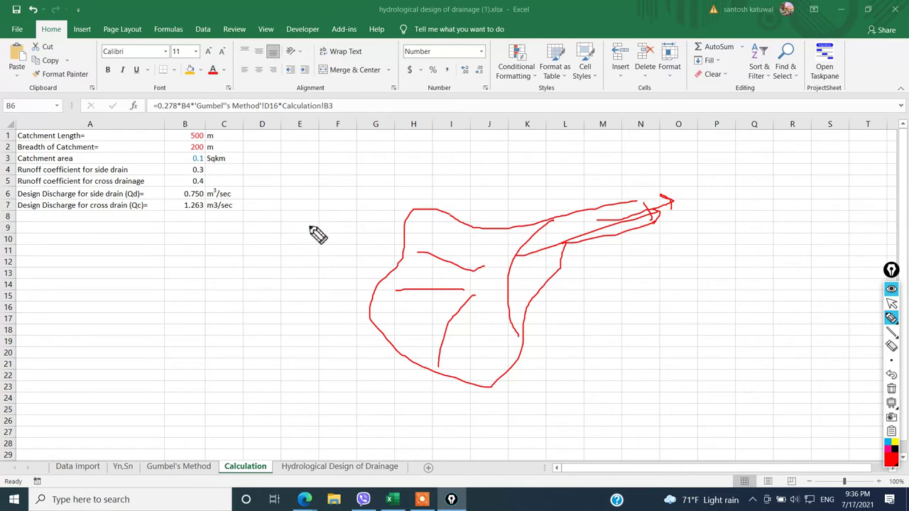
mouse_move(643, 193)
mouse_down()
mouse_move(660, 239)
mouse_move(654, 203)
mouse_up()
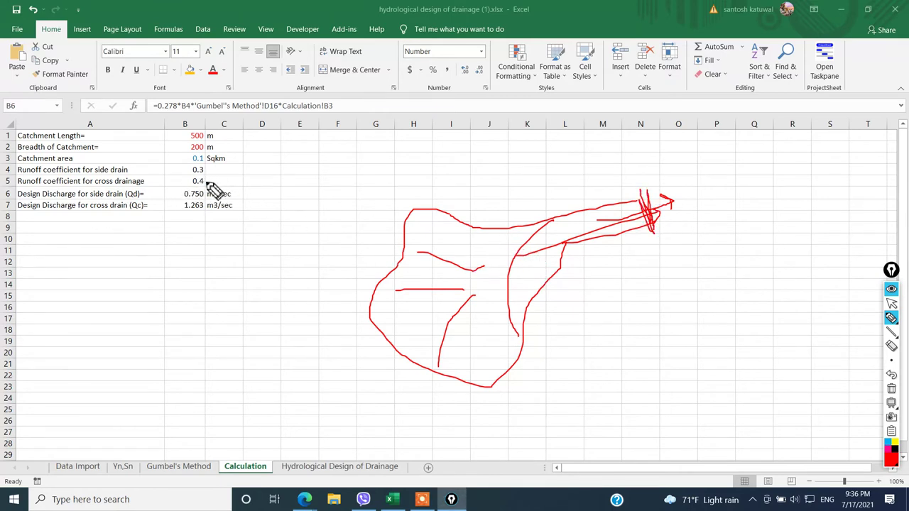
- Box the side drain discharge in B6 and write a boxed 0.75 m³/s beside the outlet arrow
mouse_move(203, 195)
mouse_down()
mouse_move(188, 189)
mouse_move(207, 202)
mouse_up()
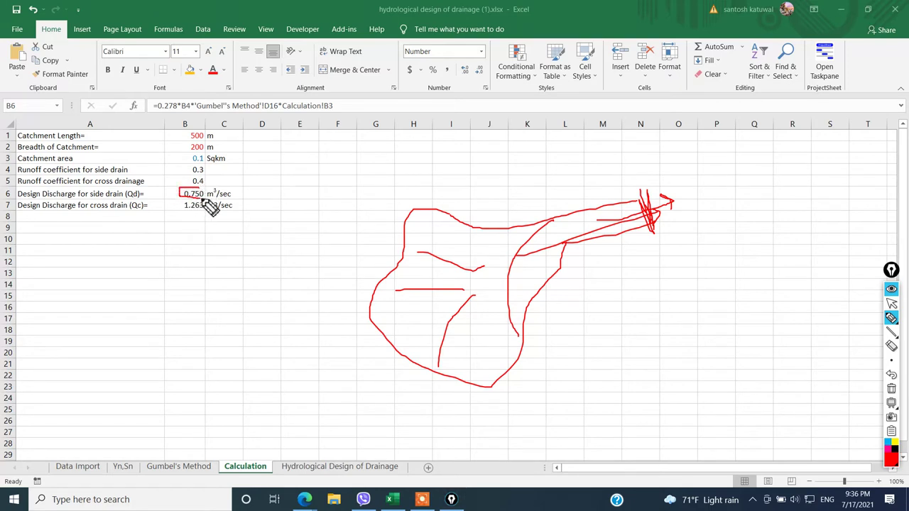
mouse_move(694, 190)
mouse_down()
mouse_move(723, 210)
mouse_move(743, 186)
mouse_move(741, 206)
mouse_move(774, 189)
mouse_move(778, 200)
mouse_up()
click(711, 199)
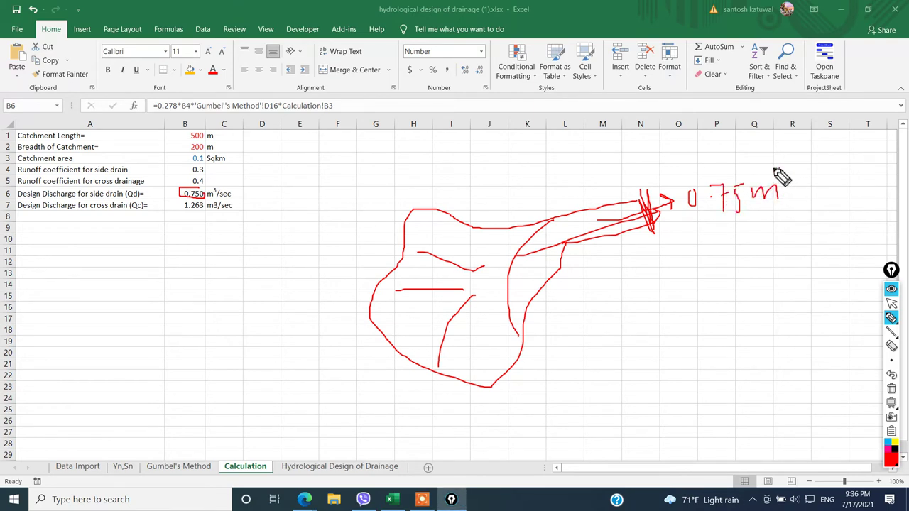
mouse_move(774, 169)
mouse_down()
mouse_move(790, 209)
mouse_move(810, 210)
mouse_up()
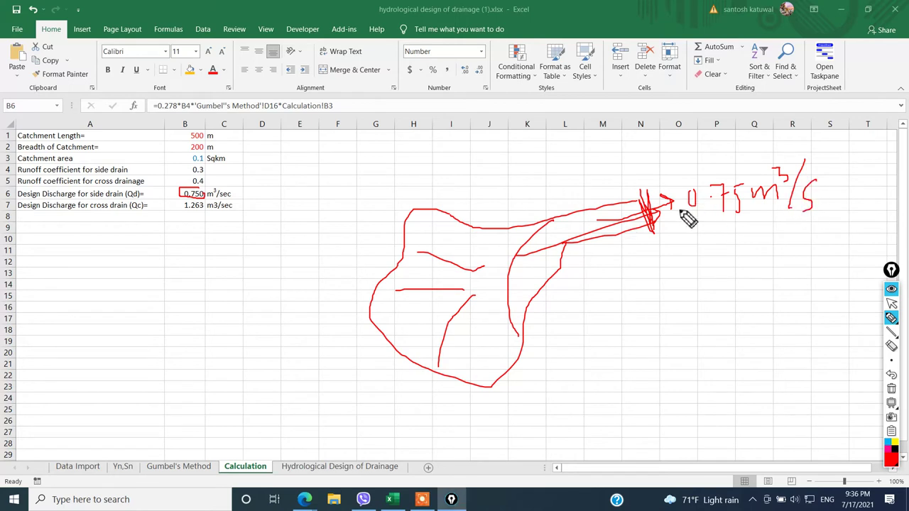
mouse_move(685, 176)
mouse_down()
mouse_move(869, 178)
mouse_move(671, 176)
mouse_up()
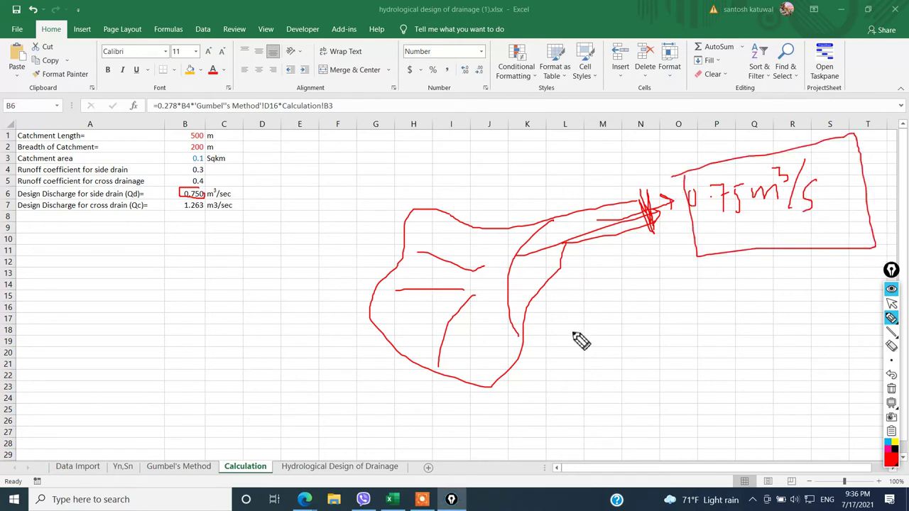
- Sketch a rectangular drain with wall thickness in perspective below the discharge note and label its longitudinal slope 5%
mouse_move(572, 326)
mouse_down()
mouse_move(657, 393)
mouse_move(666, 310)
mouse_up()
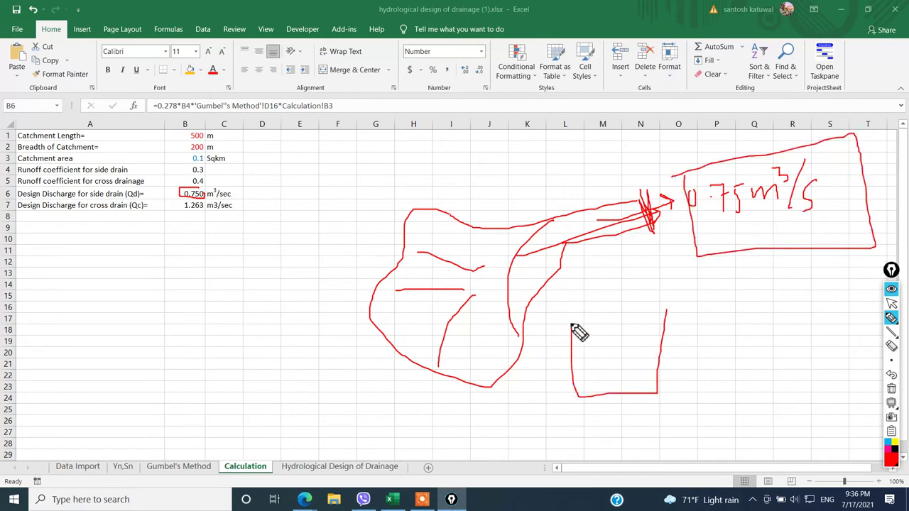
mouse_move(571, 323)
mouse_down()
mouse_move(552, 382)
mouse_move(655, 432)
mouse_move(699, 328)
mouse_move(665, 322)
mouse_up()
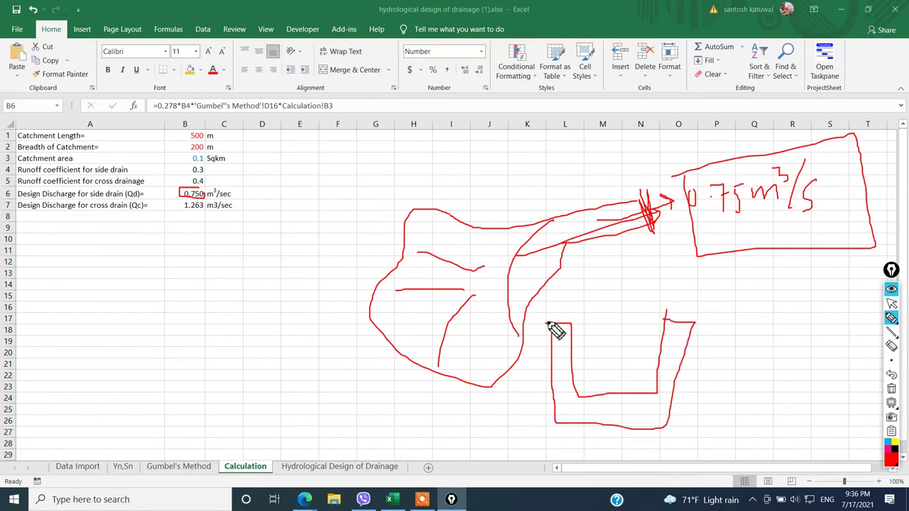
drag(548, 324, 622, 323)
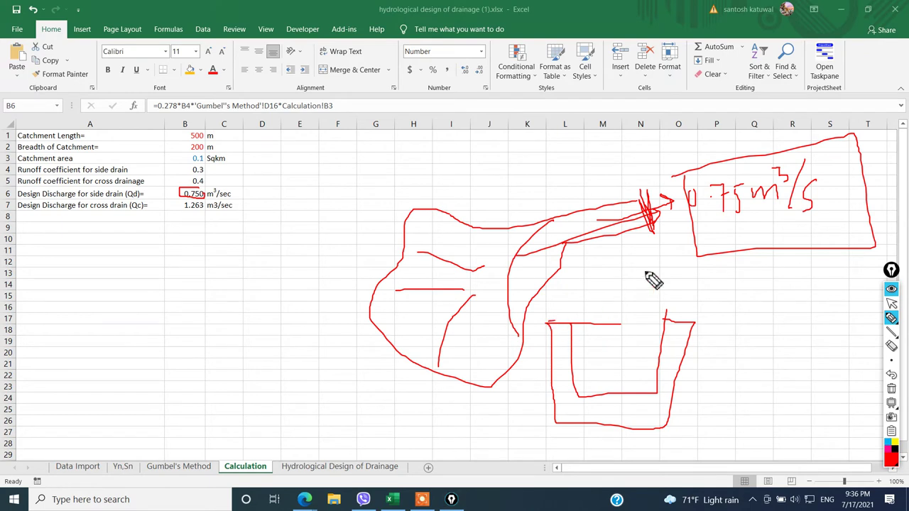
drag(551, 323, 678, 256)
drag(575, 320, 704, 275)
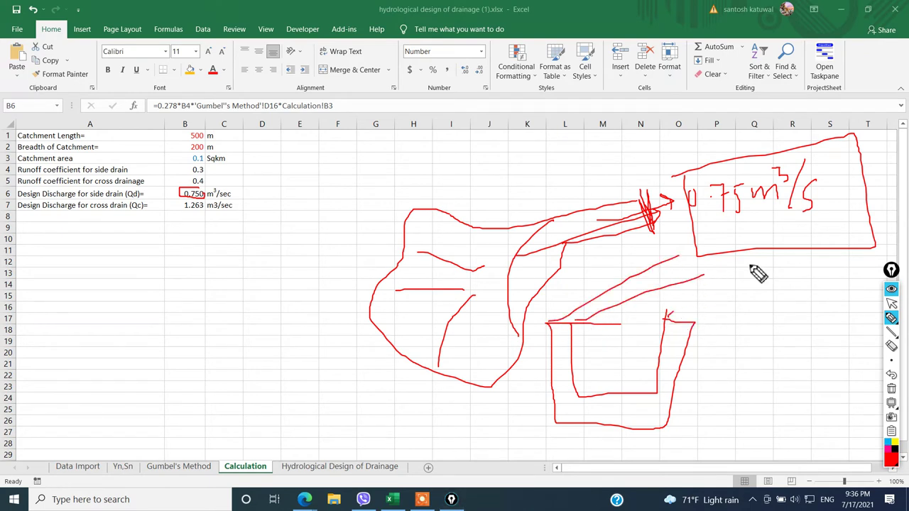
drag(671, 312, 777, 257)
drag(693, 324, 775, 267)
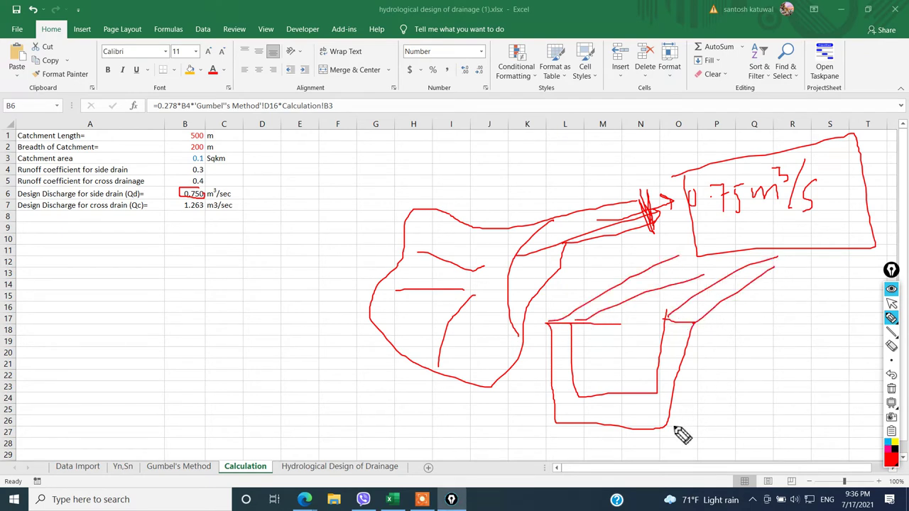
drag(669, 426, 829, 309)
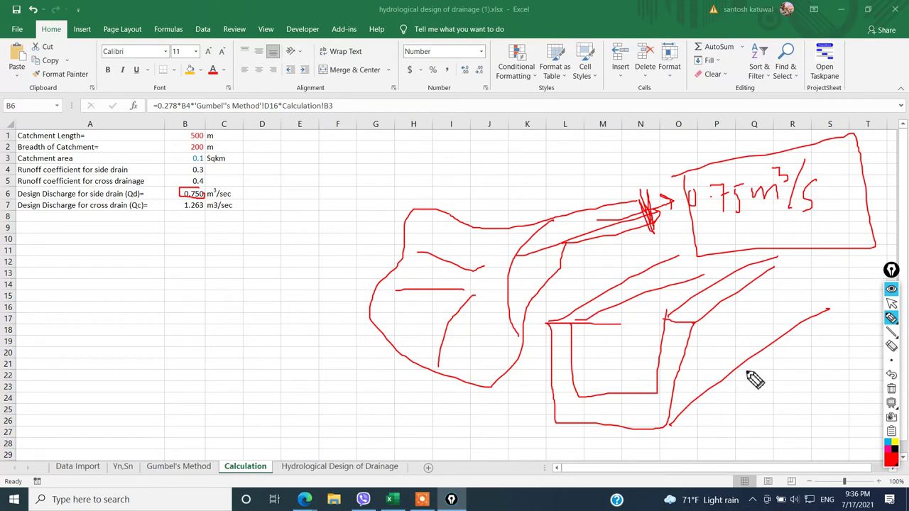
mouse_move(760, 362)
mouse_down()
mouse_move(716, 403)
mouse_move(751, 385)
mouse_up()
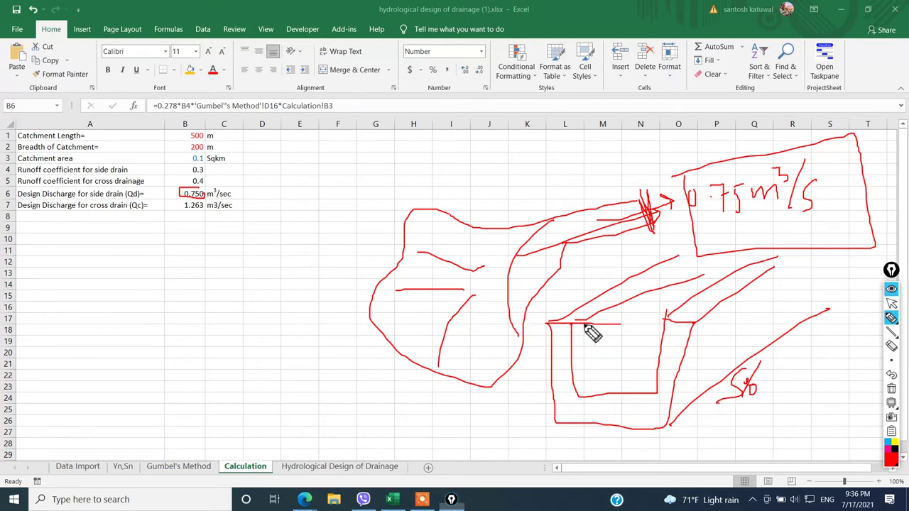
- Hatch the drain's flow area, label it with a circled A, and write the note that Vn comes from Manning
mouse_move(568, 344)
mouse_down()
mouse_move(590, 325)
mouse_move(572, 375)
mouse_up()
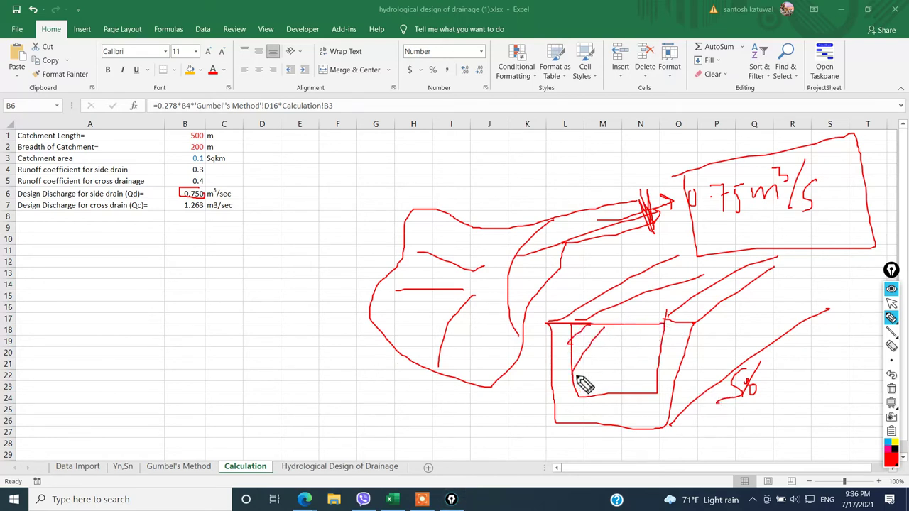
drag(628, 334, 589, 389)
mouse_move(664, 340)
mouse_down()
mouse_move(607, 387)
mouse_move(637, 379)
mouse_move(609, 360)
mouse_move(646, 380)
mouse_move(622, 365)
mouse_move(595, 375)
mouse_move(609, 371)
mouse_up()
mouse_move(129, 323)
mouse_down()
mouse_move(146, 348)
mouse_move(159, 310)
mouse_up()
mouse_move(159, 355)
mouse_down()
mouse_move(174, 353)
mouse_move(188, 329)
mouse_move(187, 338)
mouse_move(202, 342)
mouse_move(208, 324)
mouse_move(282, 330)
mouse_move(342, 362)
mouse_move(359, 321)
mouse_up()
click(282, 303)
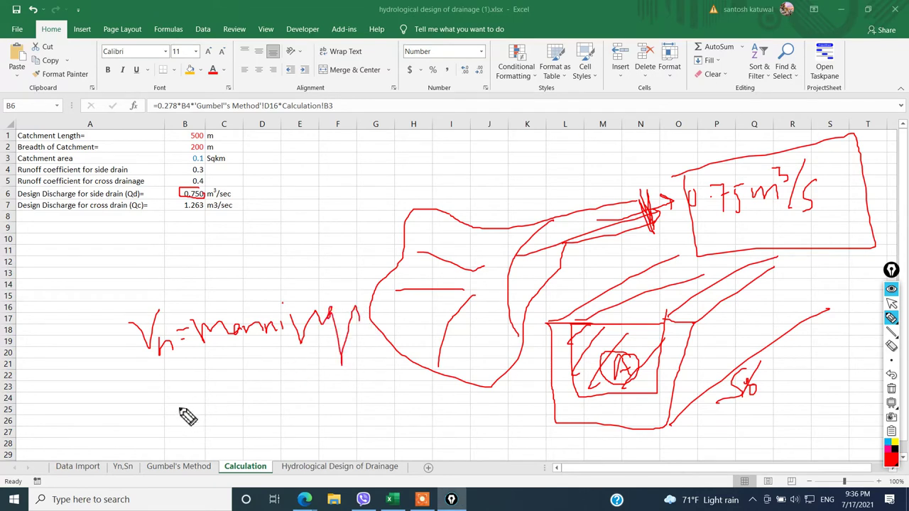
- Write Q = AV under the Manning note, box AV with an arrow to a circled 0.75, and re-outline the 0.75 m³/s note
mouse_move(178, 381)
mouse_down()
mouse_move(186, 415)
mouse_move(198, 414)
mouse_up()
mouse_move(206, 388)
mouse_down()
mouse_move(258, 399)
mouse_move(256, 383)
mouse_up()
mouse_move(270, 367)
mouse_down()
mouse_move(276, 397)
mouse_move(288, 355)
mouse_up()
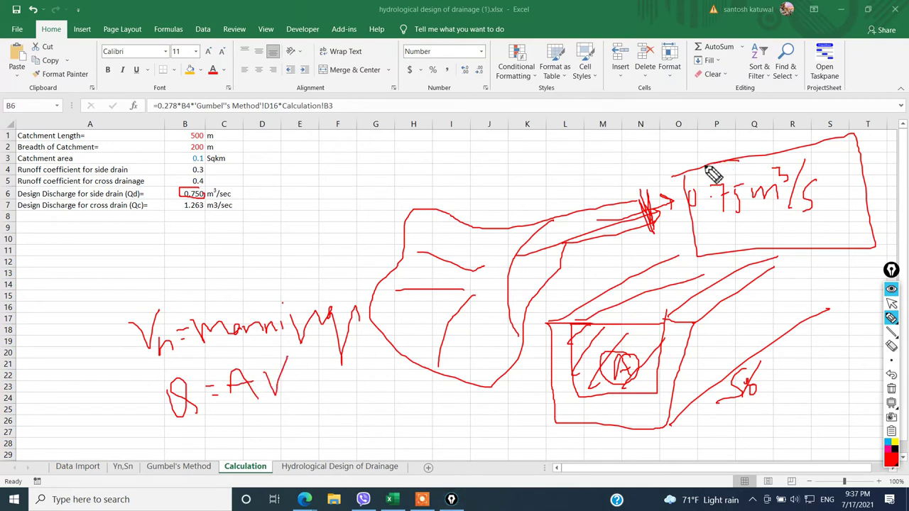
mouse_move(711, 173)
mouse_down()
mouse_move(690, 244)
mouse_move(828, 223)
mouse_move(845, 168)
mouse_move(724, 163)
mouse_up()
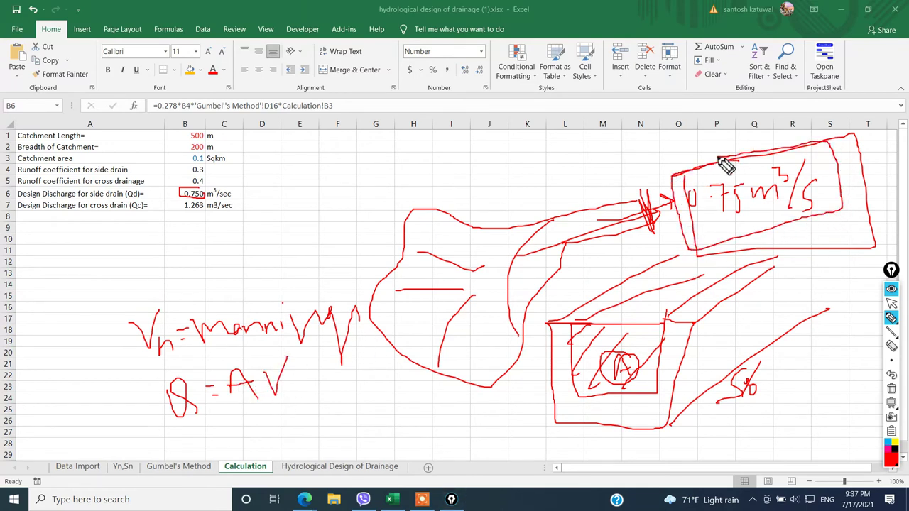
mouse_move(260, 356)
mouse_down()
mouse_move(231, 356)
mouse_move(226, 411)
mouse_move(303, 391)
mouse_move(297, 374)
mouse_up()
mouse_move(311, 408)
mouse_down()
mouse_move(312, 428)
mouse_move(353, 421)
mouse_up()
mouse_move(374, 407)
mouse_down()
mouse_move(371, 429)
mouse_move(377, 409)
mouse_move(399, 411)
mouse_move(392, 428)
mouse_move(409, 443)
mouse_up()
mouse_move(409, 412)
mouse_down()
mouse_move(420, 410)
mouse_move(353, 421)
mouse_move(417, 406)
mouse_up()
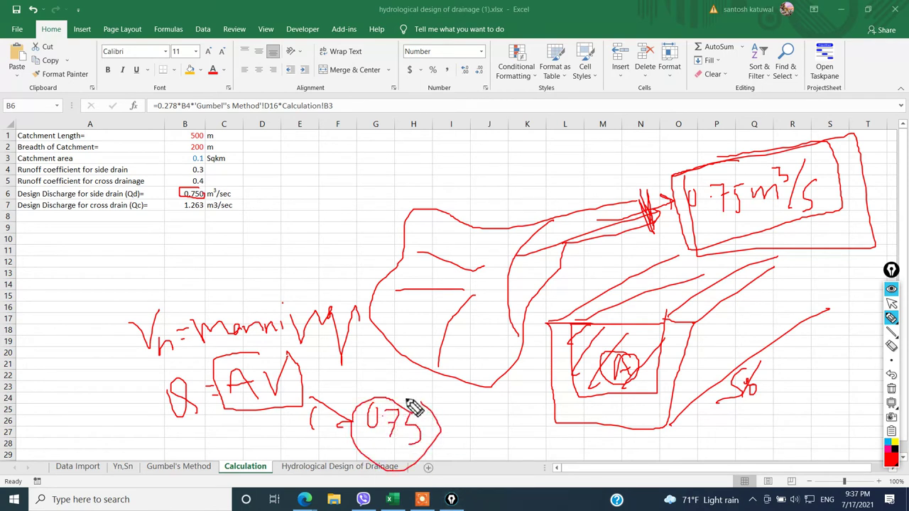
drag(287, 412, 301, 411)
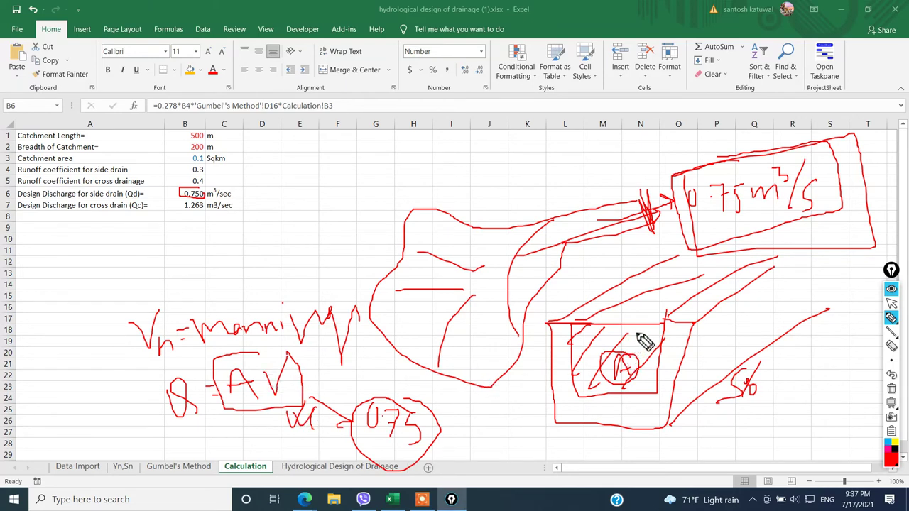
- Add more hatching to the drain's flow area, clear all ink annotations, and return to the normal pointer
drag(656, 334, 623, 382)
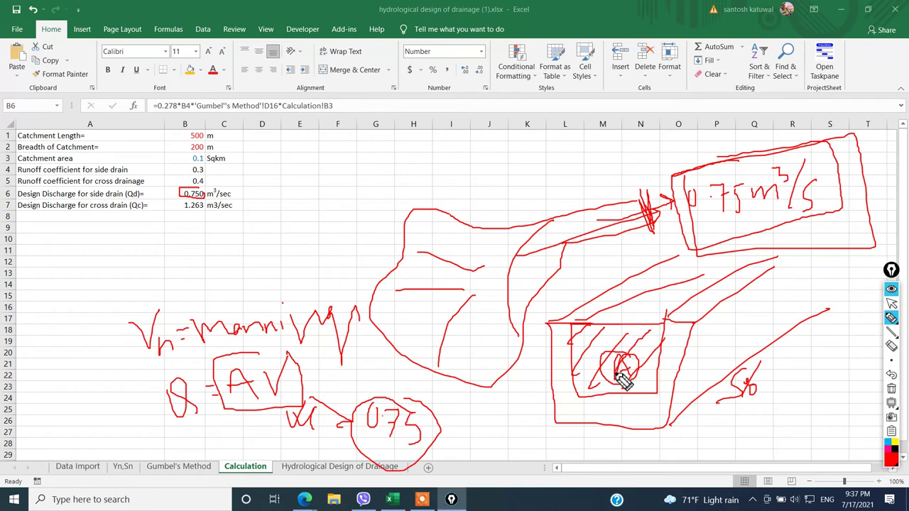
click(892, 390)
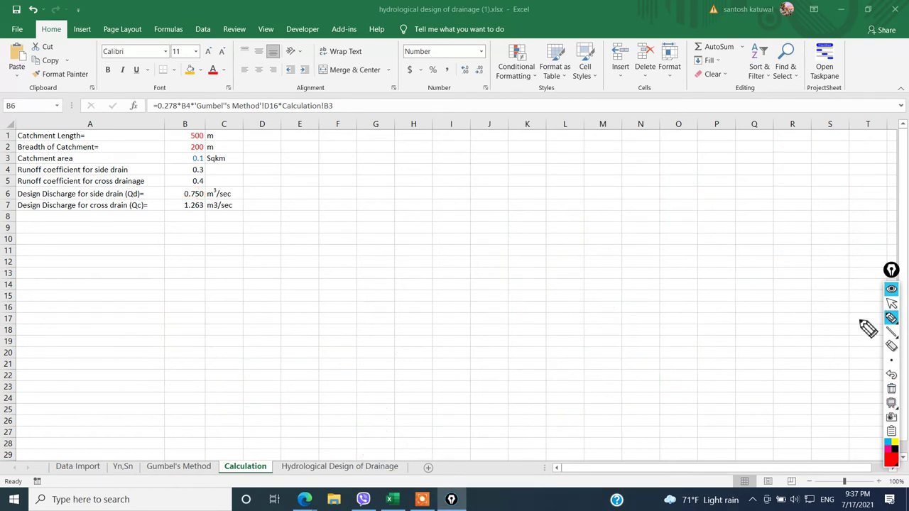
click(892, 304)
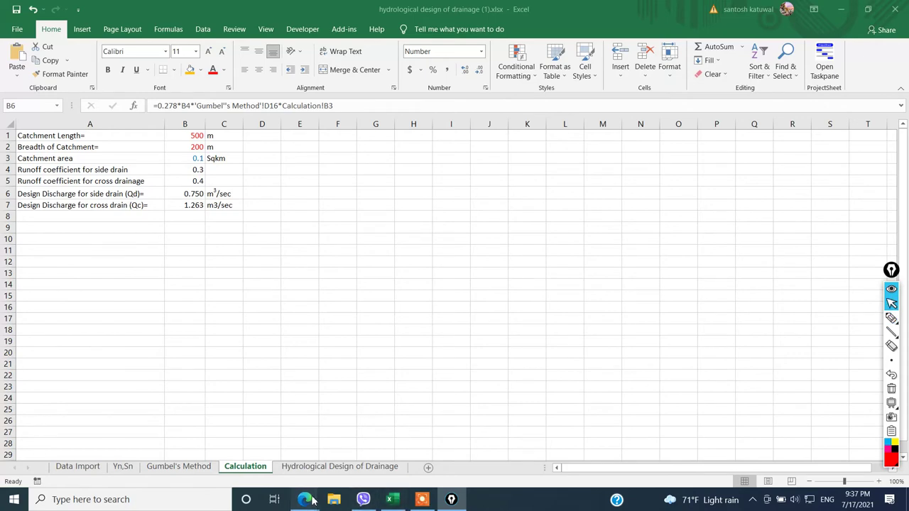
- Switch to the Google Meet call in the browser to check on the participants, and return to the Excel workbook
mouse_move(307, 497)
click(260, 449)
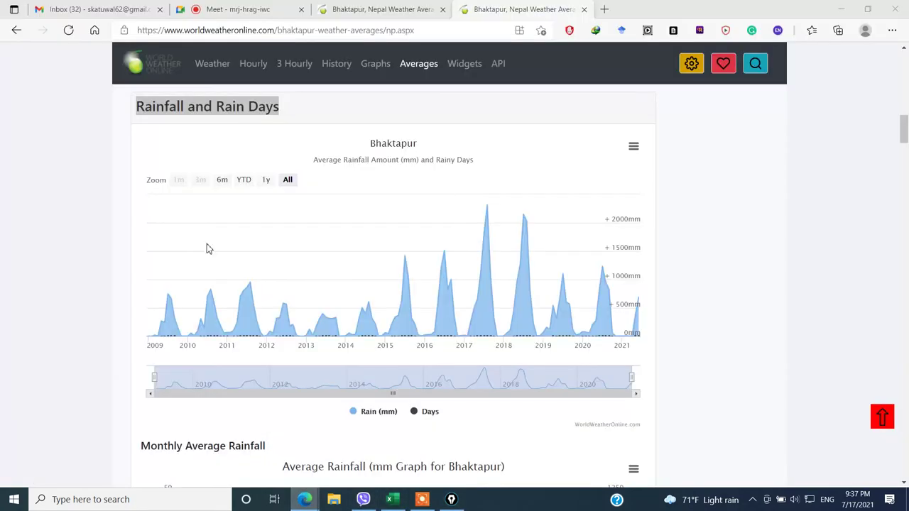
click(246, 7)
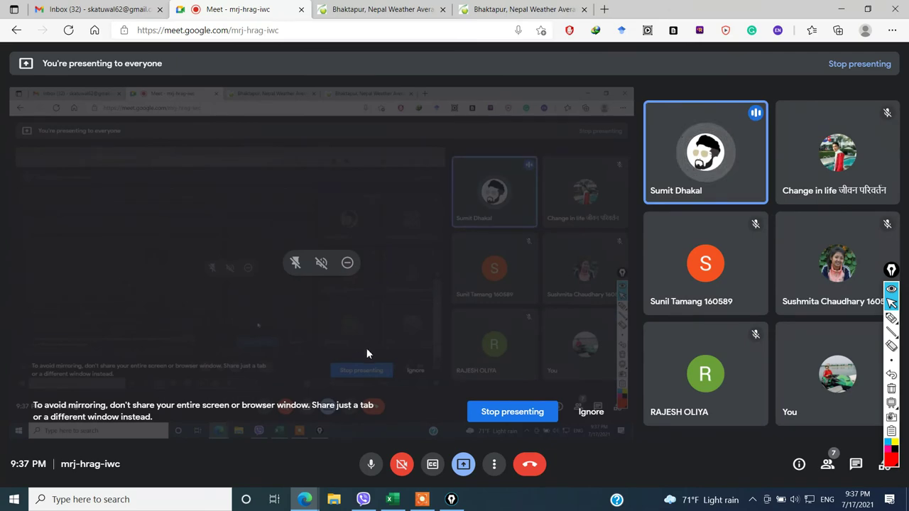
click(390, 499)
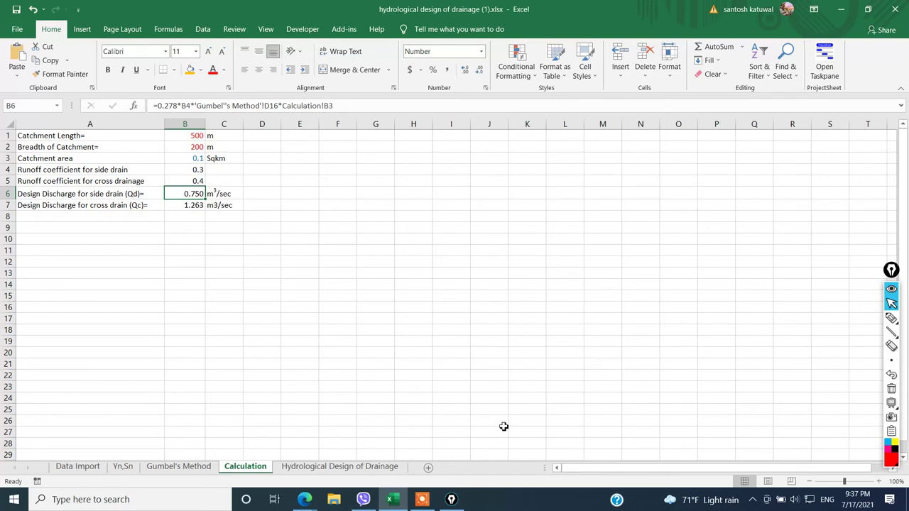
- Sketch a drain as two parallel lines with a cross-section line and flow arrows, and label it with a circled 0.75
click(892, 318)
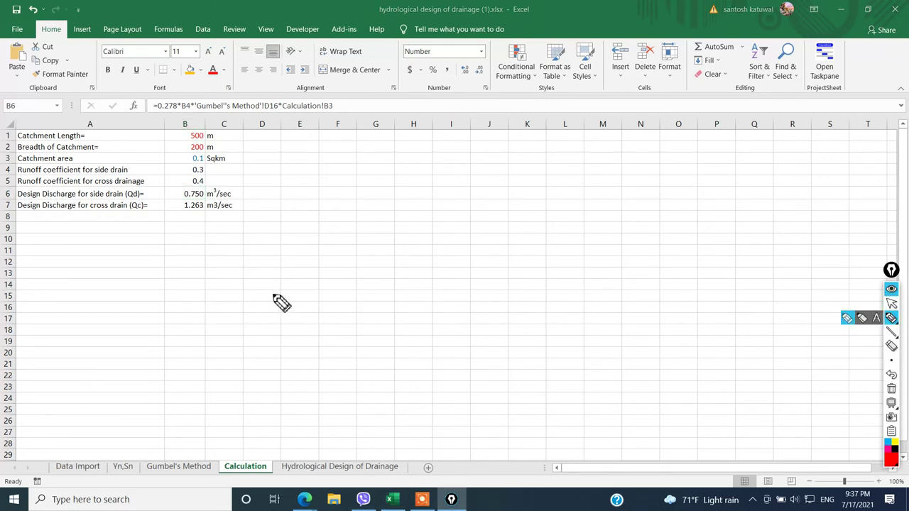
drag(142, 304, 290, 284)
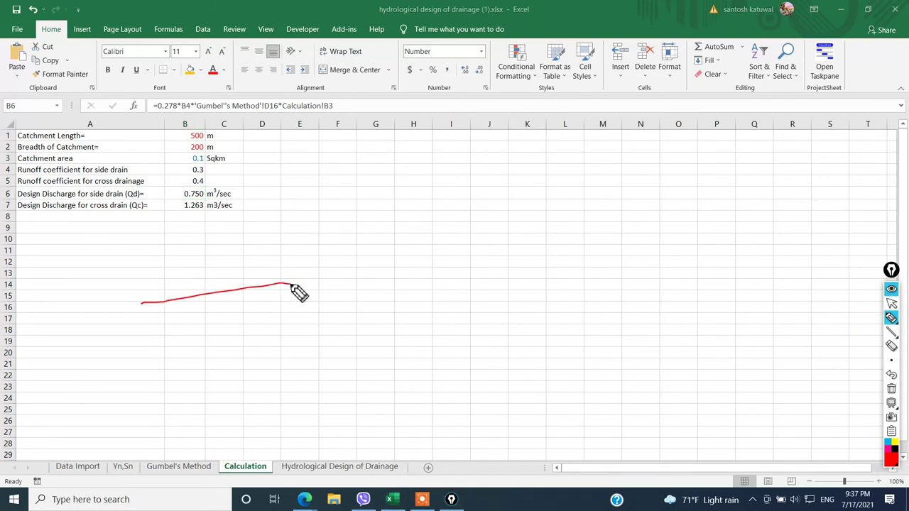
drag(157, 326, 317, 306)
mouse_move(221, 277)
mouse_down()
mouse_move(236, 342)
mouse_move(251, 272)
mouse_move(322, 254)
mouse_move(317, 283)
mouse_move(348, 252)
mouse_up()
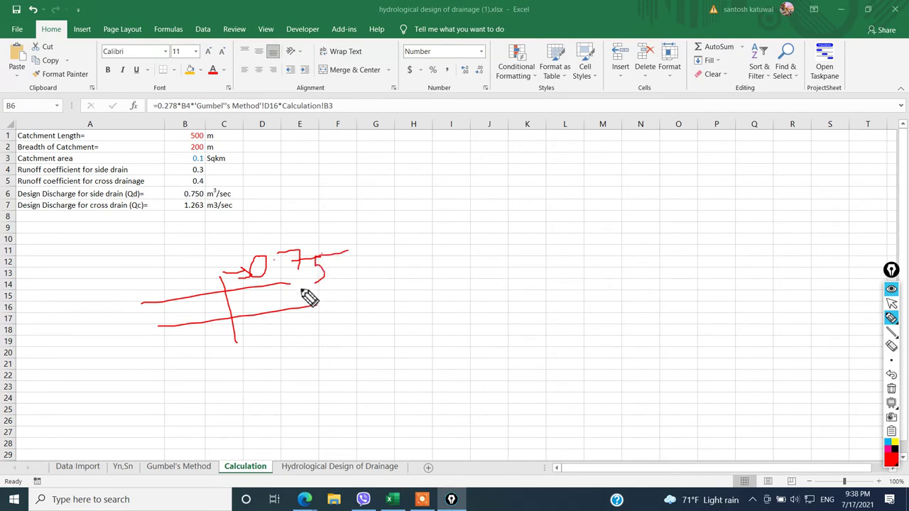
drag(254, 304, 266, 302)
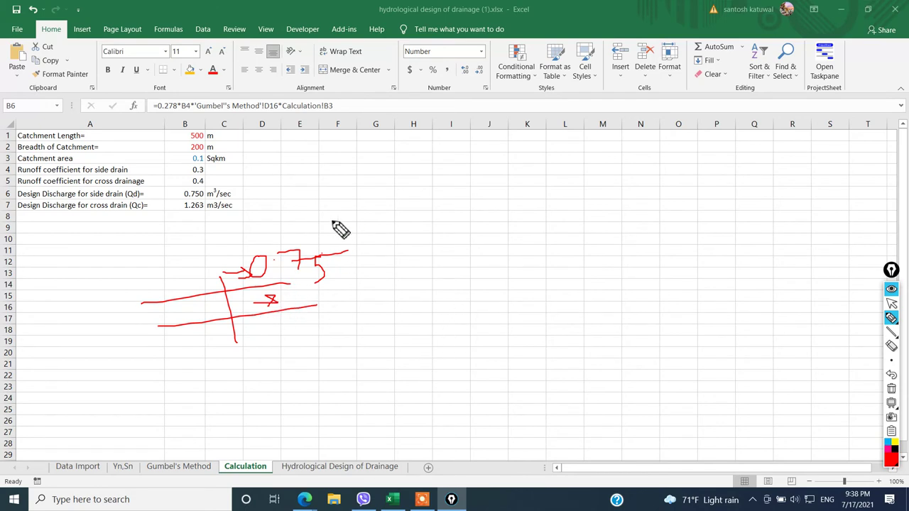
mouse_move(334, 228)
mouse_down()
mouse_move(239, 288)
mouse_move(400, 264)
mouse_move(334, 231)
mouse_up()
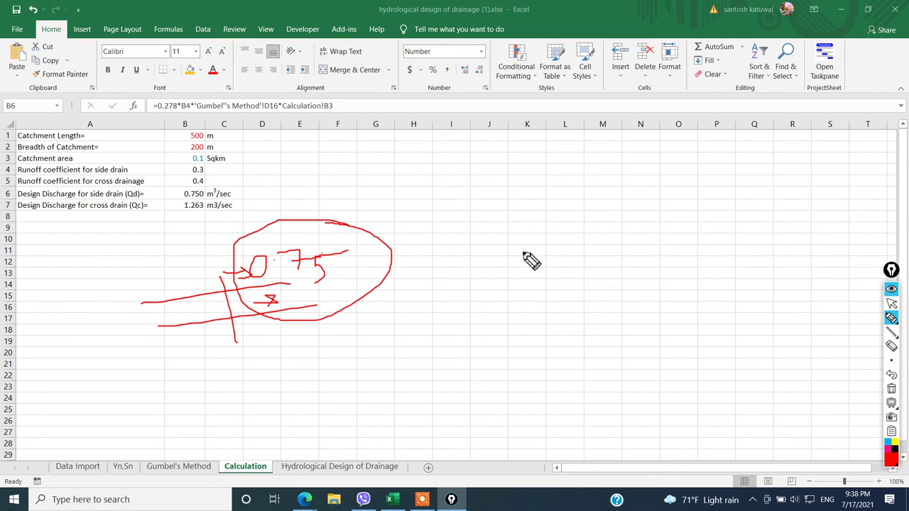
- Sketch a U-shaped drain cross-section with thick walls, and dimension its inner width as 0.5 and its depth as 0.3
mouse_move(506, 213)
mouse_down()
mouse_move(513, 274)
mouse_move(609, 272)
mouse_move(615, 204)
mouse_up()
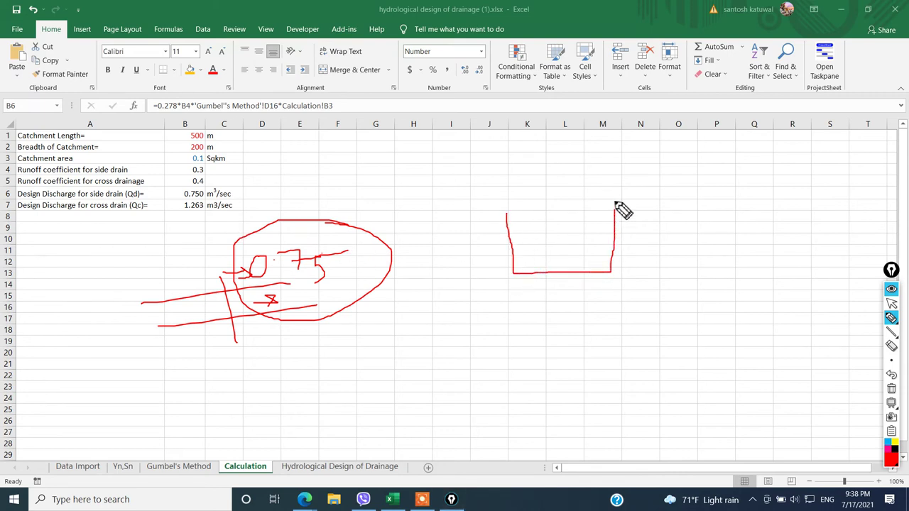
drag(506, 214, 508, 201)
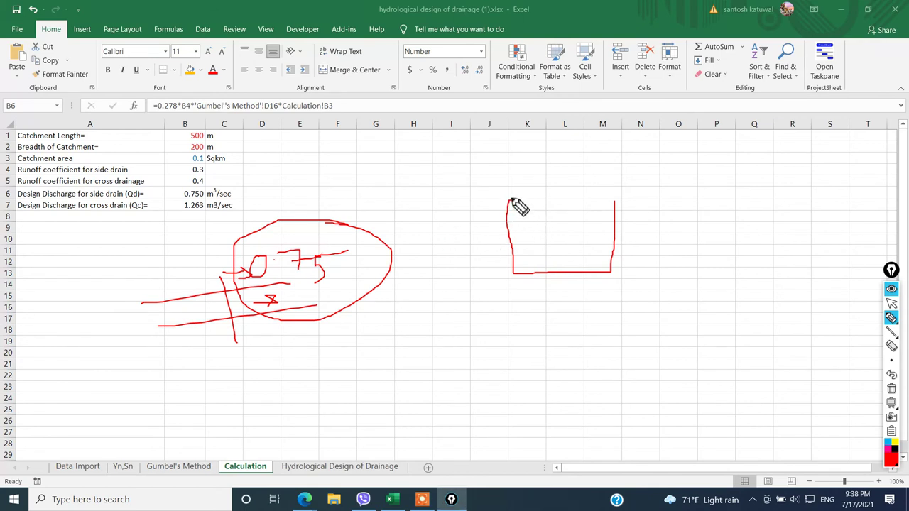
mouse_move(513, 201)
mouse_down()
mouse_move(526, 254)
mouse_move(591, 253)
mouse_move(593, 211)
mouse_move(615, 203)
mouse_up()
mouse_move(524, 183)
mouse_down()
mouse_move(591, 195)
mouse_move(523, 189)
mouse_move(573, 166)
mouse_up()
click(547, 166)
click(558, 172)
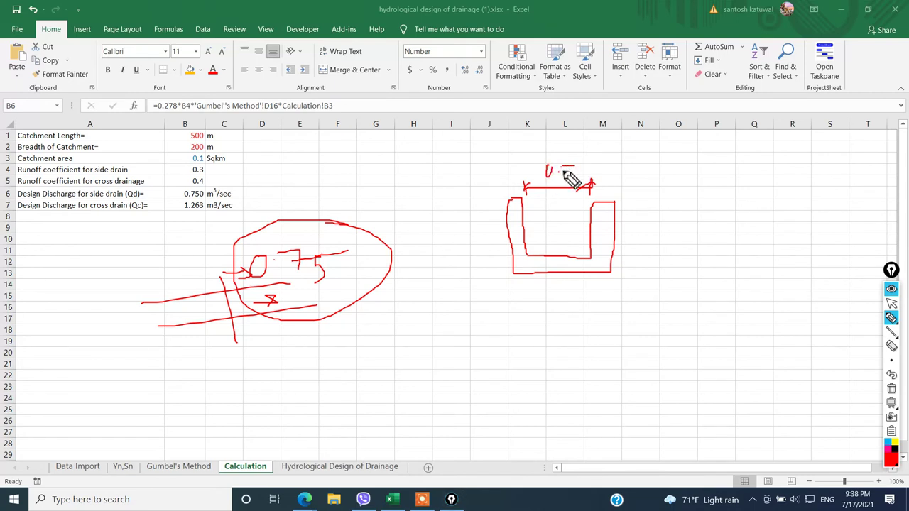
mouse_move(623, 202)
mouse_down()
mouse_move(637, 202)
mouse_move(630, 260)
mouse_move(647, 237)
mouse_up()
click(653, 236)
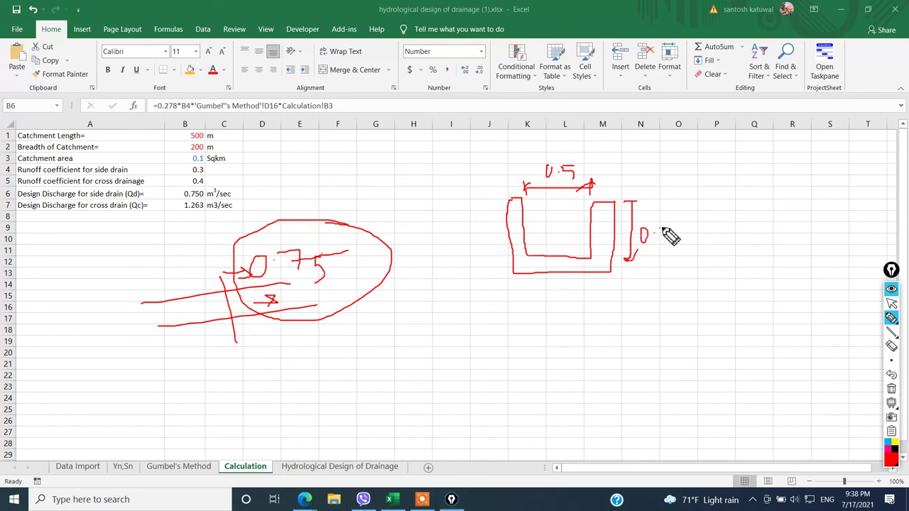
- Write the flow area A = 0.15 below the drain section sketch
drag(548, 340, 574, 339)
drag(571, 350, 561, 349)
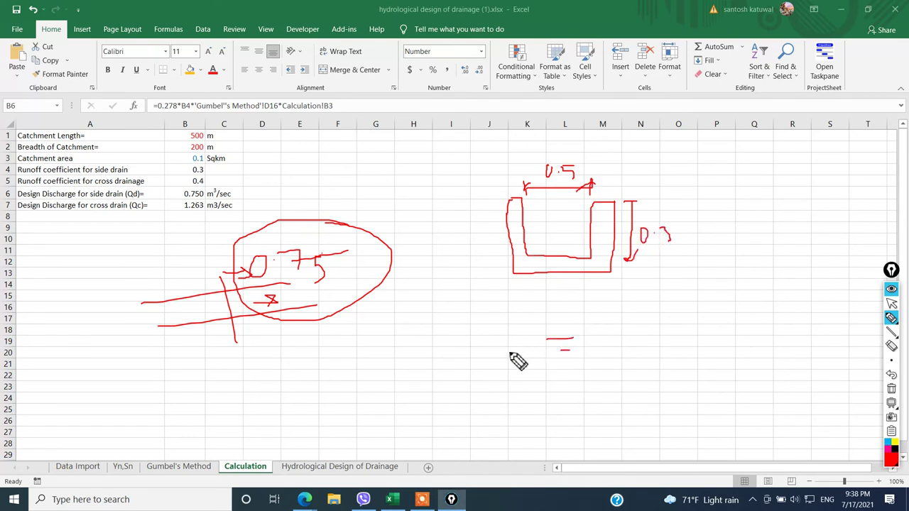
mouse_move(509, 364)
mouse_down()
mouse_move(538, 364)
mouse_move(534, 351)
mouse_up()
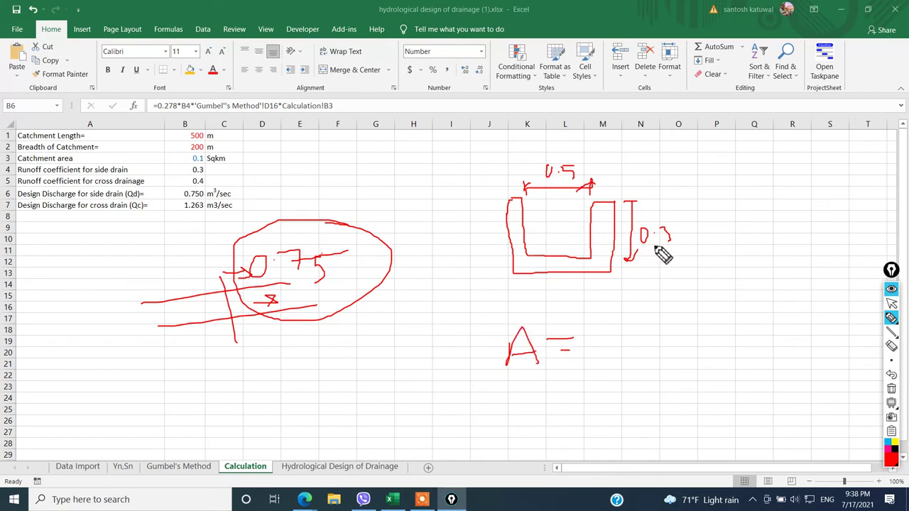
drag(602, 327, 646, 346)
click(630, 349)
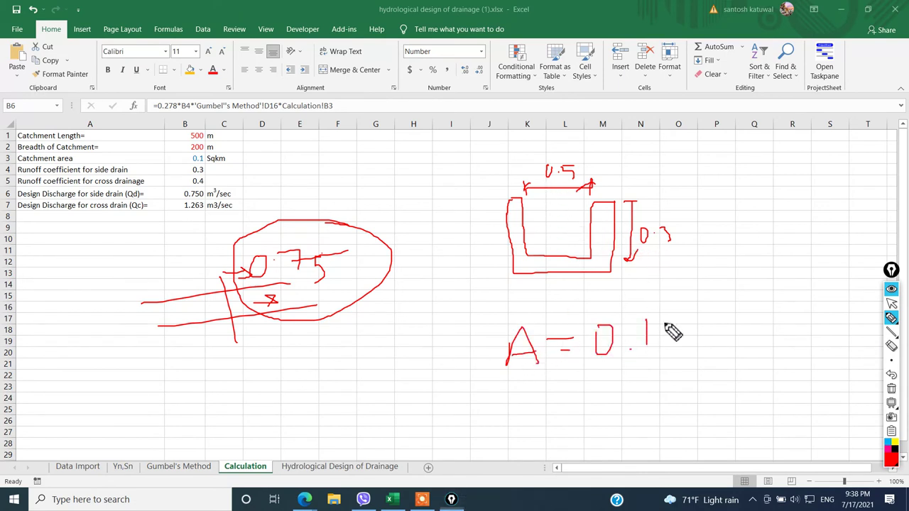
mouse_move(670, 313)
mouse_down()
mouse_move(685, 314)
mouse_move(675, 356)
mouse_up()
- Write the velocity formula V = 1/n A R^1/2 S^2/3 under the area note, and box the roughness coefficient n
mouse_move(509, 408)
mouse_down()
mouse_move(527, 431)
mouse_move(546, 395)
mouse_move(590, 430)
mouse_up()
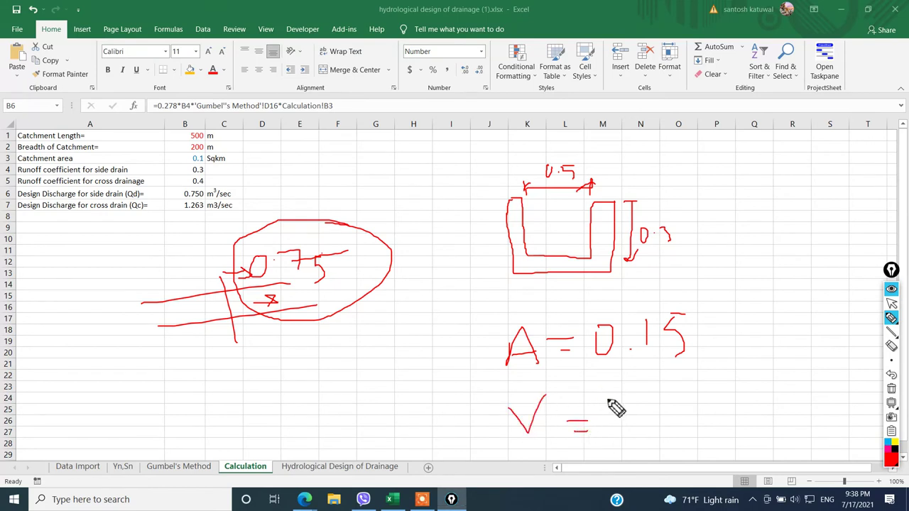
drag(608, 400, 615, 431)
mouse_move(609, 462)
mouse_down()
mouse_move(625, 460)
mouse_move(650, 430)
mouse_move(664, 431)
mouse_up()
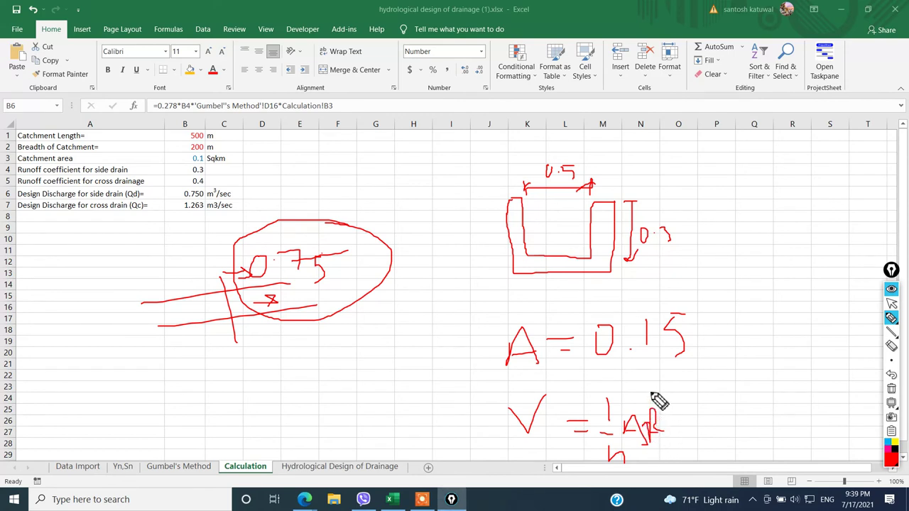
mouse_move(652, 394)
mouse_down()
mouse_move(678, 406)
mouse_move(684, 426)
mouse_move(717, 402)
mouse_up()
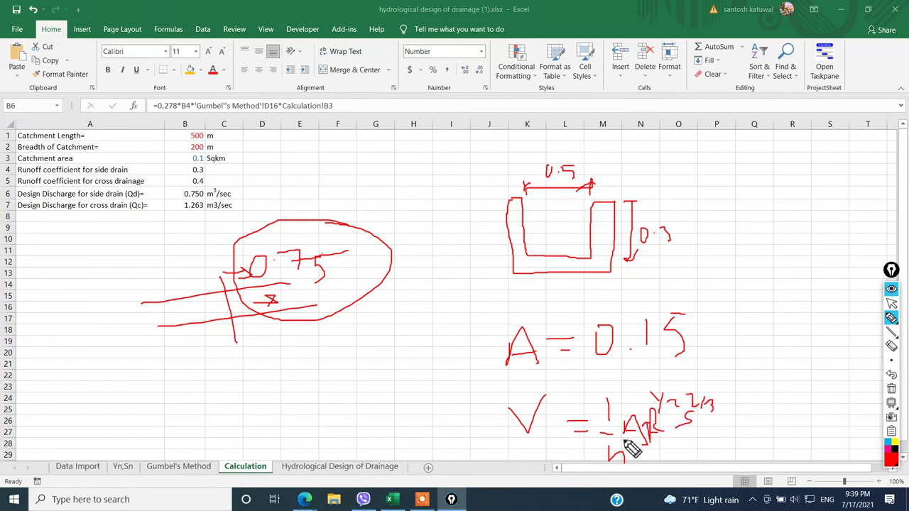
mouse_move(625, 448)
mouse_down()
mouse_move(609, 462)
mouse_move(635, 456)
mouse_up()
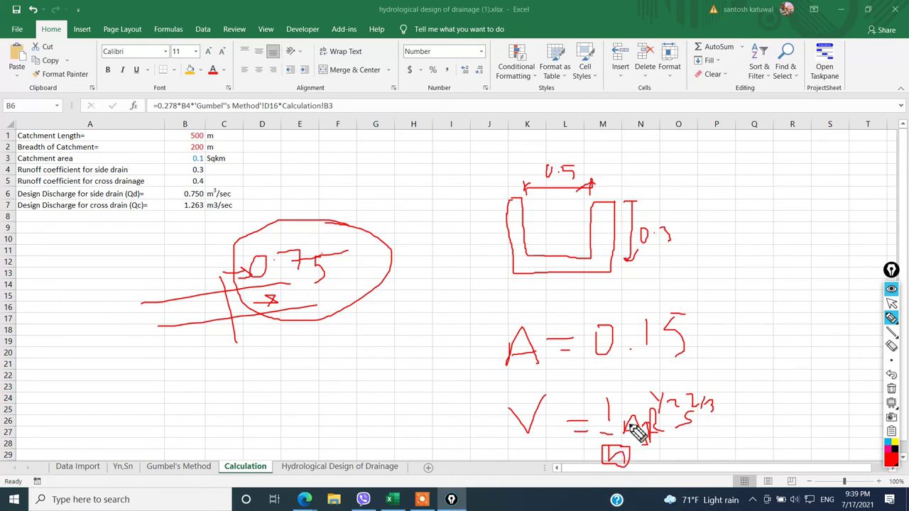
- Circle 0.15 with an arrow to A in the formula, trace the section's wetted perimeter, and write R = 0.11
mouse_move(685, 314)
mouse_down()
mouse_move(590, 350)
mouse_move(671, 368)
mouse_move(625, 410)
mouse_up()
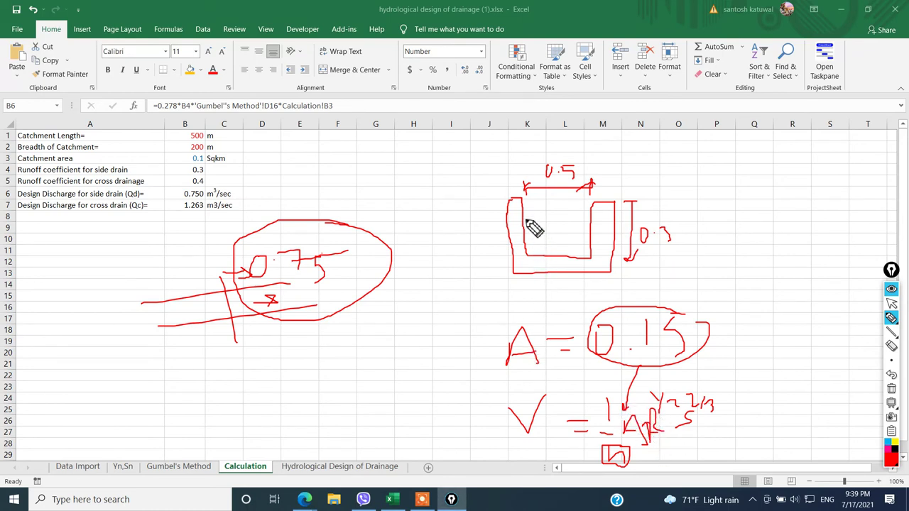
mouse_move(527, 223)
mouse_down()
mouse_move(529, 254)
mouse_move(590, 254)
mouse_move(589, 216)
mouse_up()
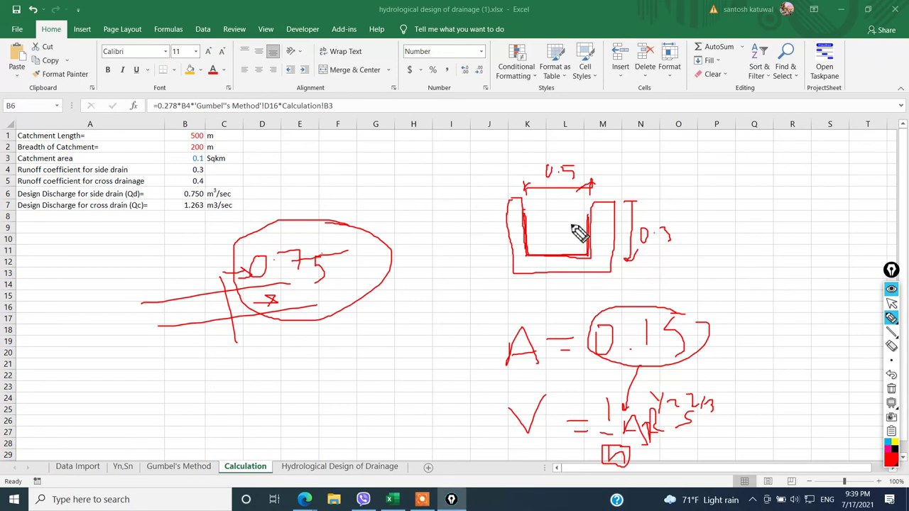
mouse_move(759, 318)
mouse_down()
mouse_move(758, 353)
mouse_move(814, 306)
mouse_move(844, 306)
mouse_up()
click(819, 307)
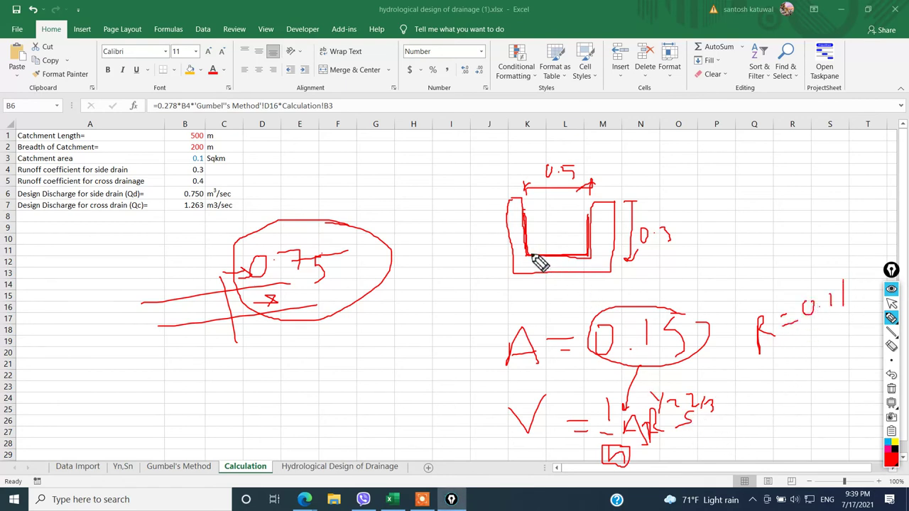
- Sketch a falling ground profile with straight slope lines across the drain sketch, and label it with a circled S
mouse_move(64, 297)
mouse_down()
mouse_move(105, 320)
mouse_move(298, 374)
mouse_move(373, 406)
mouse_up()
drag(65, 297, 220, 365)
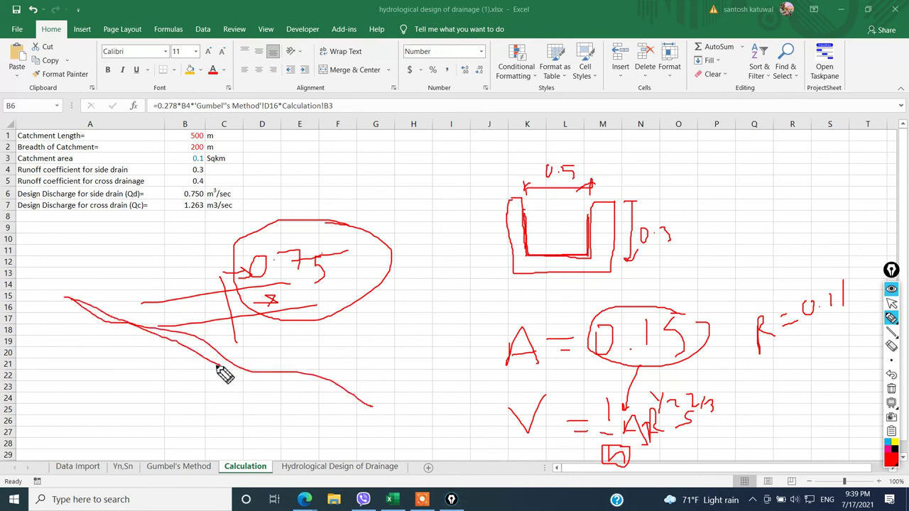
drag(83, 309, 213, 372)
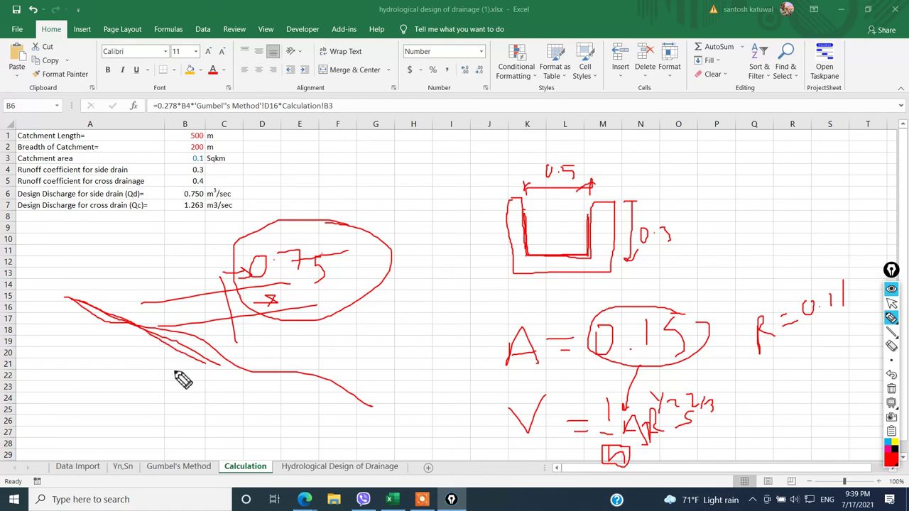
mouse_move(160, 341)
mouse_down()
mouse_move(158, 361)
mouse_move(170, 348)
mouse_move(199, 363)
mouse_up()
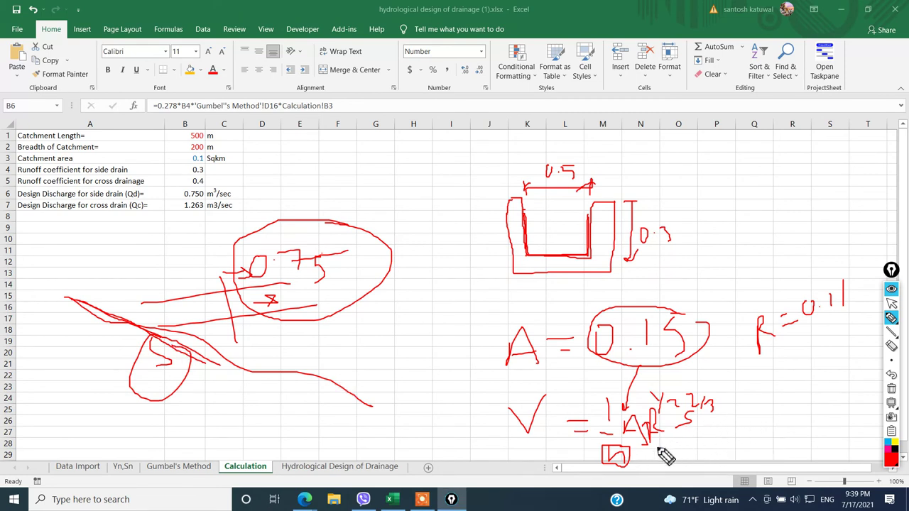
- Clear all ink annotations with the normal pointer restored, and select Manning's formula on the Hydrological Design of Drainage sheet
click(892, 390)
click(891, 303)
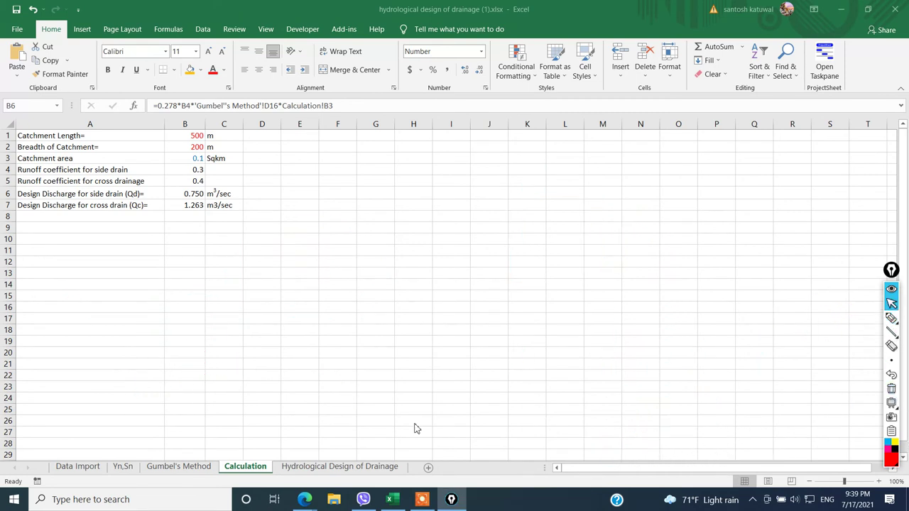
click(336, 466)
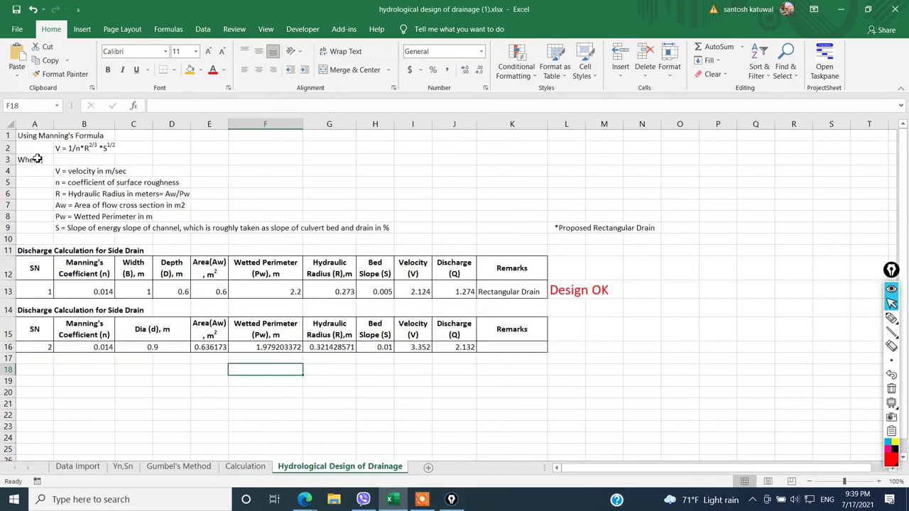
click(62, 152)
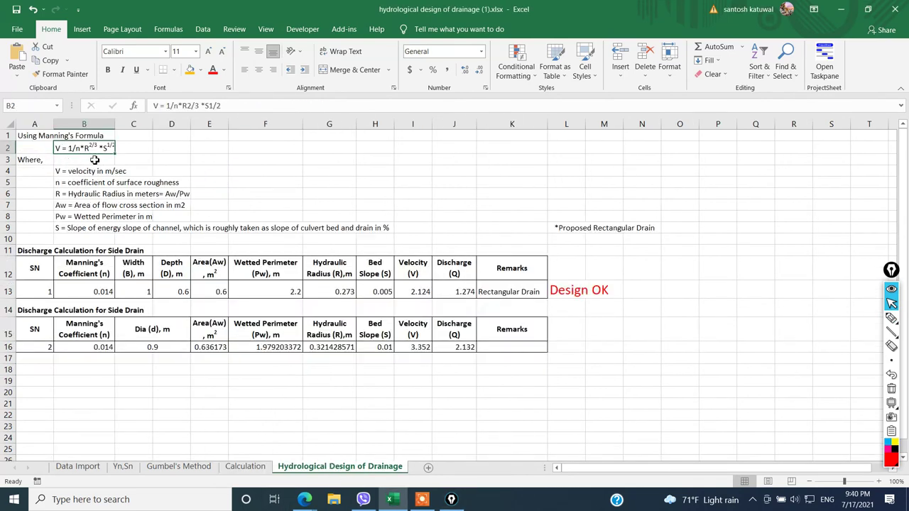
- Colour the rectangular drain's width and depth values and the diameter value of the second table red
drag(98, 294, 175, 291)
click(133, 292)
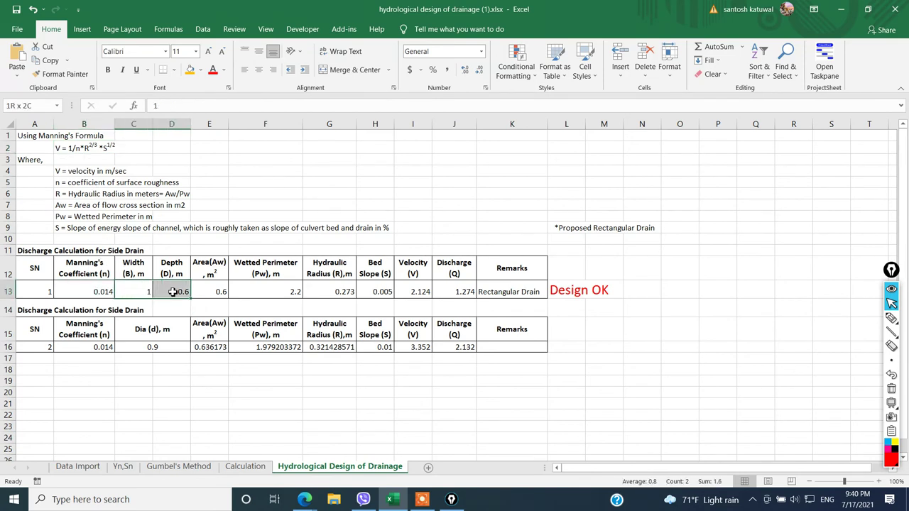
click(265, 265)
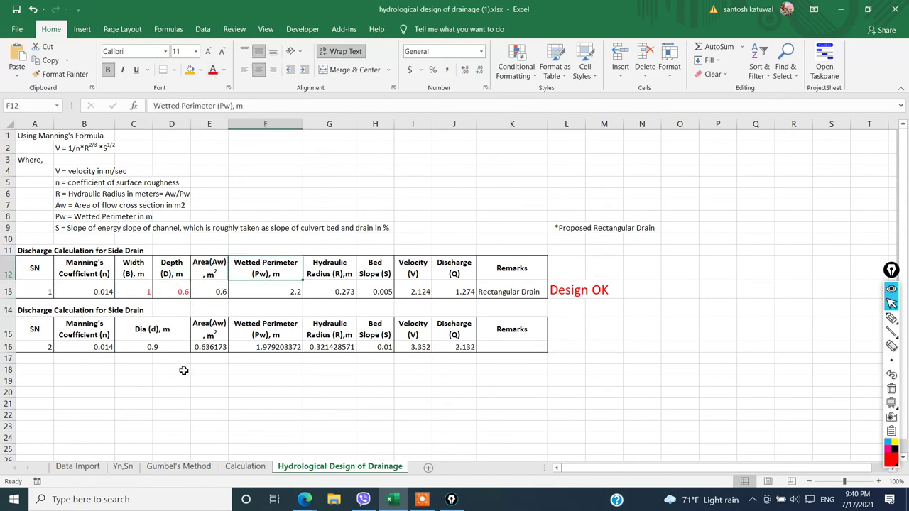
click(178, 347)
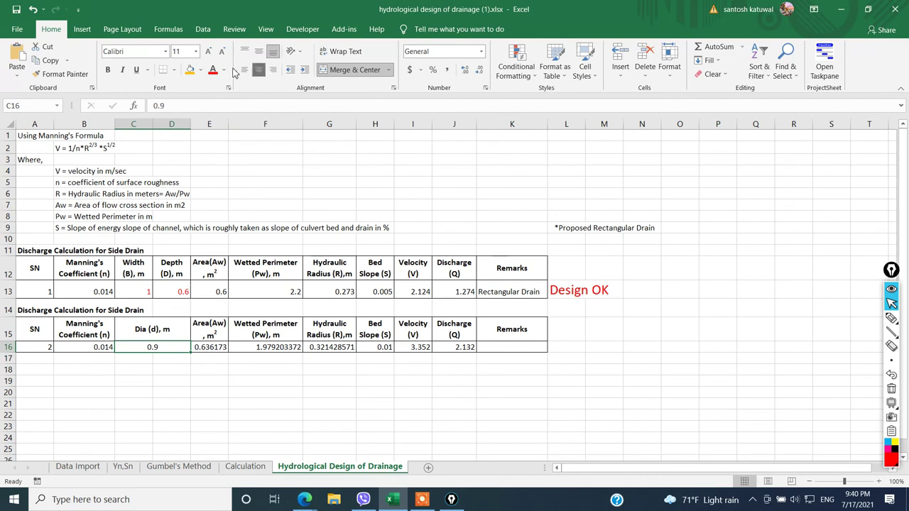
click(498, 336)
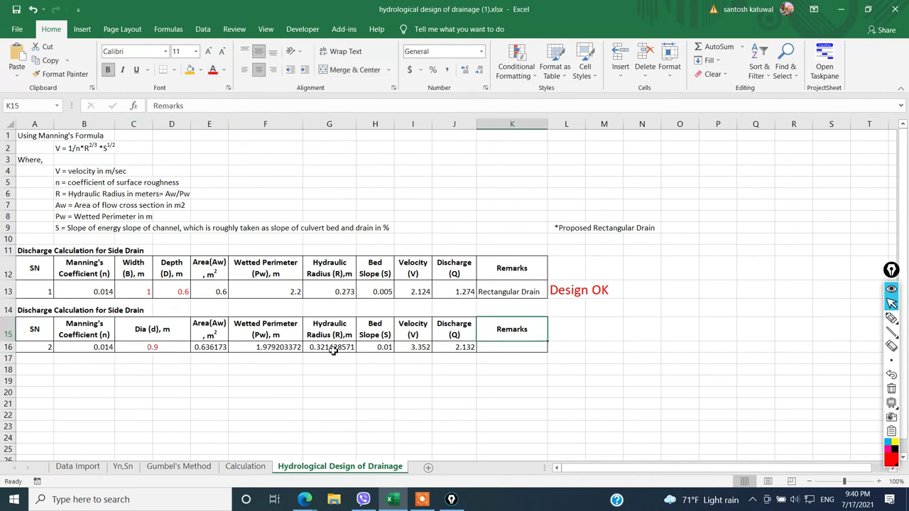
drag(143, 289, 195, 298)
click(247, 305)
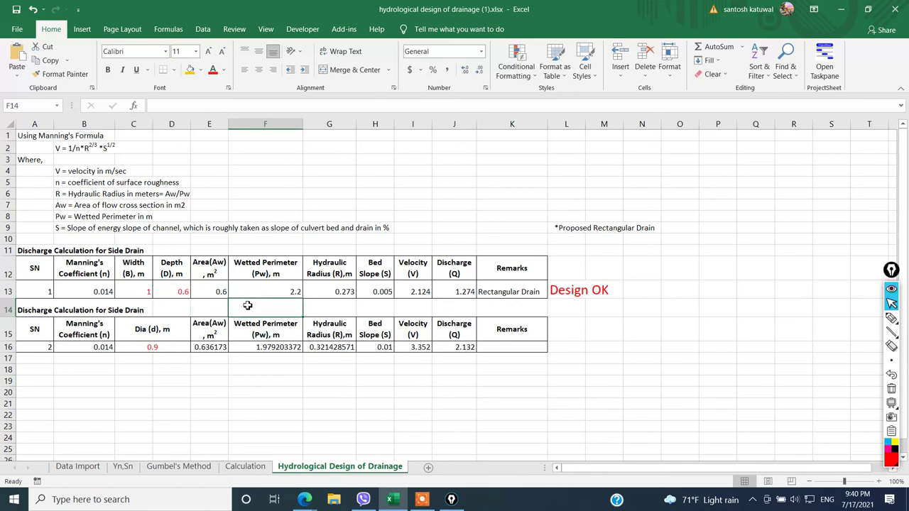
click(240, 338)
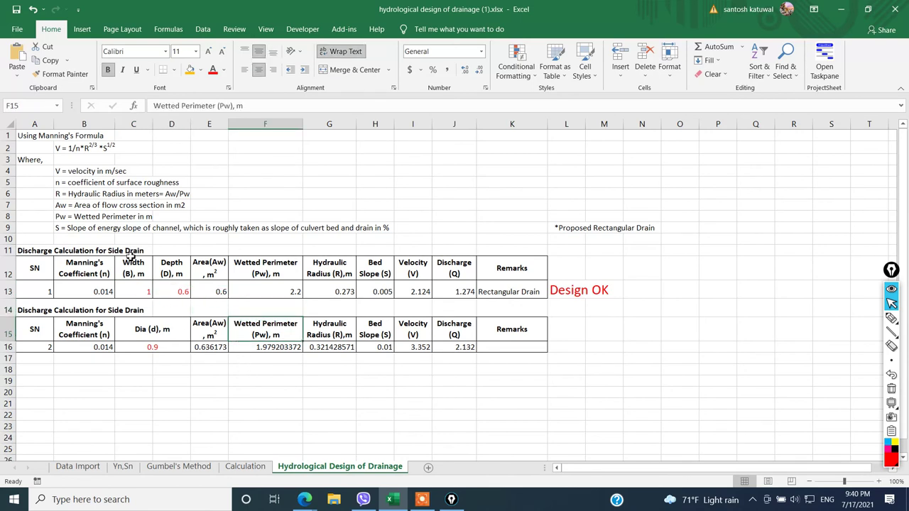
click(55, 150)
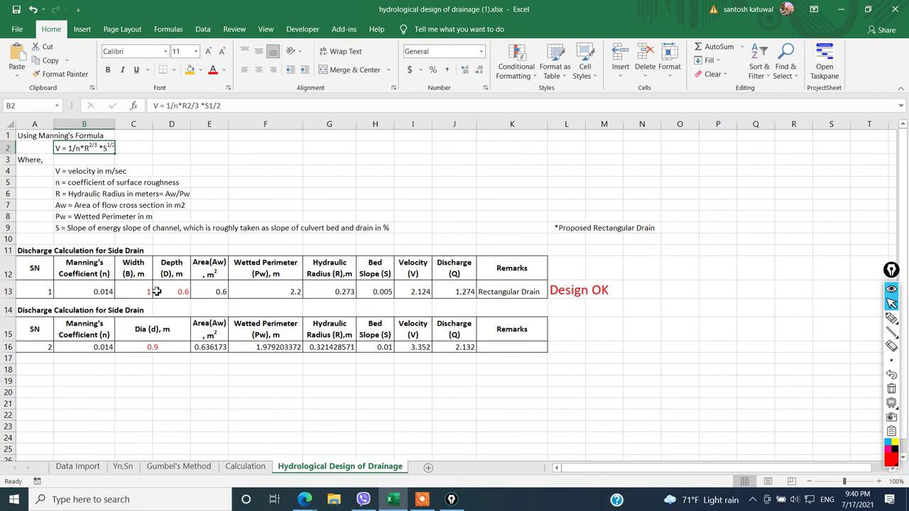
- Set the rectangular side drain's width to 0.5 m, and select its depth value
drag(136, 293, 178, 291)
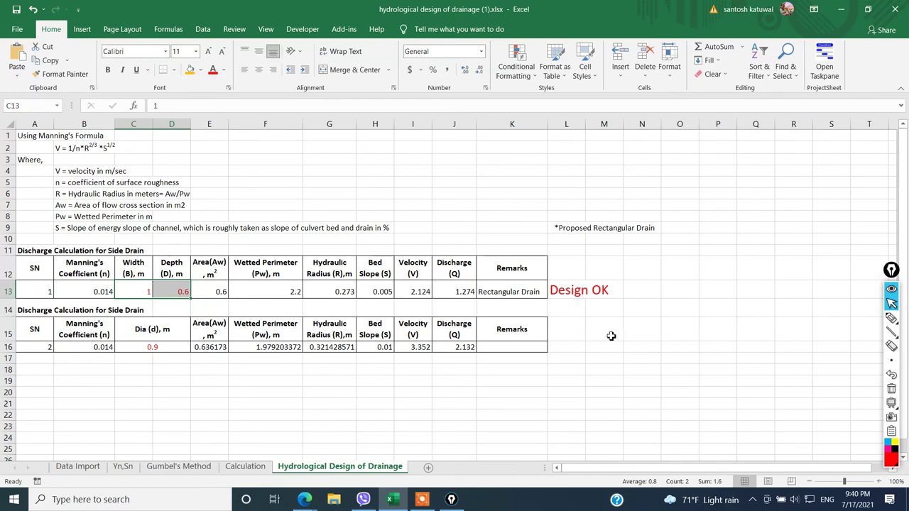
click(137, 293)
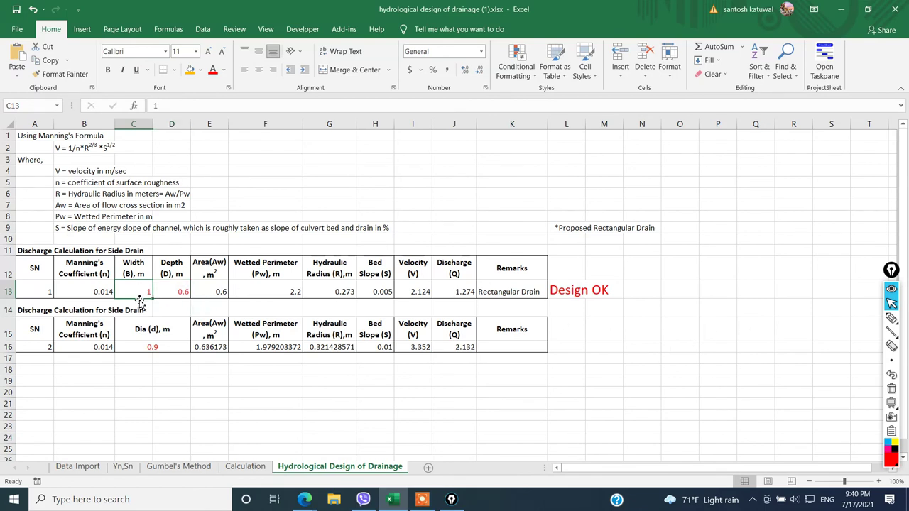
text(0.5)
key(Return)
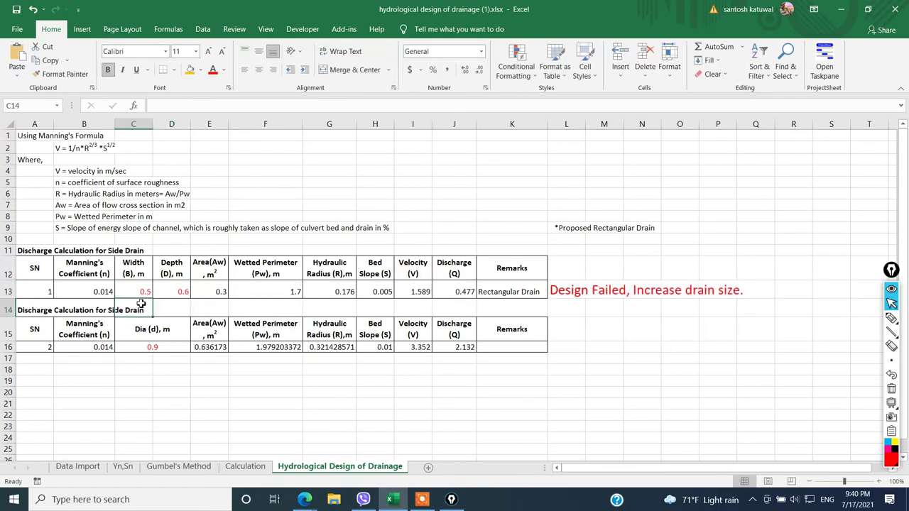
click(141, 295)
click(165, 294)
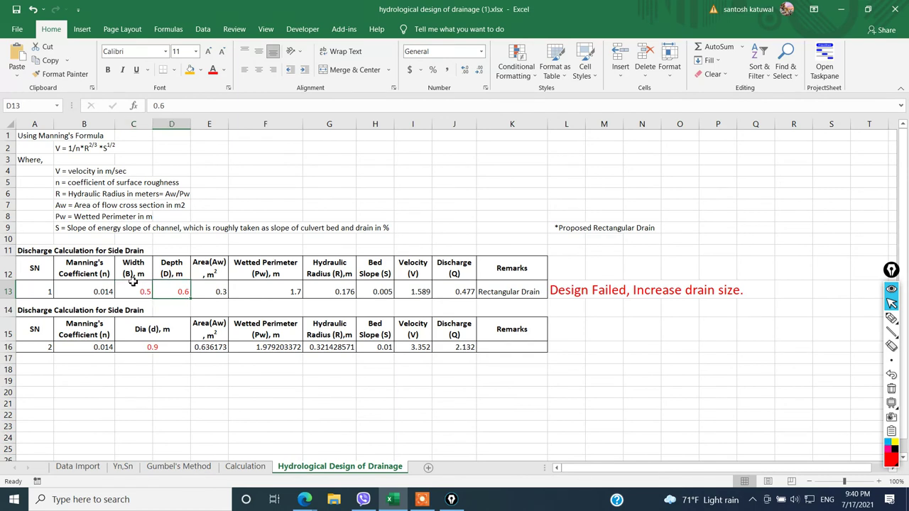
- Sketch a red open-topped drain section beside the Manning's formula notes, with arrows marking its width and depth
click(891, 318)
mouse_move(415, 155)
mouse_down()
mouse_move(422, 196)
mouse_move(479, 192)
mouse_move(485, 150)
mouse_up()
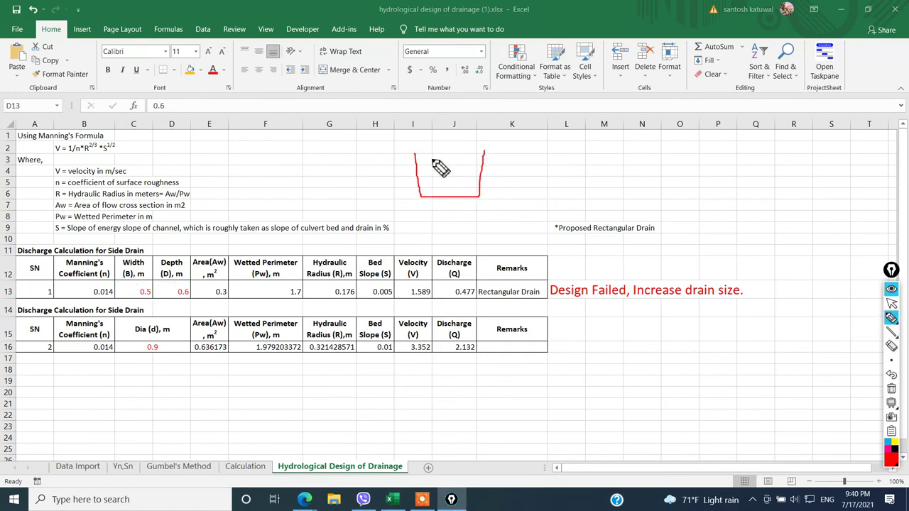
mouse_move(422, 158)
mouse_down()
mouse_move(482, 157)
mouse_move(491, 191)
mouse_up()
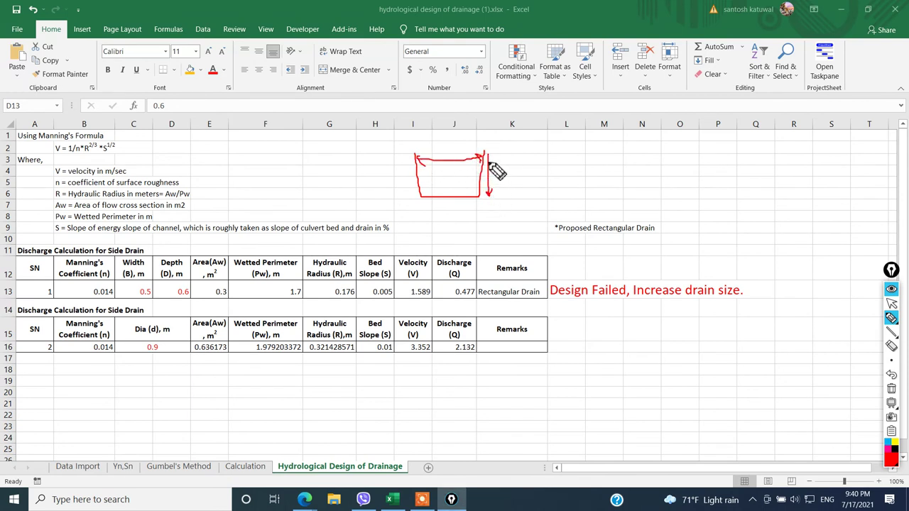
- Circle the rectangular drain's width and depth values, and underline the design check message beside the table
mouse_move(150, 294)
mouse_down()
mouse_move(135, 288)
mouse_move(145, 277)
mouse_move(184, 283)
mouse_up()
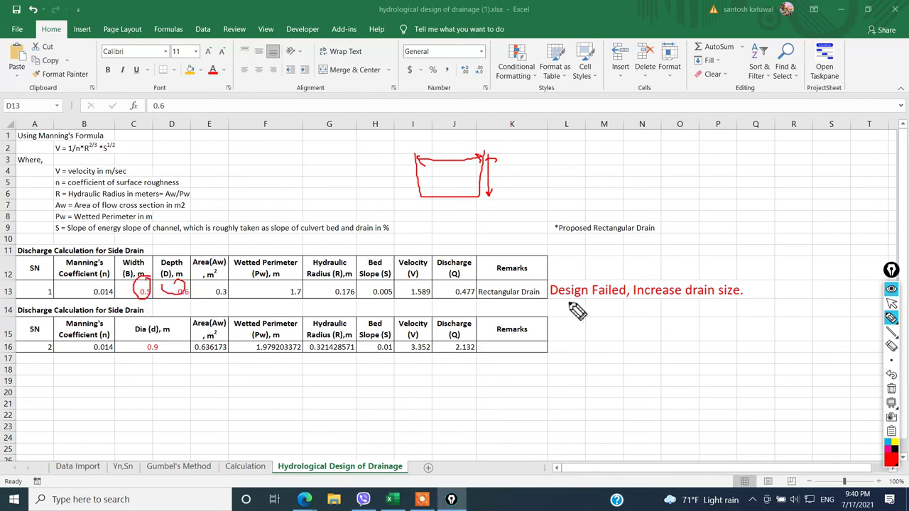
drag(558, 301, 733, 304)
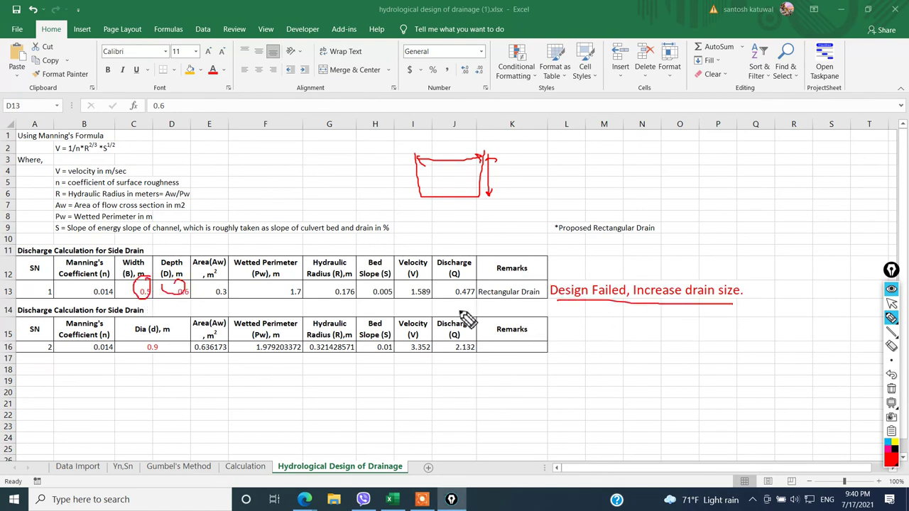
- Box the rectangular drain's discharge value in red, clear all pen annotations and return to normal cell selection
mouse_move(476, 283)
mouse_down()
mouse_move(454, 292)
mouse_move(475, 298)
mouse_move(477, 285)
mouse_up()
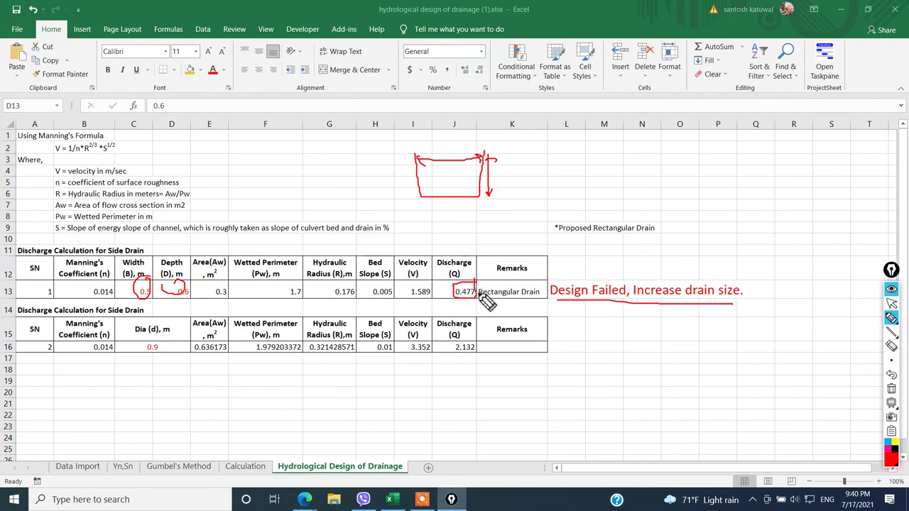
drag(459, 297, 454, 296)
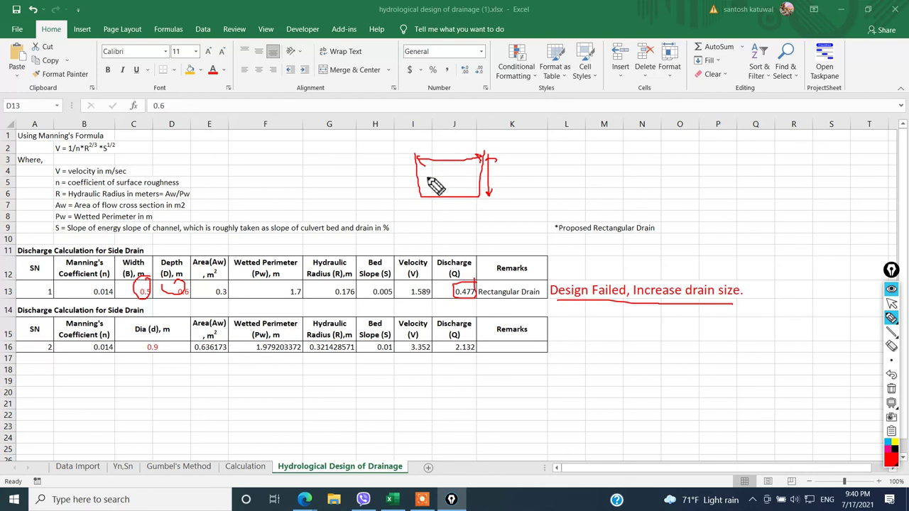
click(891, 389)
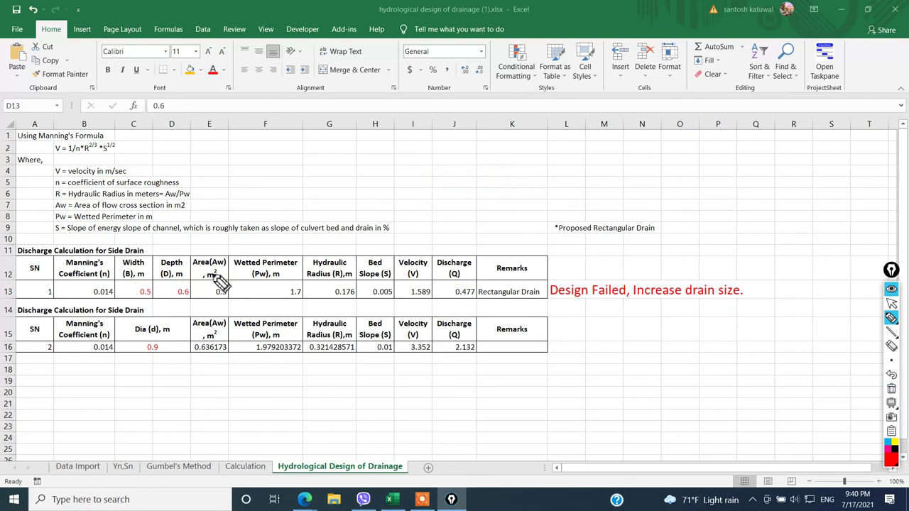
mouse_move(892, 319)
click(892, 303)
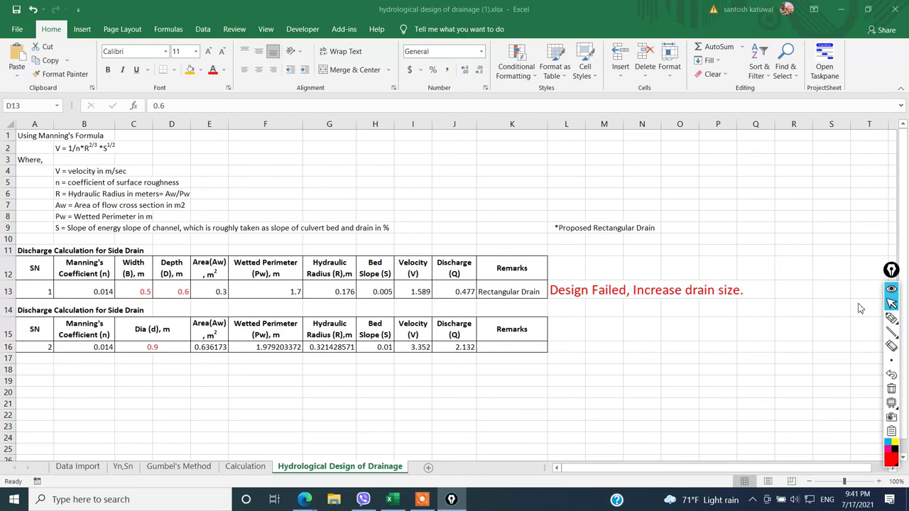
- Set the rectangular drain's bed slope to 0.08 and colour the value red
click(380, 291)
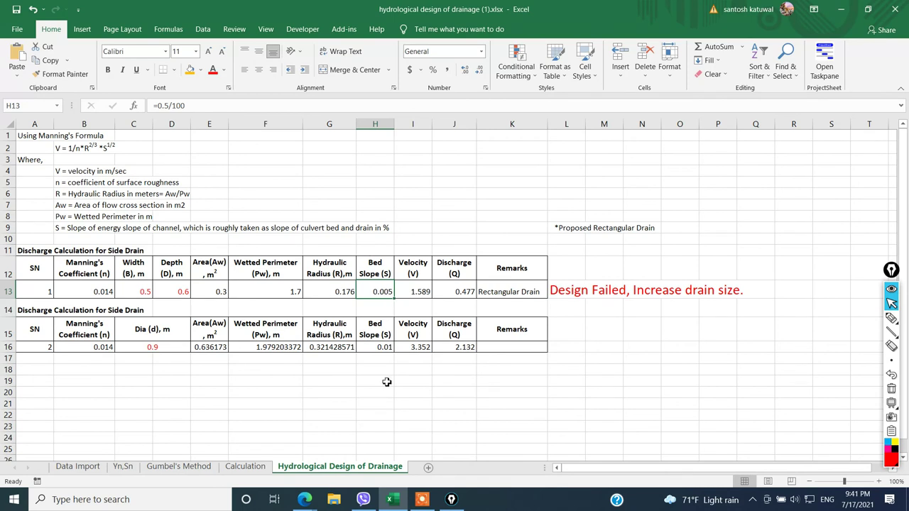
text(0.0)
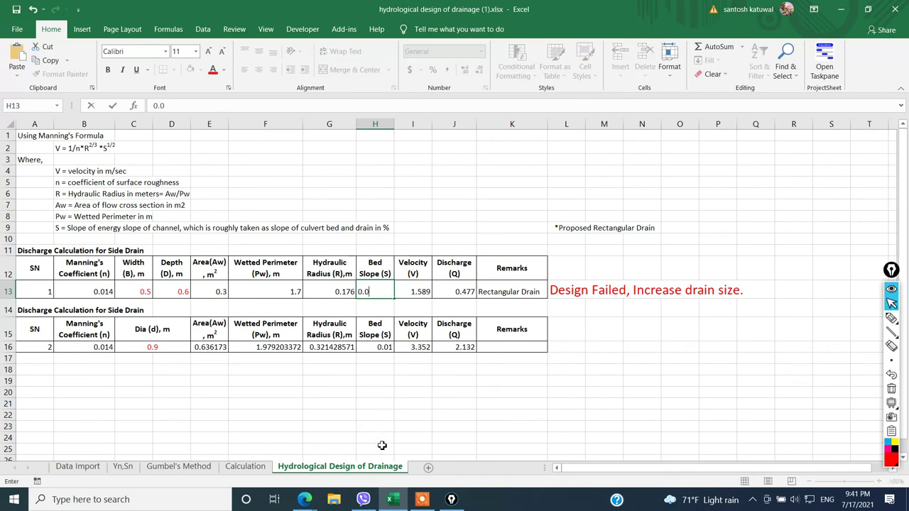
key(Return)
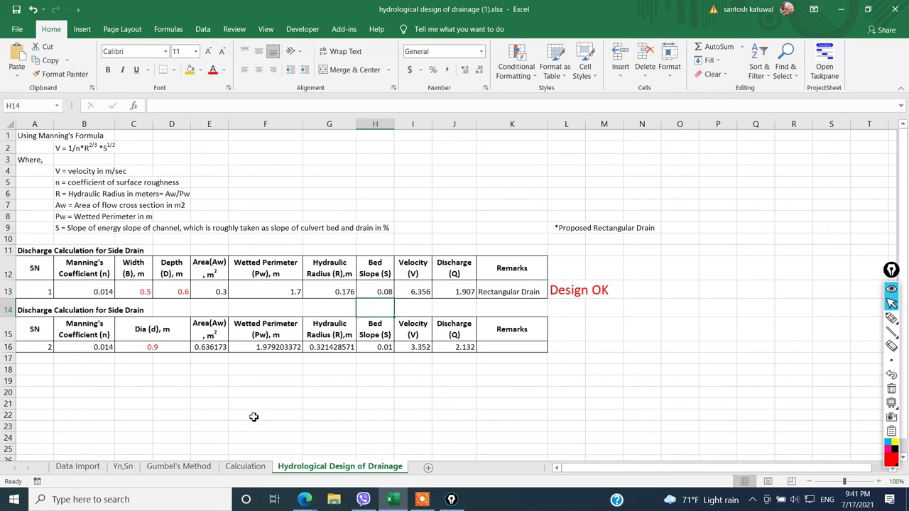
click(378, 290)
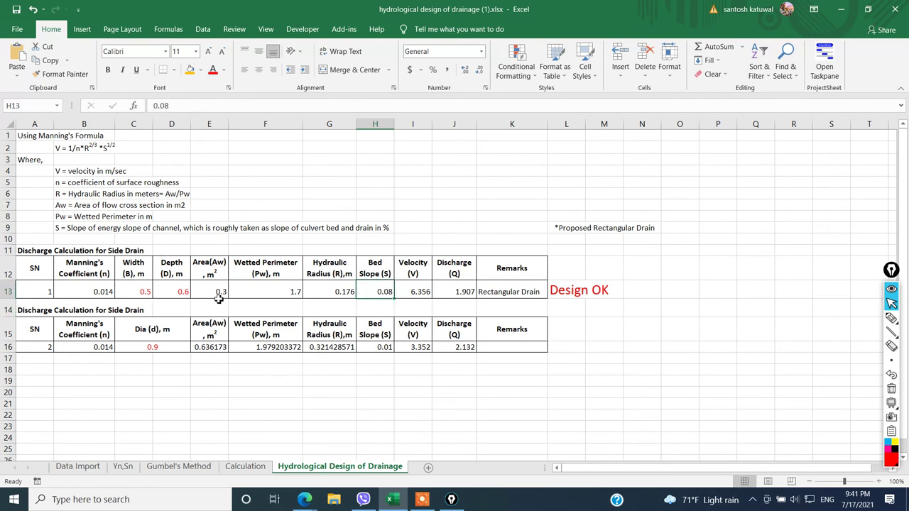
click(213, 69)
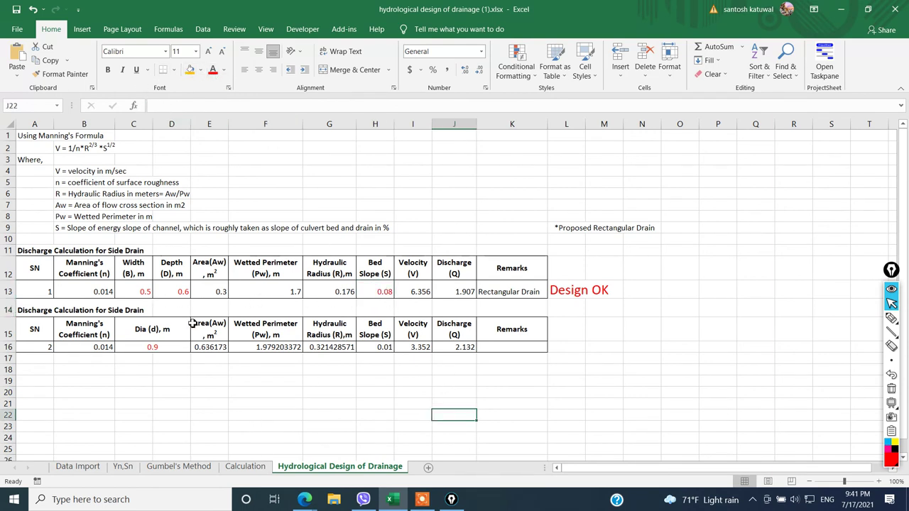
- Review the rectangular drain's dimensions, bed slope and discharge, and set its depth to 0.3 m
drag(139, 292, 176, 292)
click(373, 291)
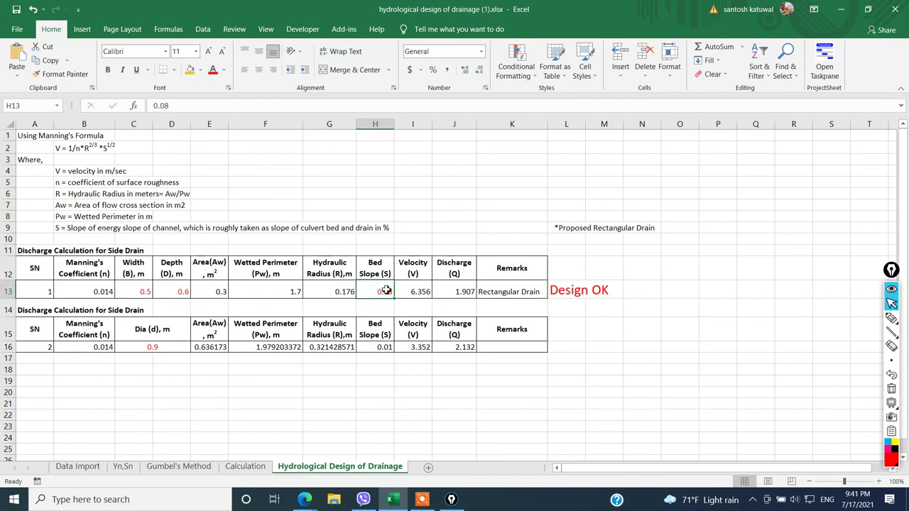
click(465, 291)
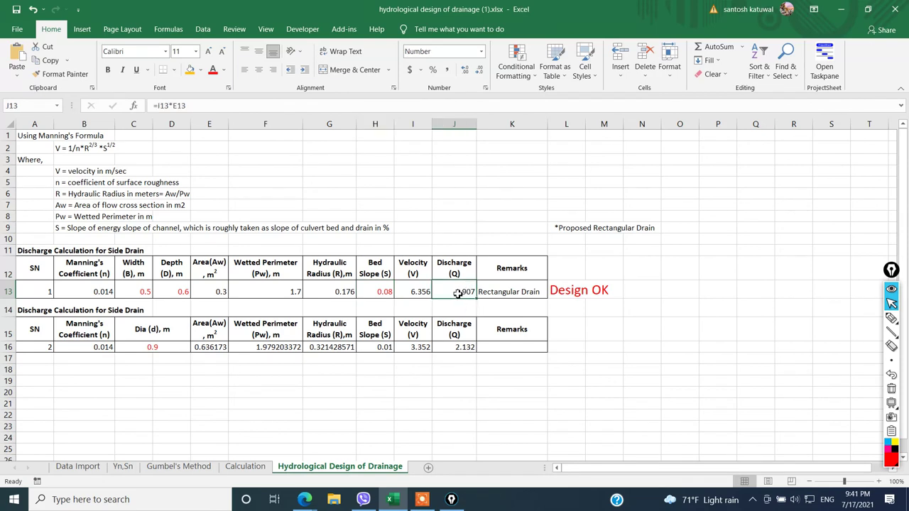
click(141, 294)
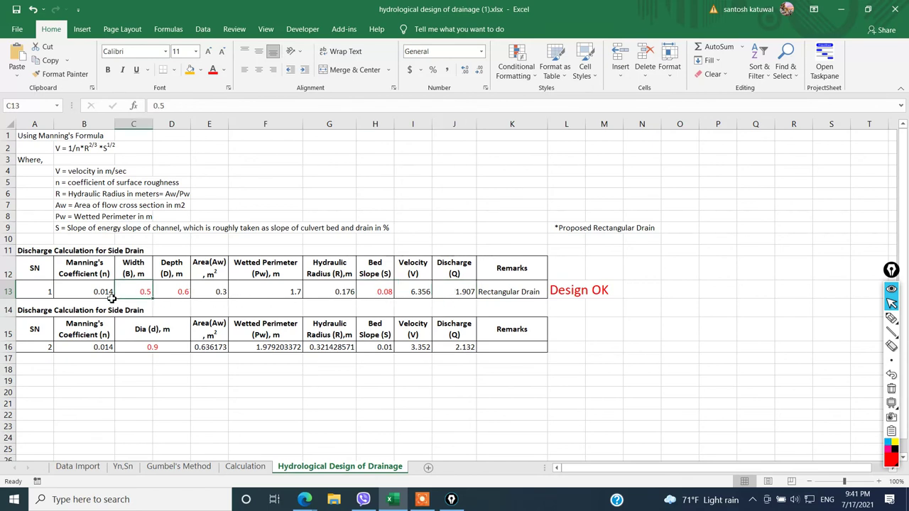
click(165, 294)
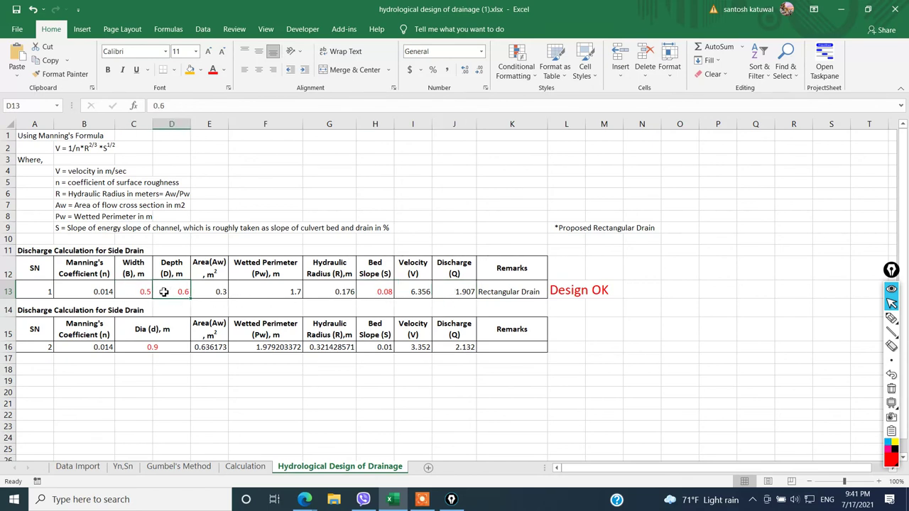
text(0.3)
key(Return)
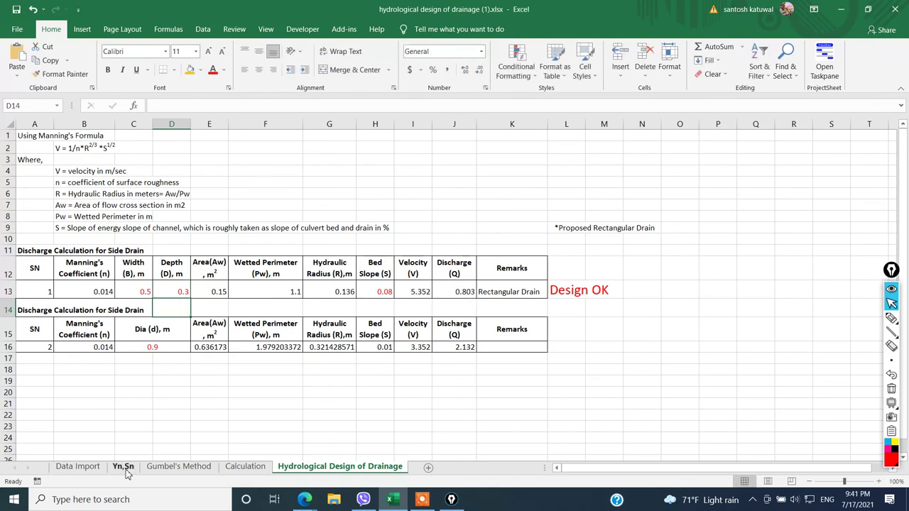
- Compare the side drain's design discharge on the Calculation sheet with the rectangular drain's computed discharge
click(176, 467)
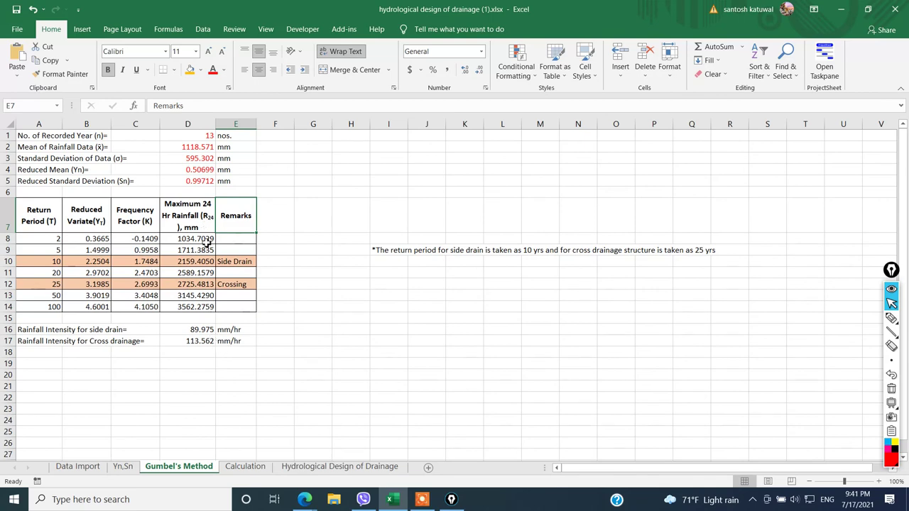
click(245, 467)
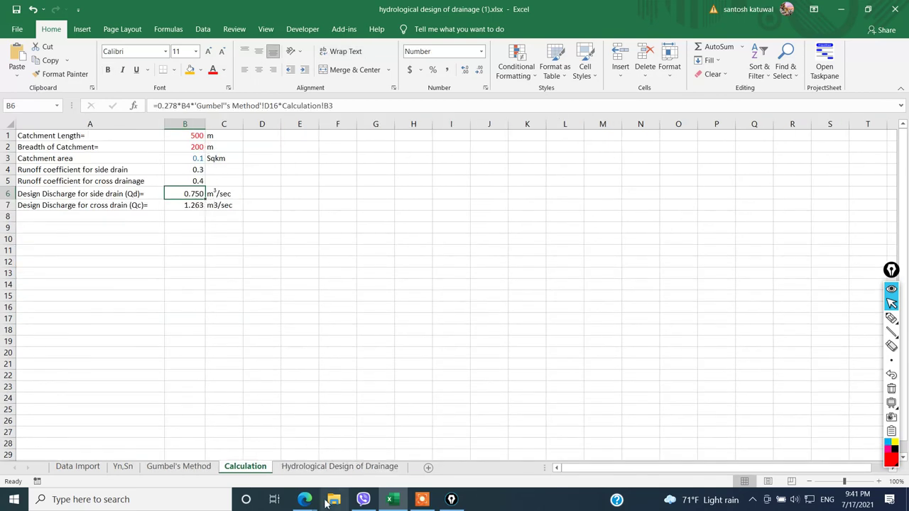
click(328, 467)
click(449, 293)
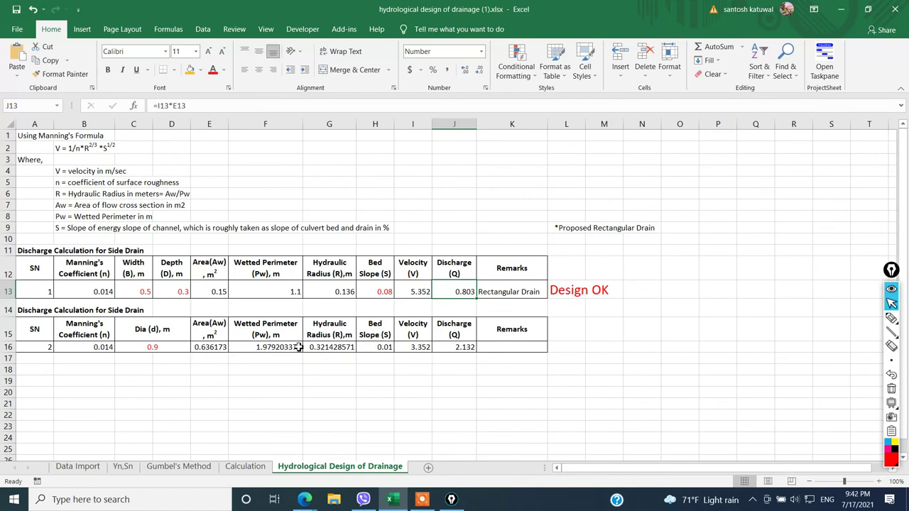
- Colour the bed slope value of the second discharge table red
click(382, 346)
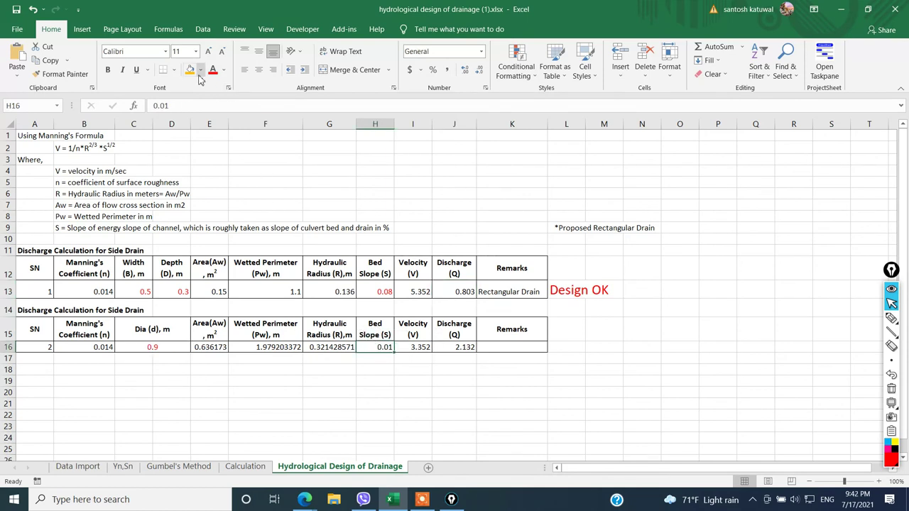
click(212, 69)
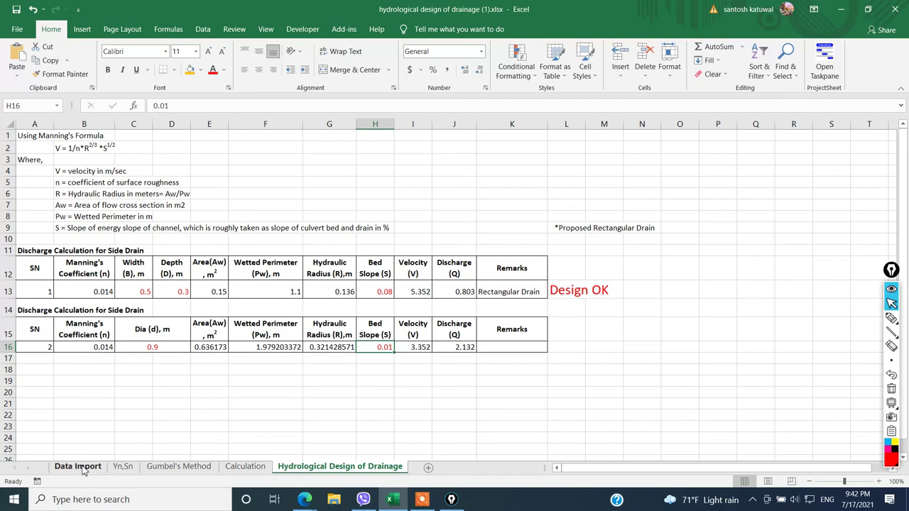
click(555, 390)
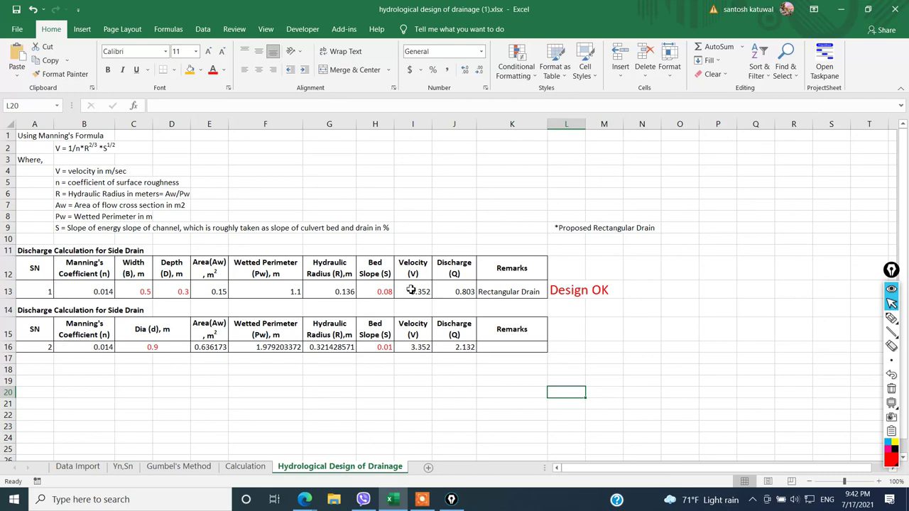
- Review the workbook's sheets in order, from the rainfall data through Yn,Sn, Gumbel's Method and Calculation to the drainage design
click(67, 467)
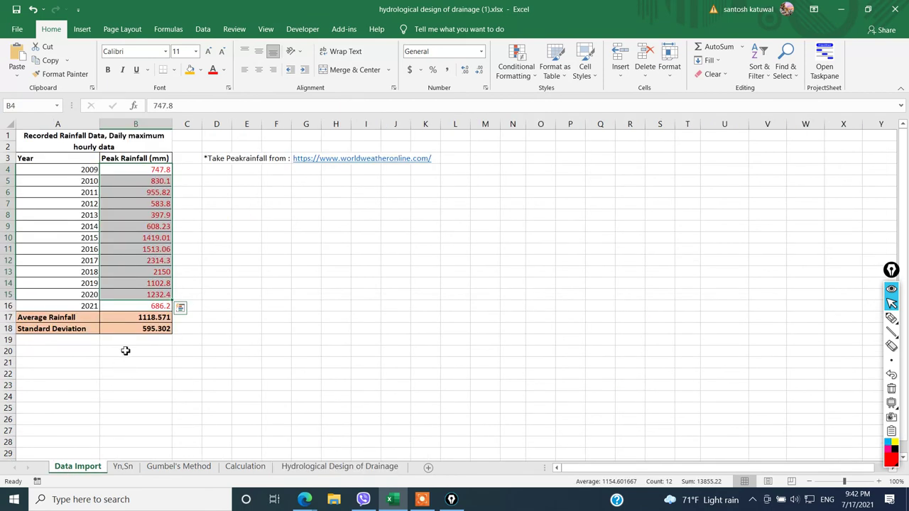
click(222, 294)
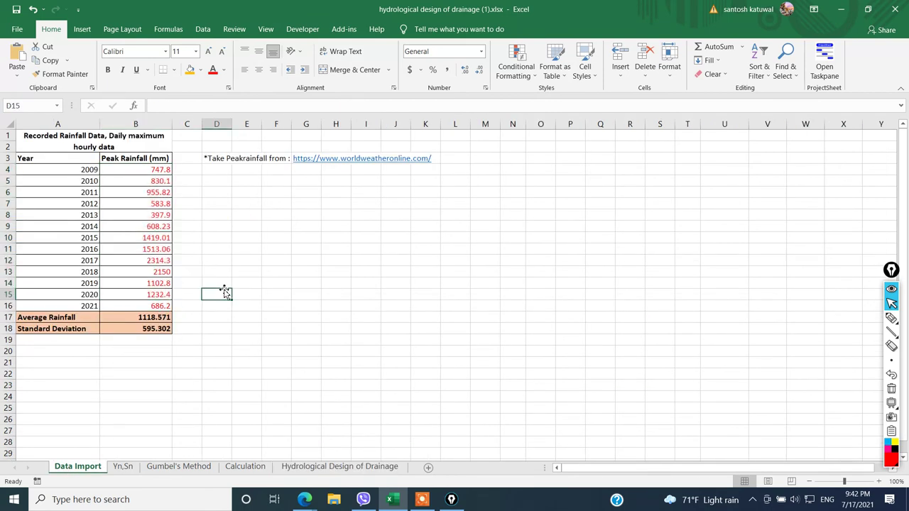
click(123, 466)
scroll(169, 300, down, 9)
scroll(170, 305, up, 9)
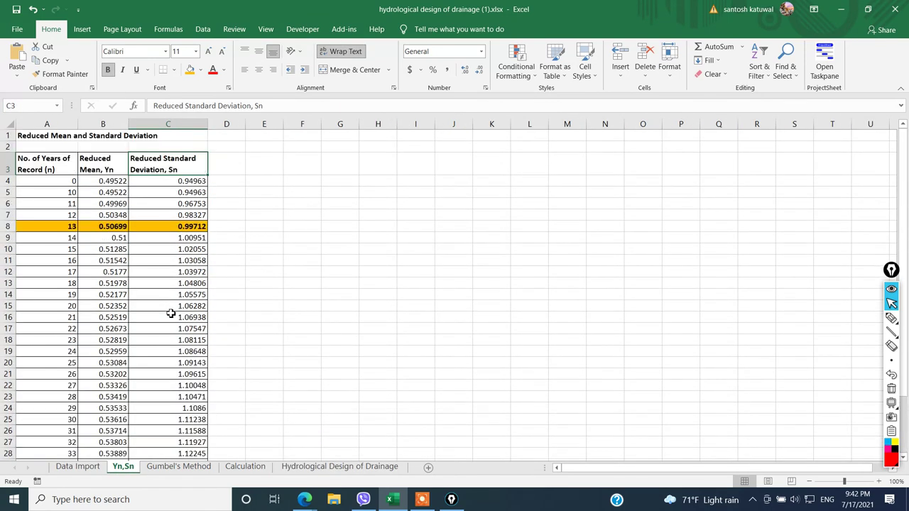
click(181, 469)
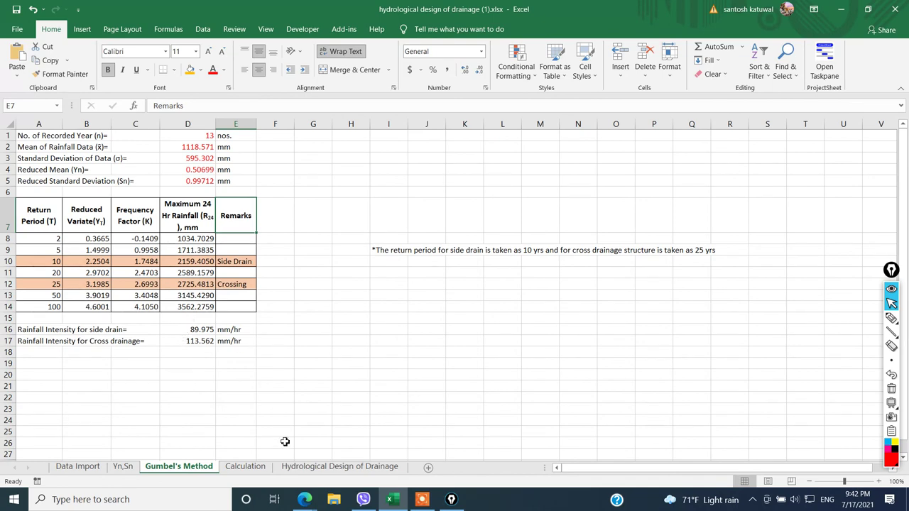
click(256, 469)
click(284, 467)
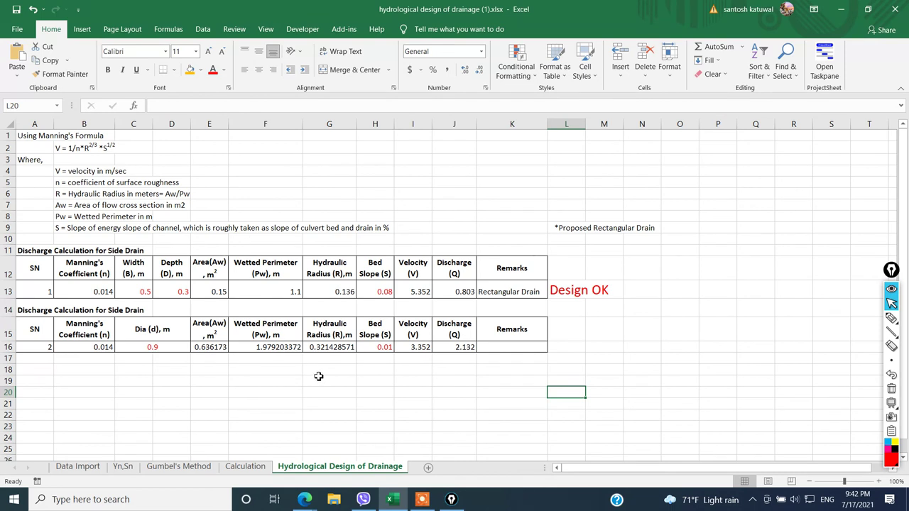
- Inspect the rectangular drain's width, depth and discharge values in the side drain table
click(132, 290)
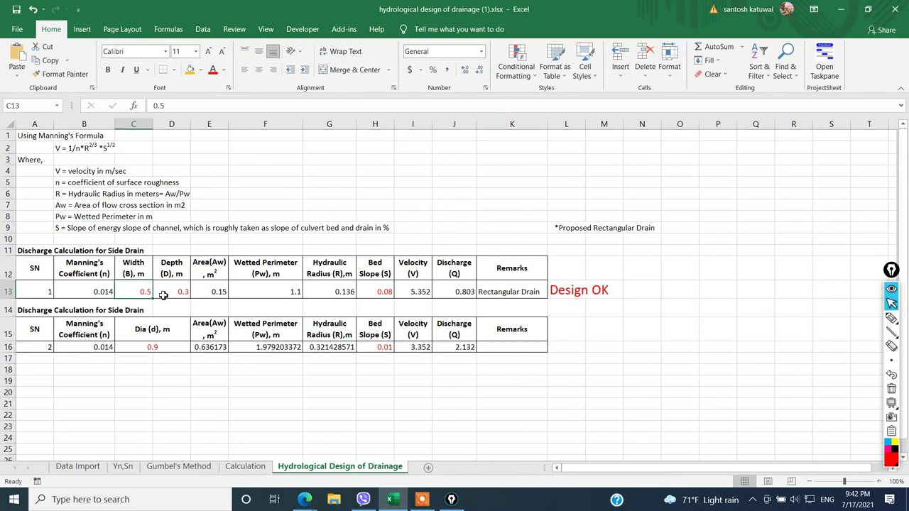
key(Right)
click(130, 287)
key(Right)
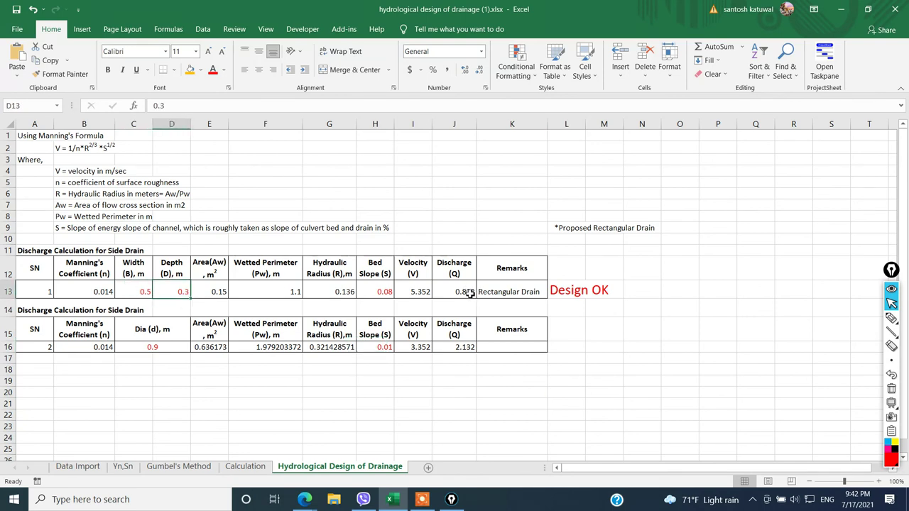
click(447, 294)
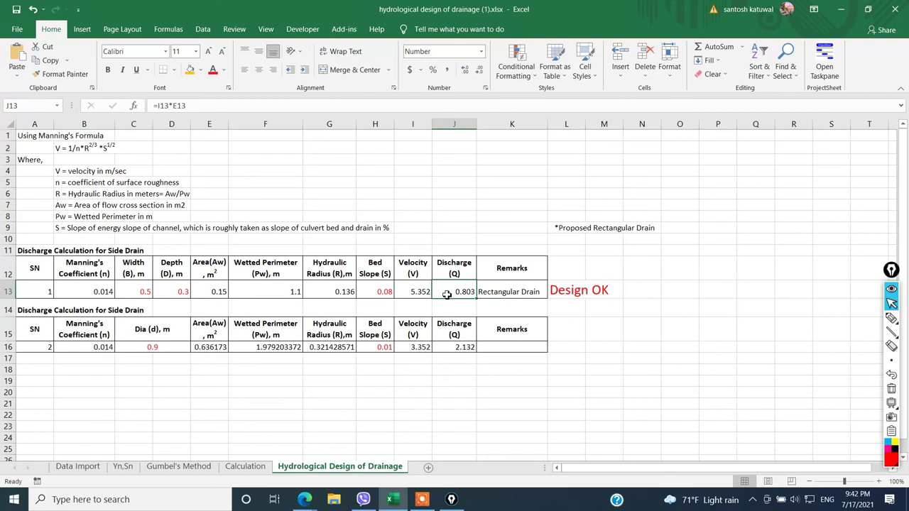
click(424, 358)
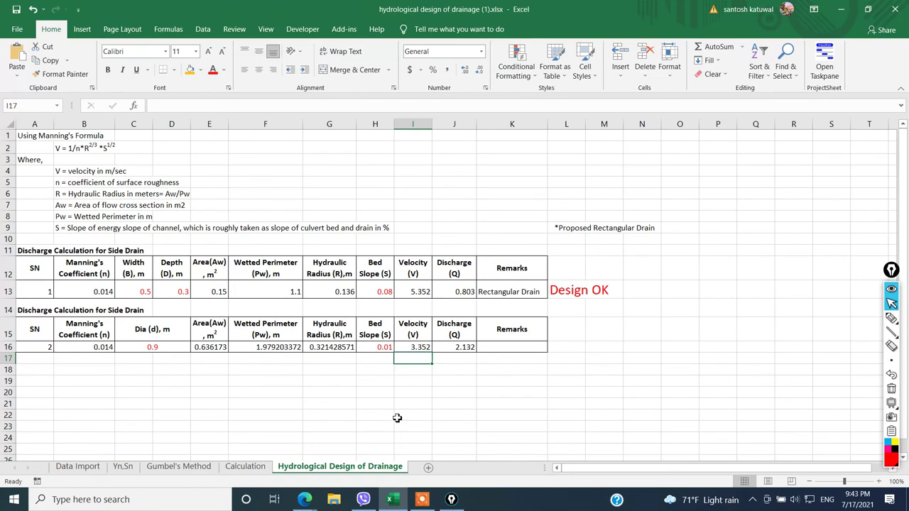
click(421, 499)
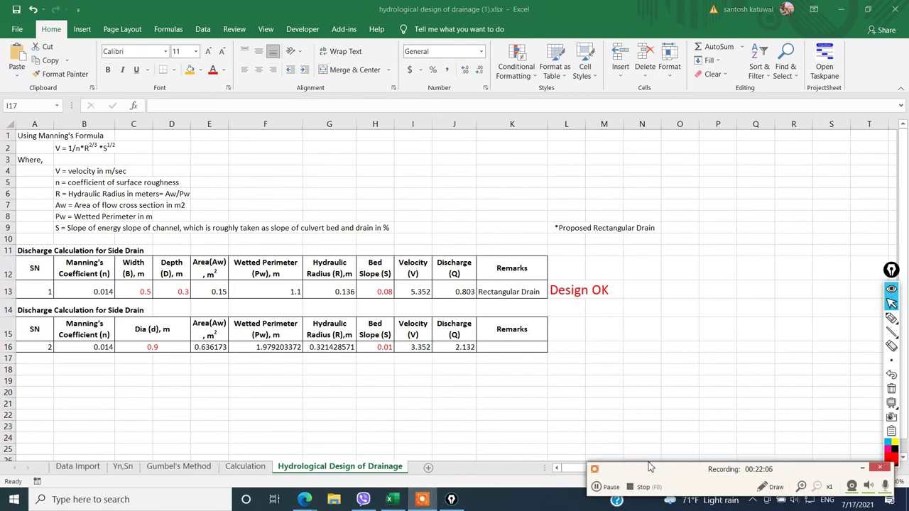
drag(661, 468, 621, 467)
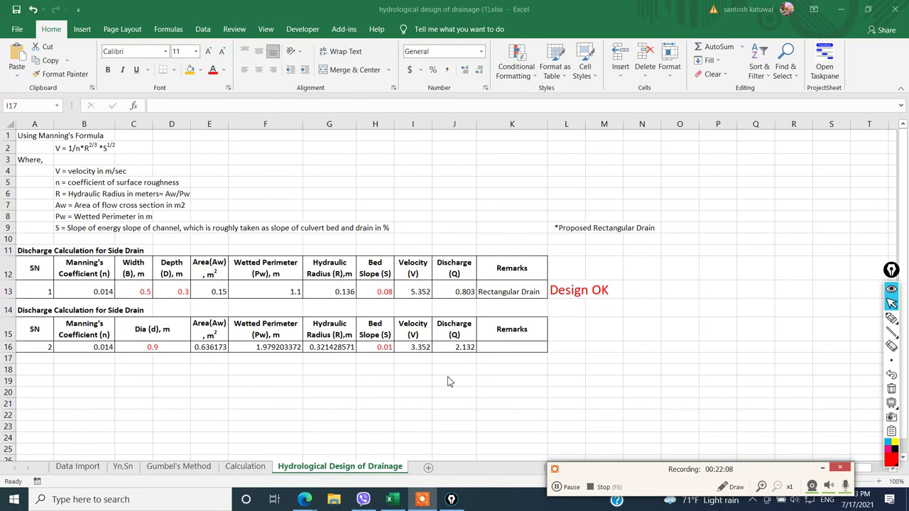